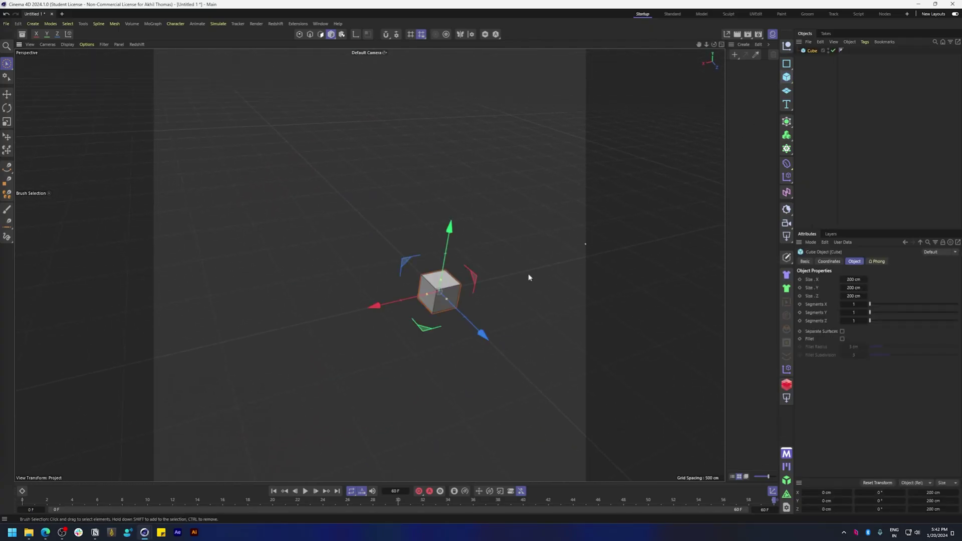
Set the cube's Y size to 1 cm to flatten it into a thin slab.
{"action": "scroll", "coordinate": [477, 169], "scroll_direction": "up", "scroll_amount": 10}
{"action": "left_click_drag", "start_coordinate": [477, 168], "coordinate": [489, 285], "text": "alt"}
{"action": "middle_click_drag", "start_coordinate": [489, 285], "coordinate": [455, 254], "text": "alt"}
{"action": "left_click_drag", "start_coordinate": [455, 254], "coordinate": [456, 241], "text": "alt"}
{"action": "left_click", "coordinate": [852, 288]}
{"action": "type", "text": "1"}
{"action": "key", "text": "Return"}
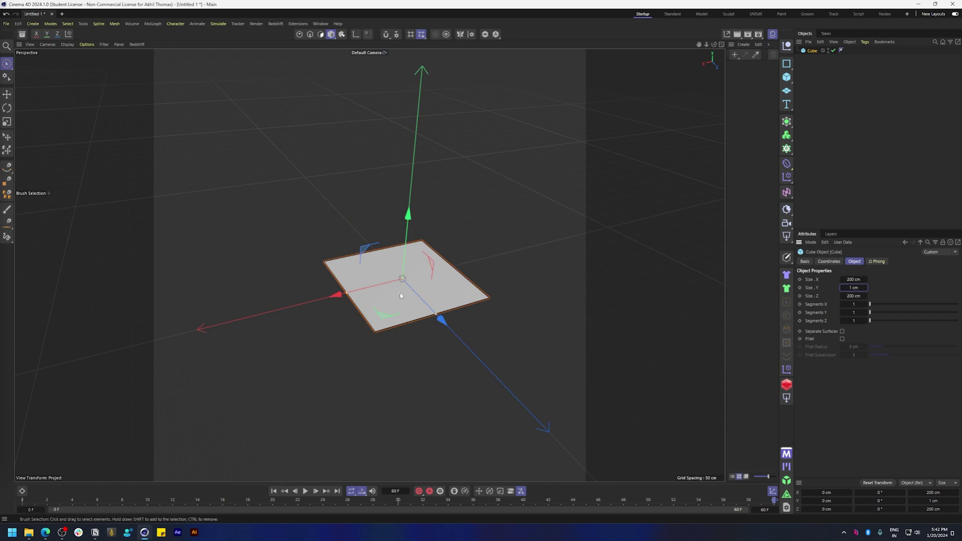
Set the slab's X segments and Z segments to 100 each.
{"action": "scroll", "coordinate": [401, 296], "scroll_direction": "up", "scroll_amount": 8}
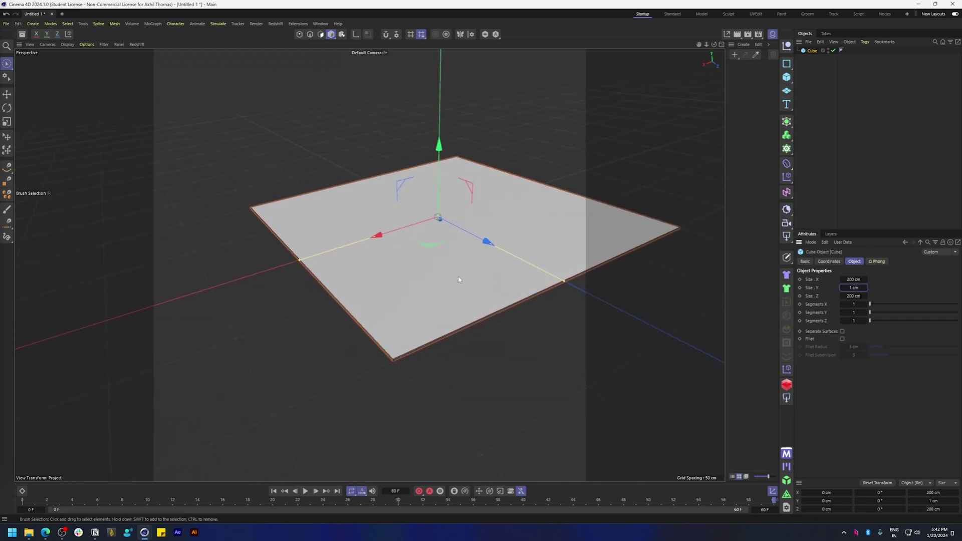
{"action": "left_click_drag", "start_coordinate": [460, 277], "coordinate": [576, 264], "text": "alt"}
{"action": "double_click", "coordinate": [857, 304]}
{"action": "double_click", "coordinate": [855, 320]}
{"action": "type", "text": "80"}
{"action": "key", "text": "Return"}
{"action": "left_click_drag", "start_coordinate": [856, 303], "coordinate": [863, 303]}
{"action": "scroll", "coordinate": [857, 303], "scroll_direction": "up", "scroll_amount": 4}
{"action": "left_click", "coordinate": [857, 304]}
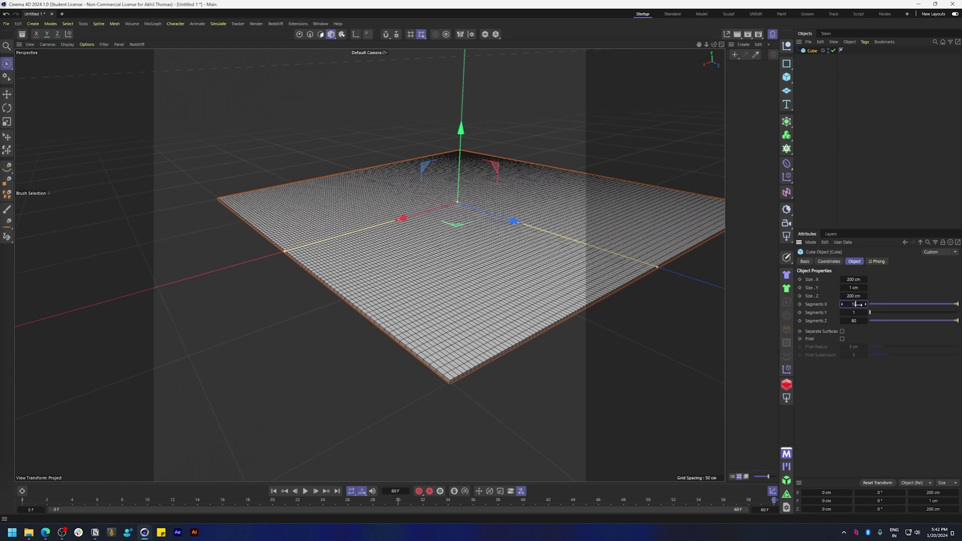
{"action": "type", "text": "100"}
{"action": "key", "text": "Tab"}
{"action": "key", "text": "Tab"}
{"action": "type", "text": "100"}
{"action": "key", "text": "Return"}
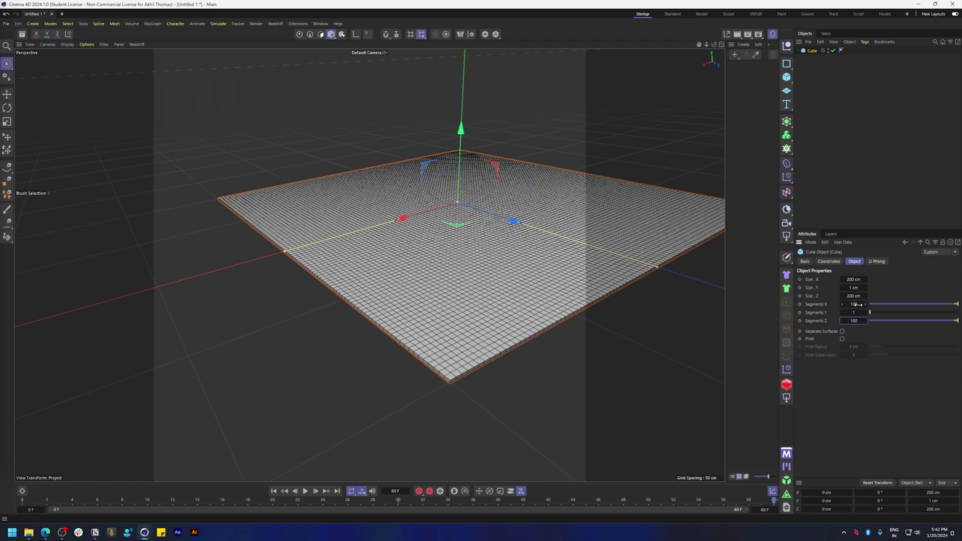
Enable Fillet on the slab and reduce the fillet subdivision to 1.
{"action": "scroll", "coordinate": [498, 318], "scroll_direction": "up", "scroll_amount": 5}
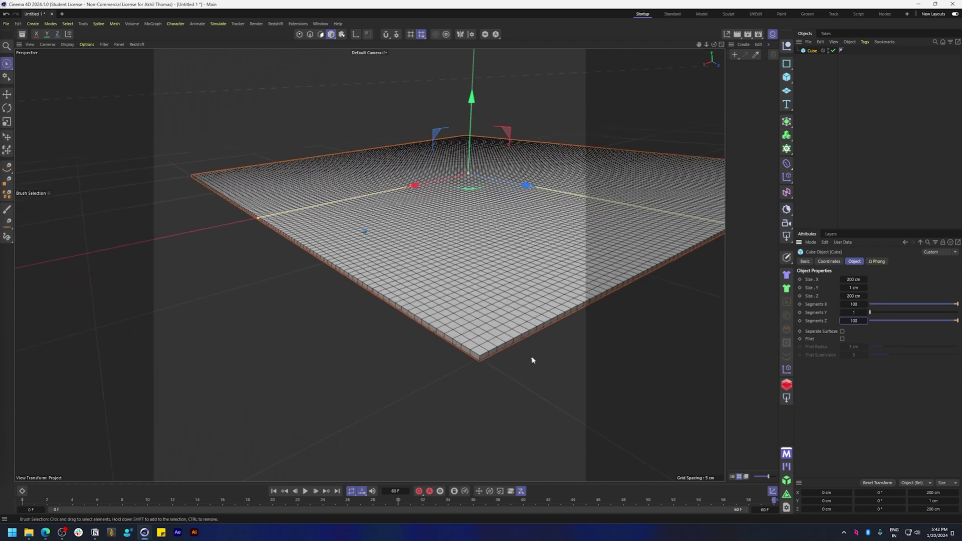
{"action": "scroll", "coordinate": [532, 358], "scroll_direction": "up", "scroll_amount": 6}
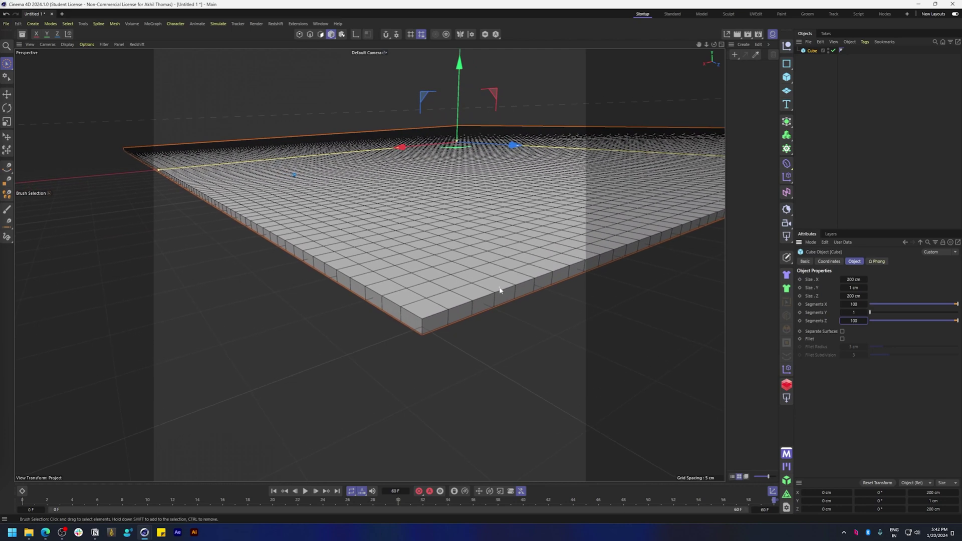
{"action": "scroll", "coordinate": [499, 290], "scroll_direction": "up", "scroll_amount": 3}
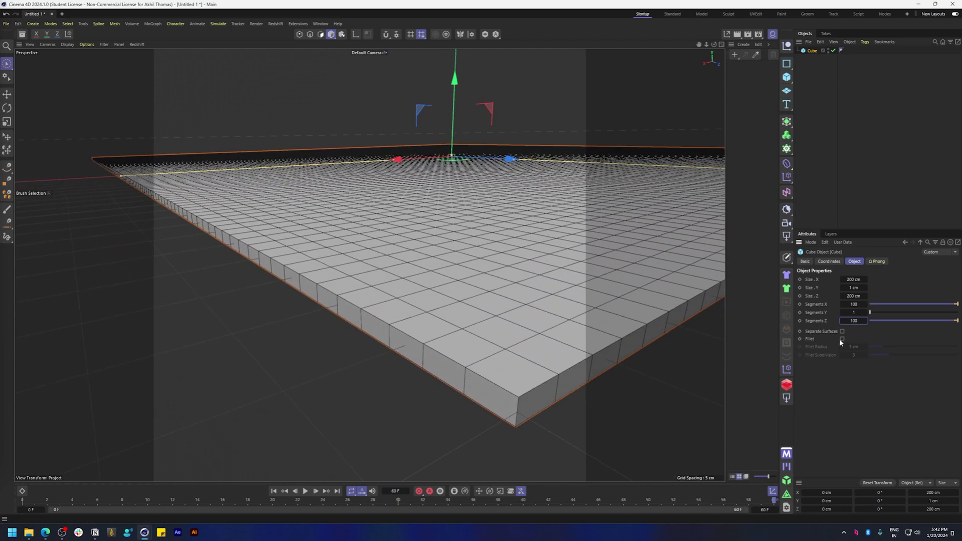
{"action": "left_click", "coordinate": [842, 339]}
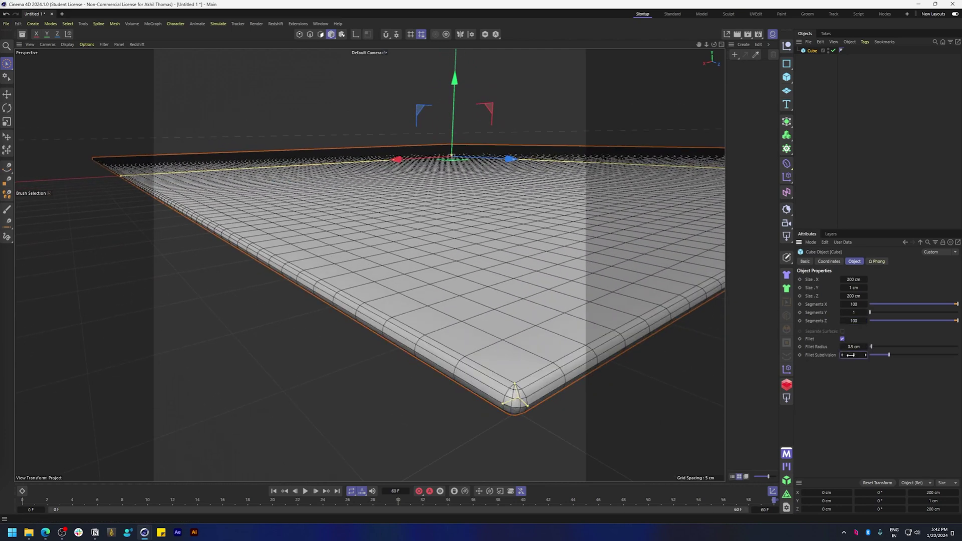
{"action": "left_click_drag", "start_coordinate": [850, 355], "coordinate": [760, 386]}
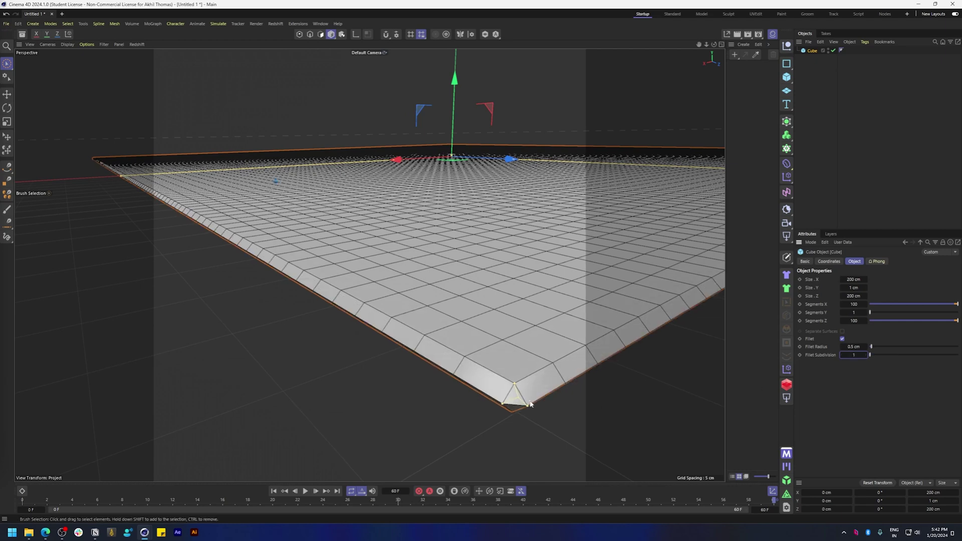
Find the Cloth tag by searching the commands for "cloth" and apply it to the slab.
{"action": "scroll", "coordinate": [521, 372], "scroll_direction": "down", "scroll_amount": 2}
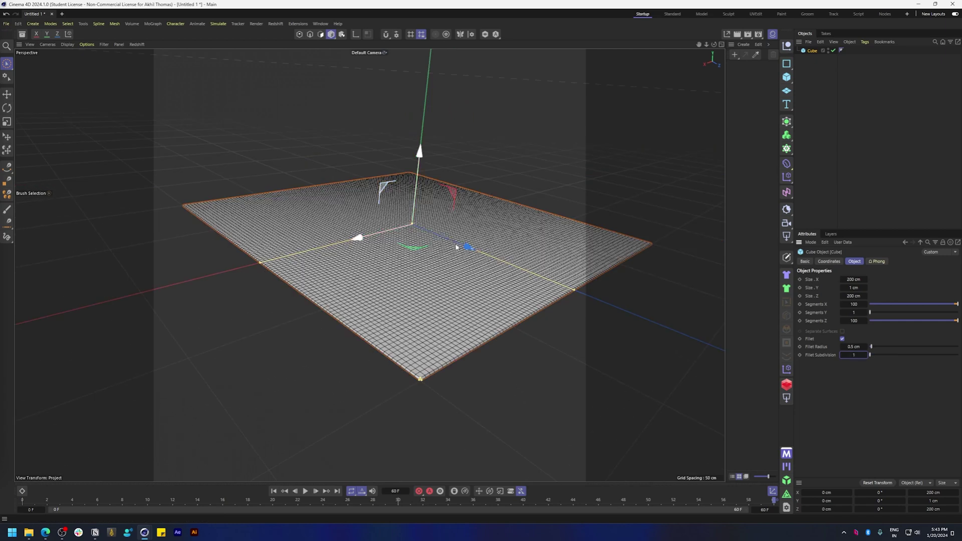
{"action": "key", "text": "shift+c"}
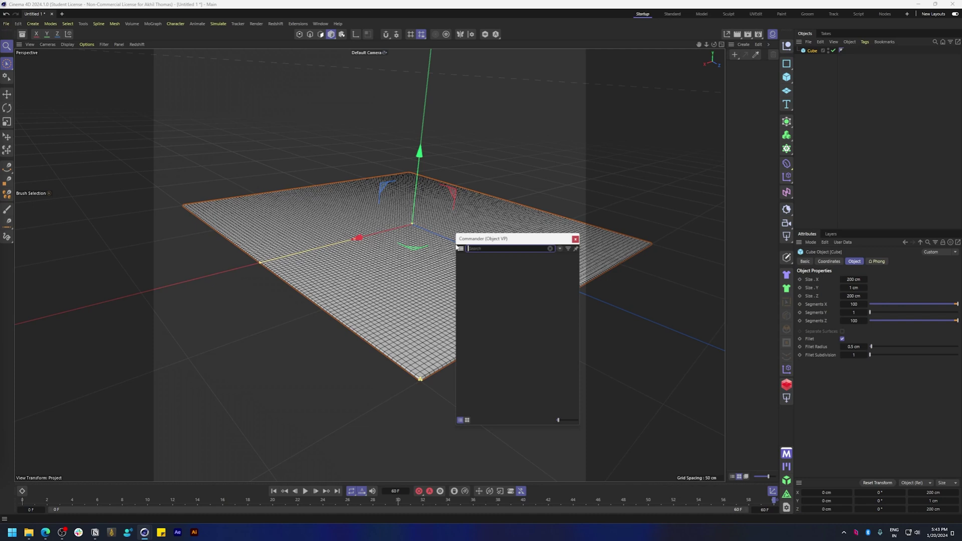
{"action": "type", "text": "cloth"}
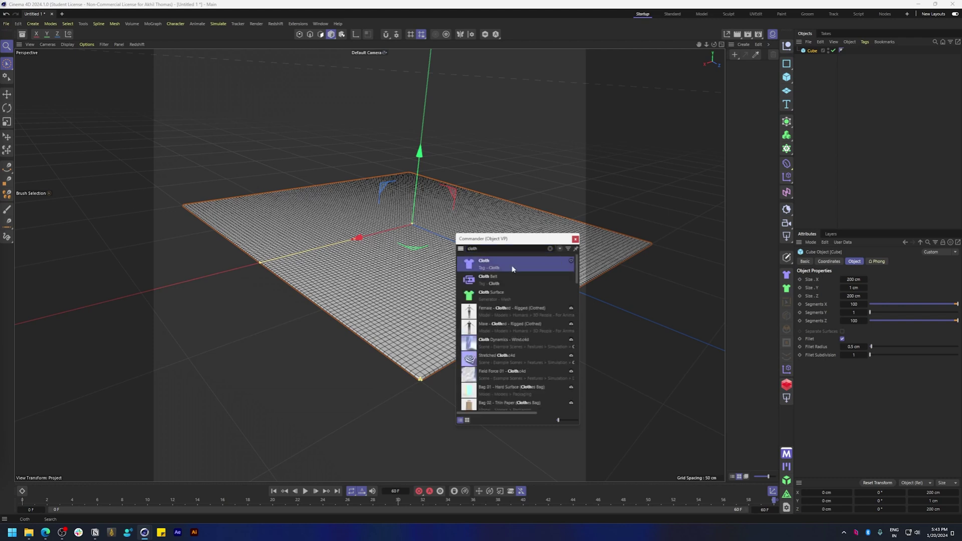
{"action": "left_click", "coordinate": [518, 267]}
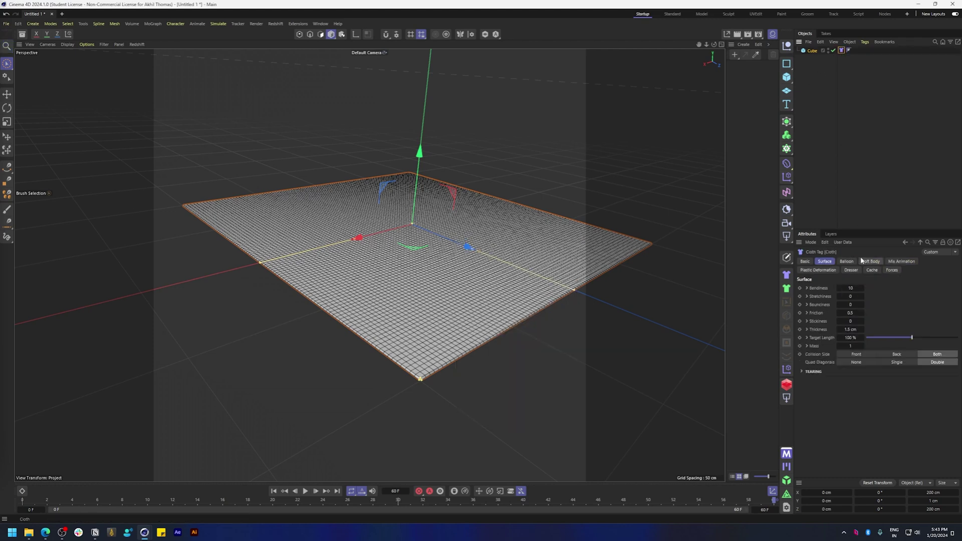
Enable Balloon on the cloth tag with an overpressure of 50 and an expansion time of 10 F, and preview the simulation.
{"action": "left_click", "coordinate": [847, 262]}
{"action": "left_click", "coordinate": [840, 288]}
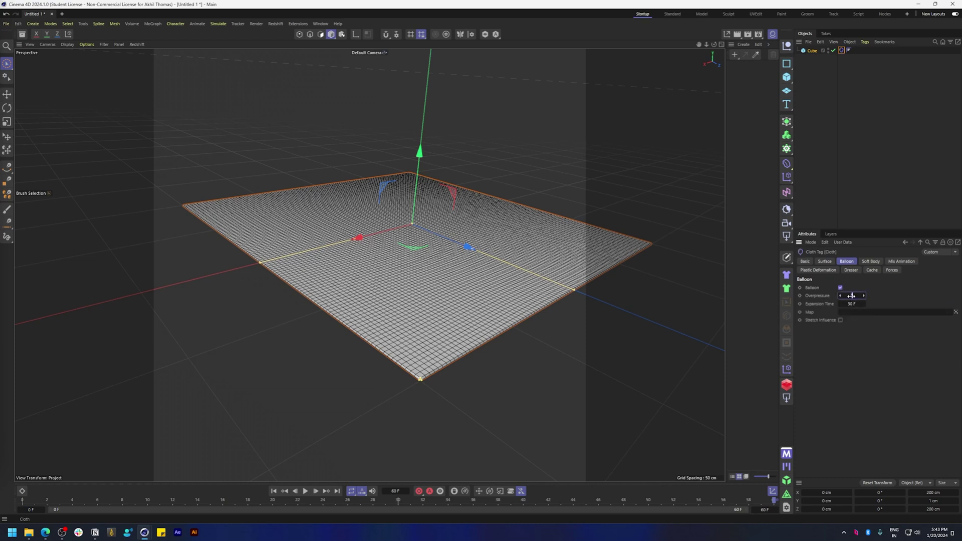
{"action": "left_click", "coordinate": [852, 304]}
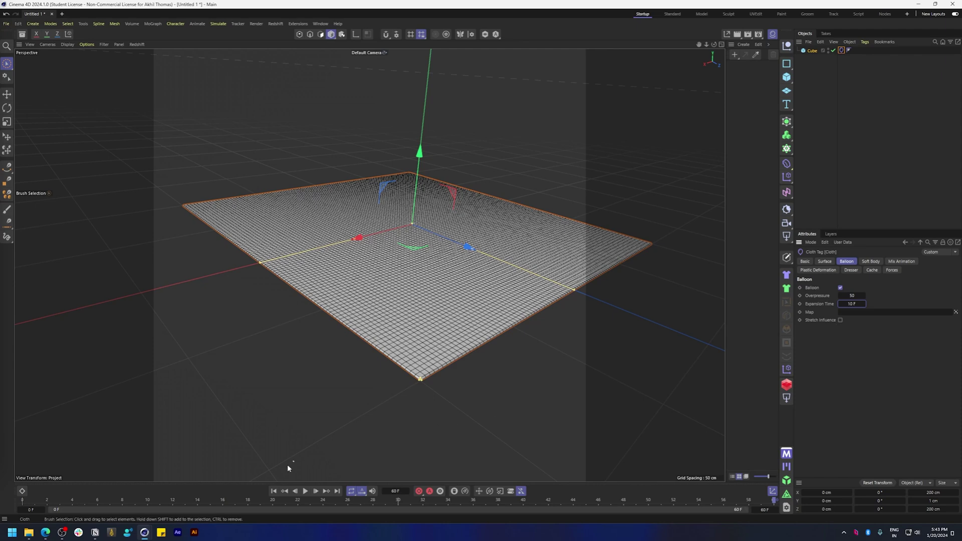
{"action": "left_click", "coordinate": [305, 491]}
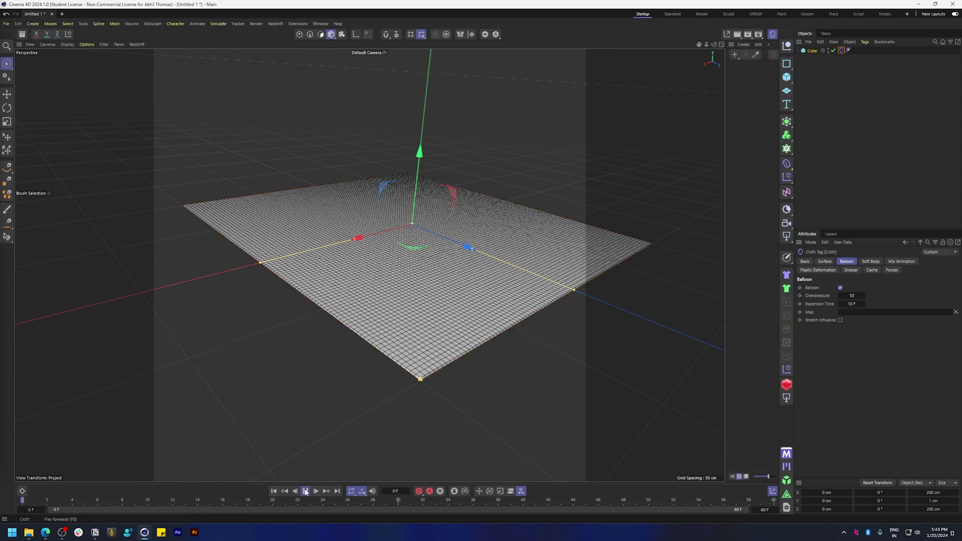
{"action": "left_click", "coordinate": [306, 491]}
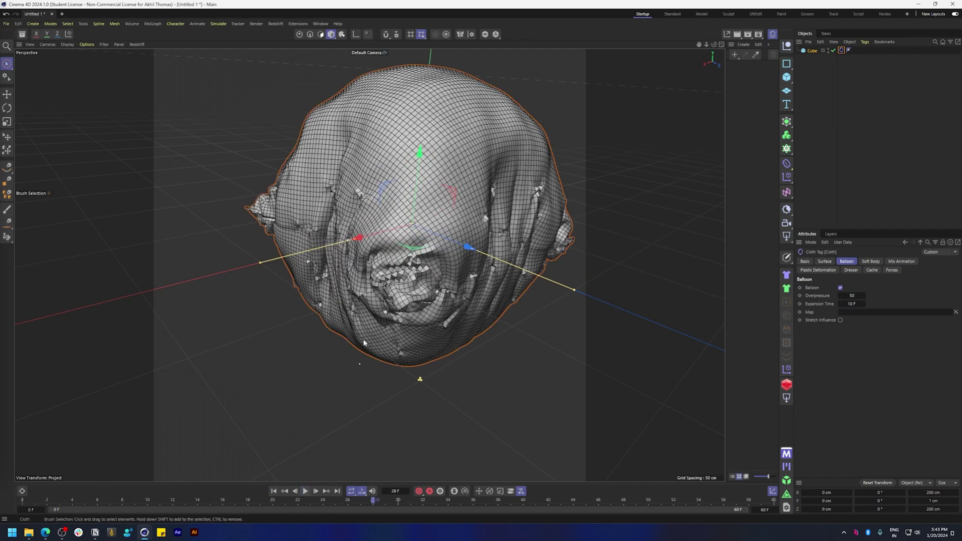
Add a Friction force to the scene and replay the cloth simulation from the first frame.
{"action": "left_click", "coordinate": [816, 170]}
{"action": "left_click", "coordinate": [813, 50]}
{"action": "key", "text": "shift+c"}
{"action": "type", "text": "fric"}
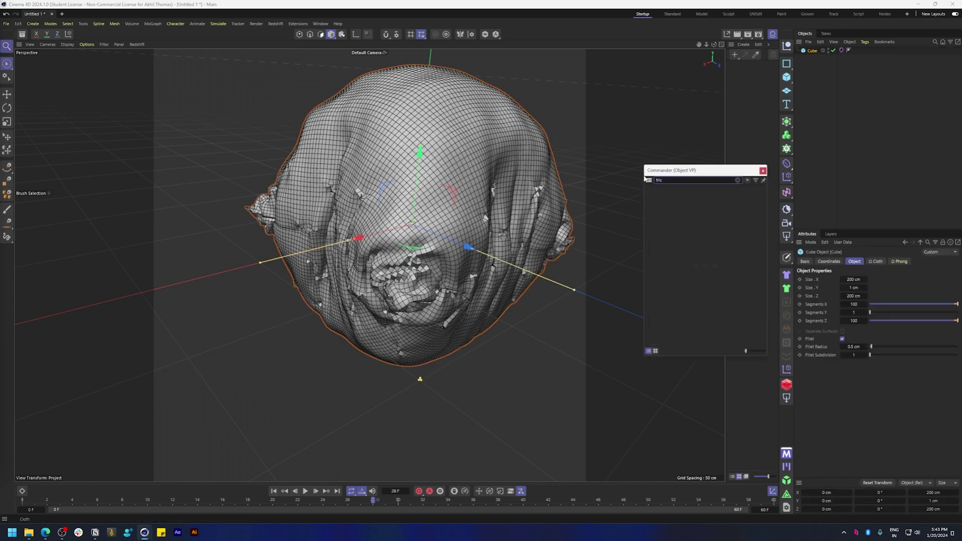
{"action": "left_click", "coordinate": [677, 194]}
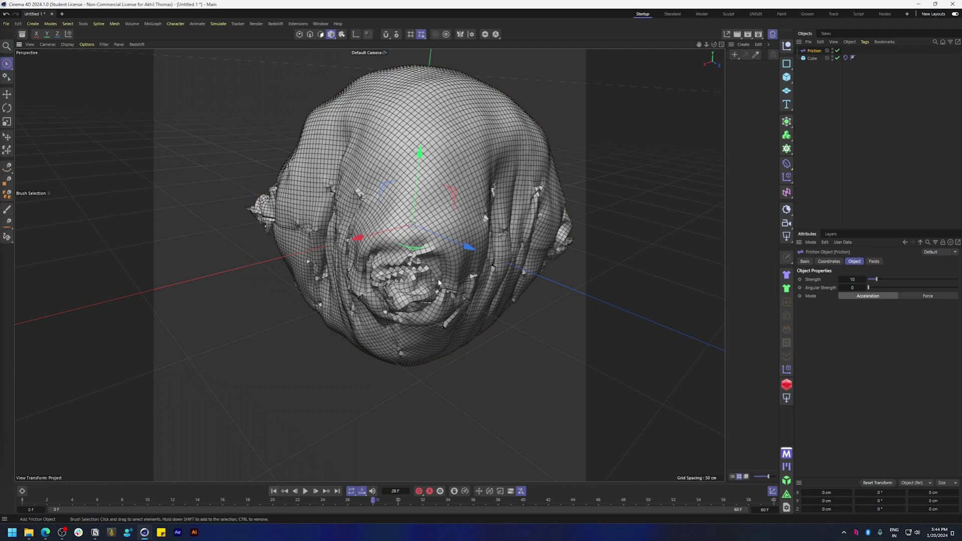
{"action": "left_click", "coordinate": [274, 491]}
{"action": "left_click", "coordinate": [305, 491]}
{"action": "left_click", "coordinate": [307, 493]}
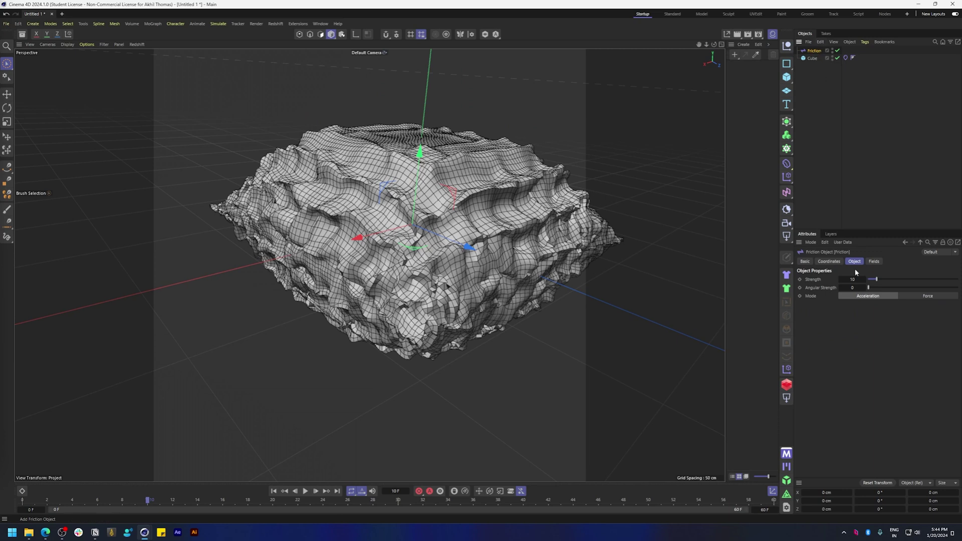
Raise the Friction force's strength to 100 and replay the simulation from the first frame.
{"action": "left_click_drag", "start_coordinate": [878, 282], "coordinate": [958, 280]}
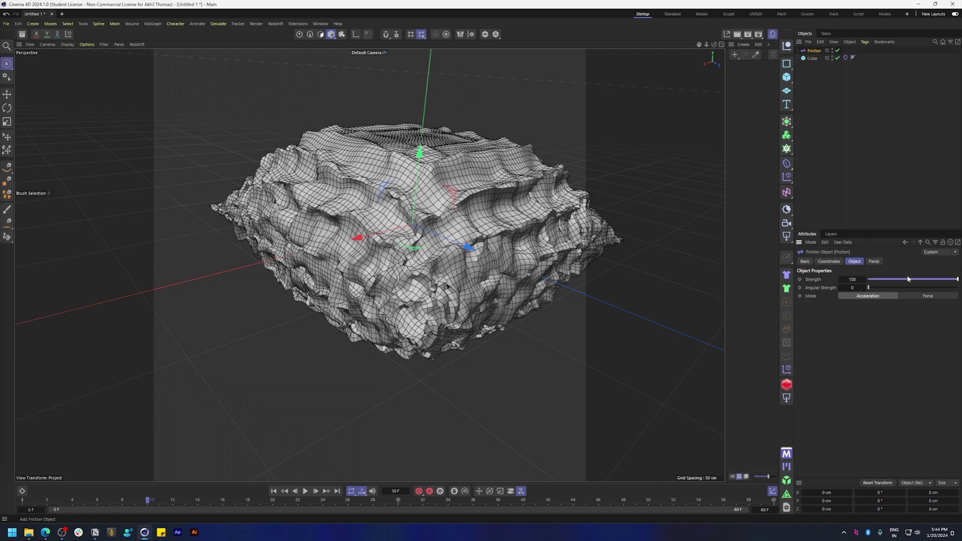
{"action": "left_click", "coordinate": [273, 491]}
{"action": "left_click", "coordinate": [304, 491]}
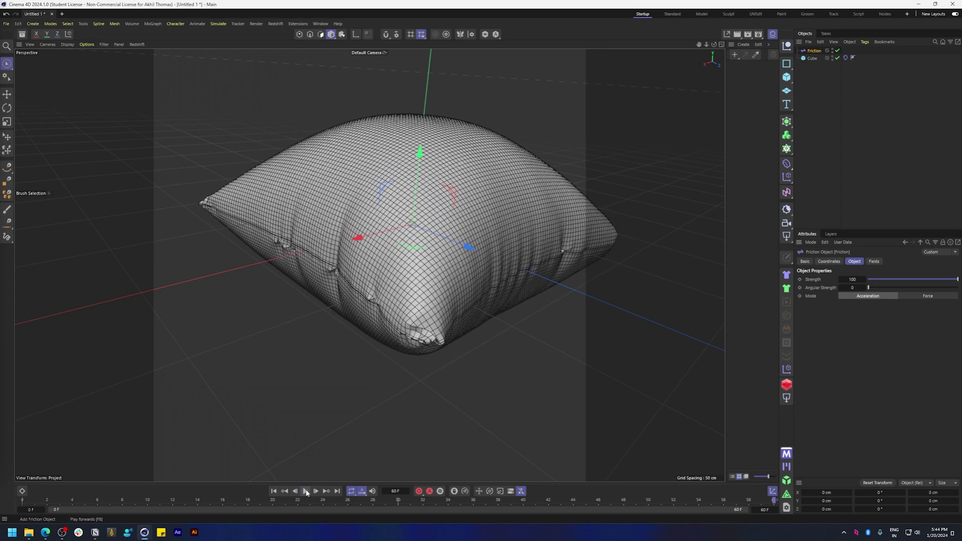
Check the gravity value in the scene section of the project's simulation settings.
{"action": "left_click", "coordinate": [473, 354]}
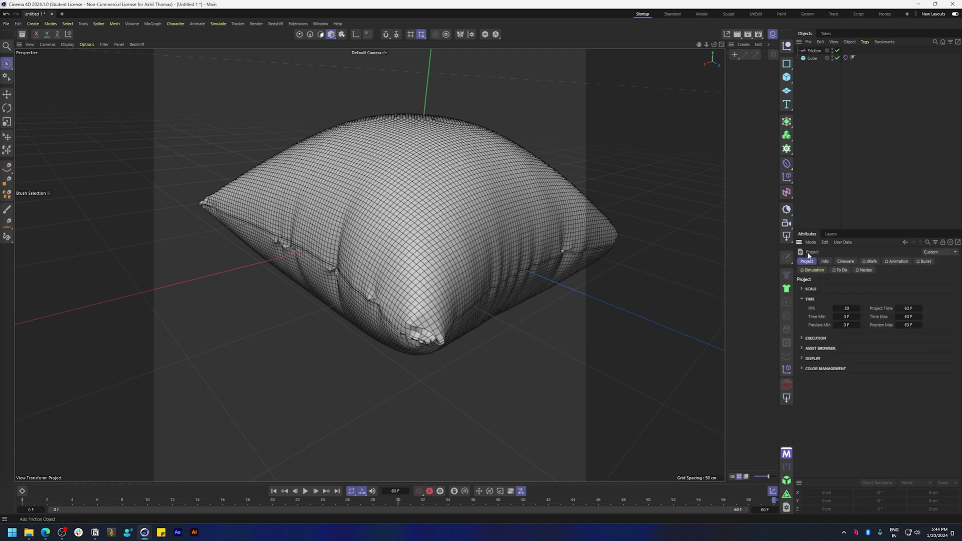
{"action": "left_click", "coordinate": [812, 270]}
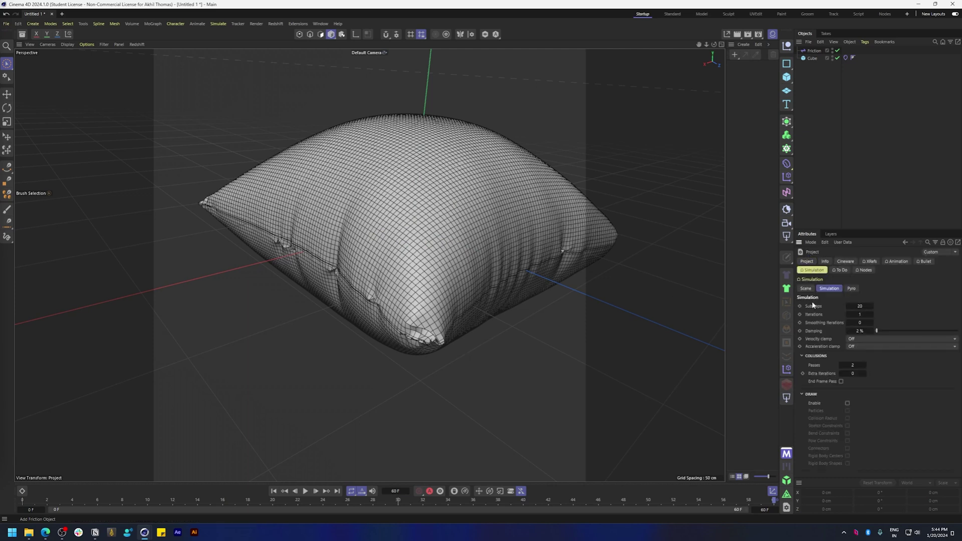
{"action": "left_click", "coordinate": [806, 289]}
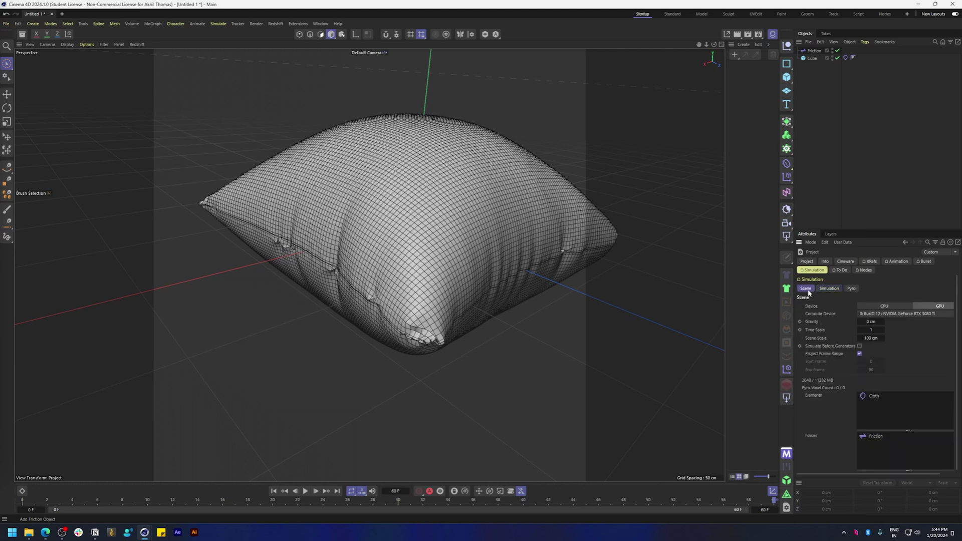
{"action": "left_click", "coordinate": [866, 323]}
Adjust the substeps and smoothing iterations in the project's simulation settings, and enter 5 for the damping.
{"action": "left_click", "coordinate": [829, 289]}
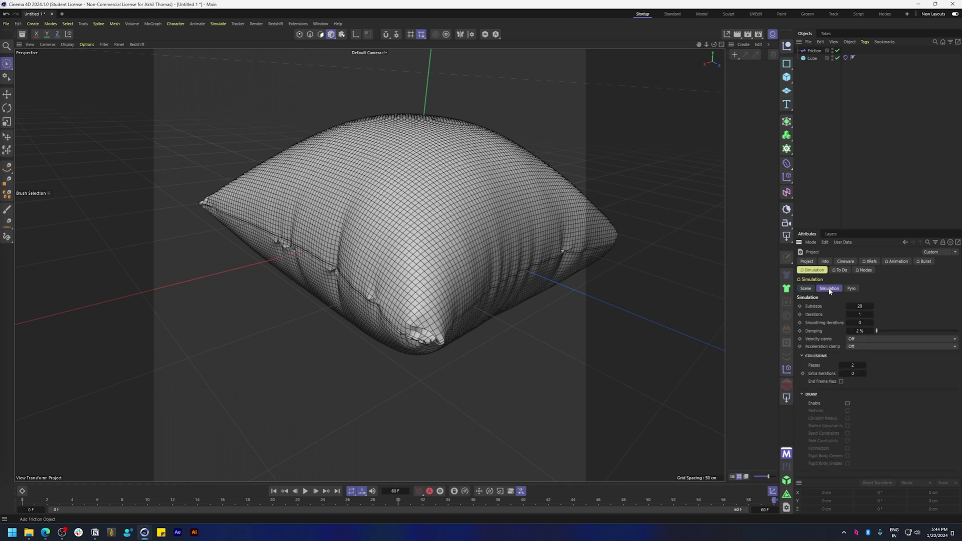
{"action": "left_click", "coordinate": [858, 306]}
{"action": "left_click", "coordinate": [861, 322]}
{"action": "key", "text": "Tab"}
{"action": "type", "text": "5"}
{"action": "key", "text": "Return"}
{"action": "left_click", "coordinate": [896, 366]}
{"action": "left_click", "coordinate": [878, 150]}
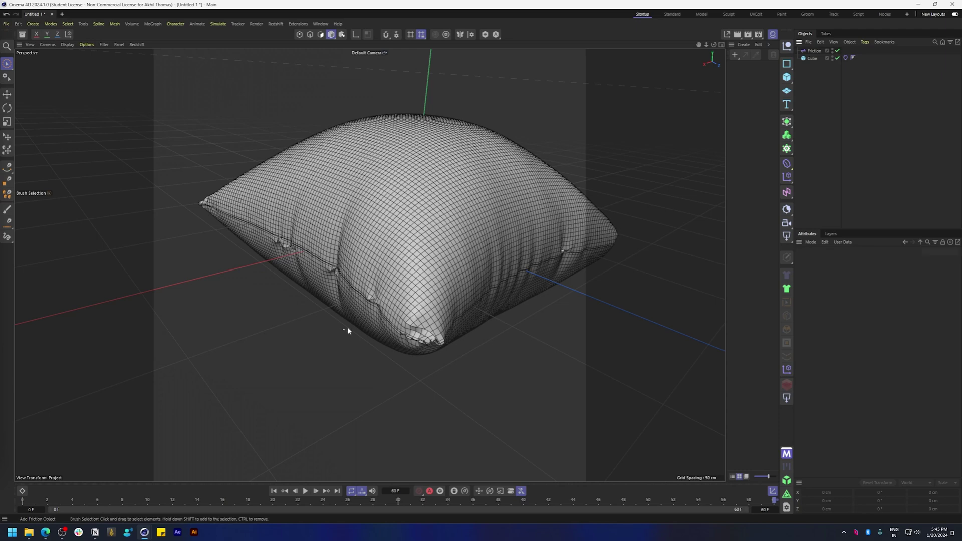
Select the inflated pillow and replay its simulation from the first frame to examine the shape and corners.
{"action": "left_click", "coordinate": [436, 269]}
{"action": "left_click_drag", "start_coordinate": [459, 335], "coordinate": [375, 311], "text": "alt"}
{"action": "right_click_drag", "start_coordinate": [376, 310], "coordinate": [187, 142], "text": "alt"}
{"action": "left_click_drag", "start_coordinate": [411, 221], "coordinate": [296, 173], "text": "alt"}
{"action": "right_click_drag", "start_coordinate": [296, 173], "coordinate": [221, 176], "text": "alt"}
{"action": "left_click", "coordinate": [274, 491]}
{"action": "left_click", "coordinate": [305, 491]}
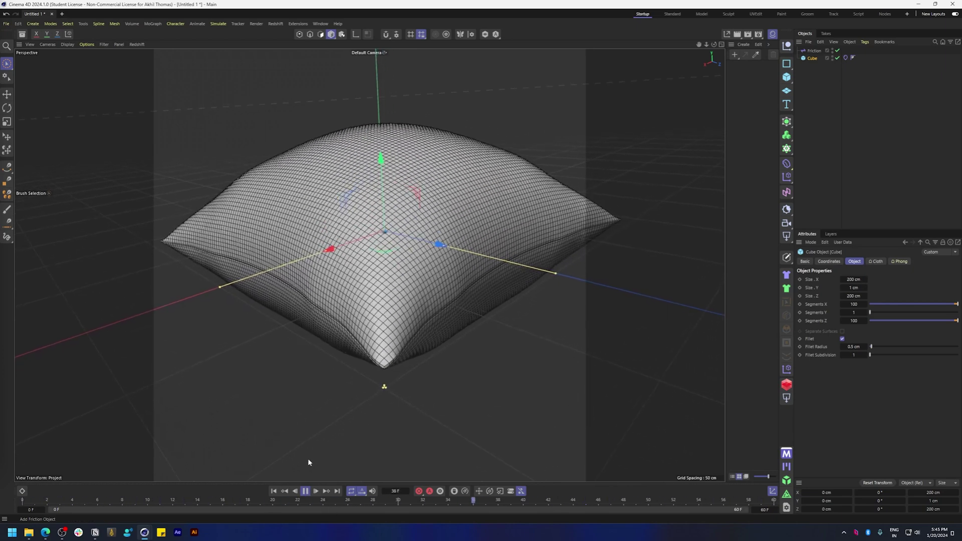
{"action": "left_click", "coordinate": [305, 491]}
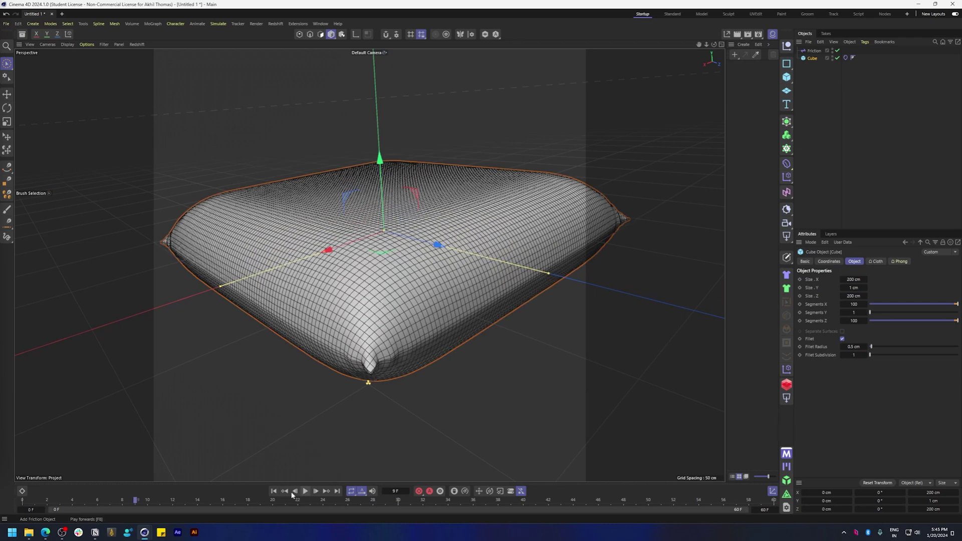
Return to the first frame and convert the flat cube into an editable polygon object.
{"action": "left_click", "coordinate": [273, 492]}
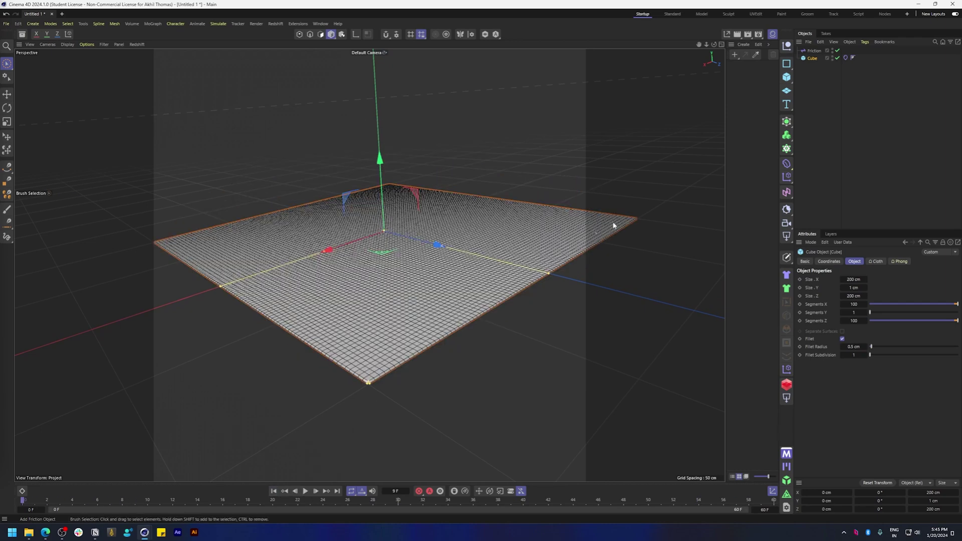
{"action": "left_click", "coordinate": [813, 61]}
{"action": "left_click", "coordinate": [812, 59]}
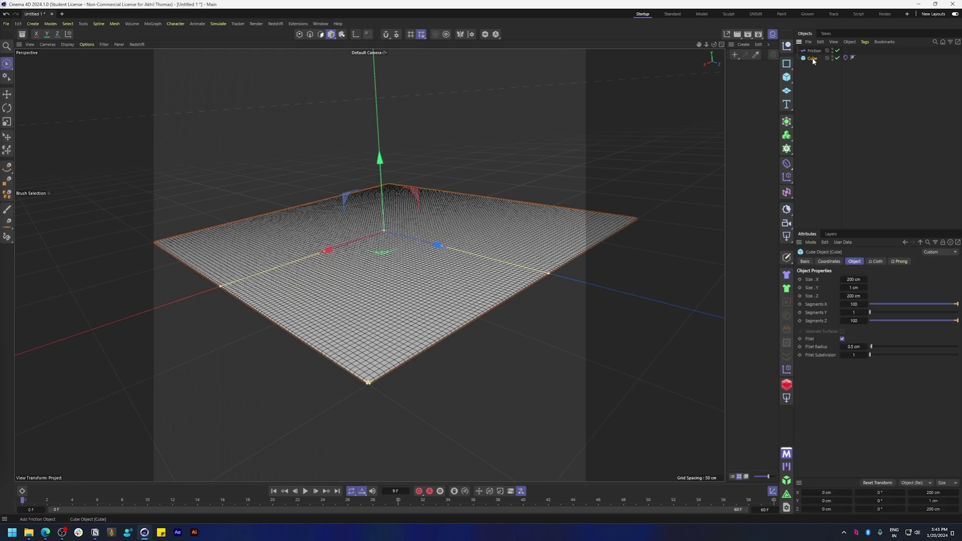
Add a rectangle spline on the XZ plane and scale it down to about 193 cm per side.
{"action": "left_click", "coordinate": [786, 63]}
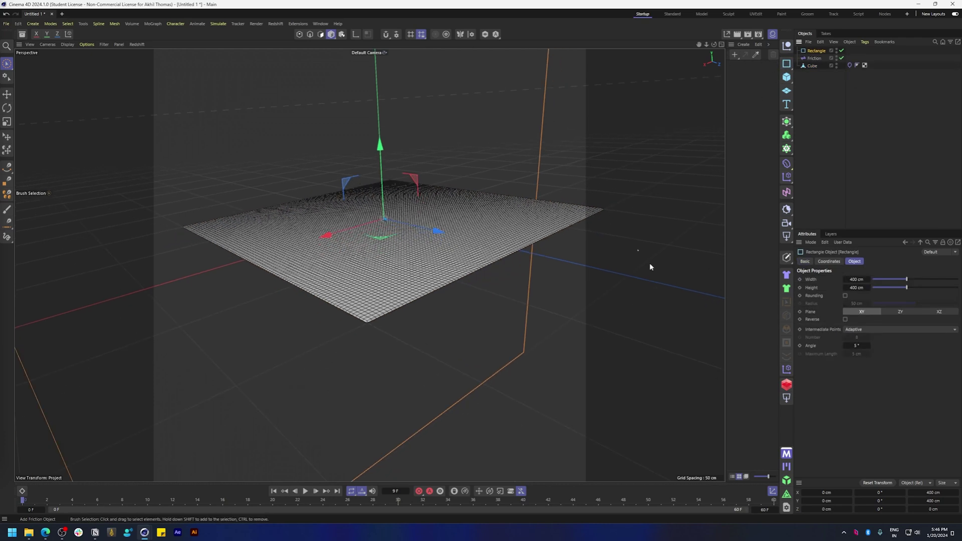
{"action": "left_click", "coordinate": [938, 311]}
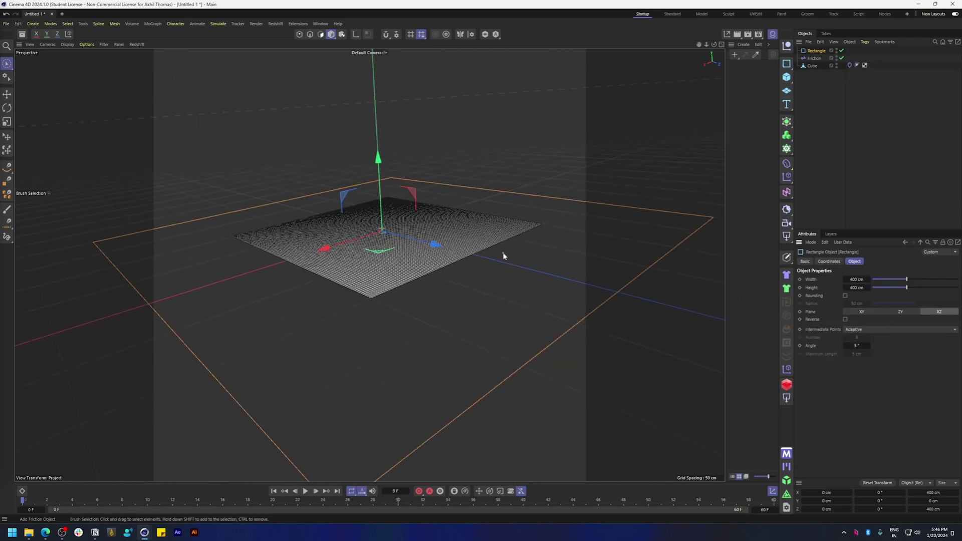
{"action": "key", "text": "t"}
{"action": "left_click_drag", "start_coordinate": [586, 166], "coordinate": [440, 213]}
Raise the rectangle spline to about 4.1 cm in Y so it sits just above the slab.
{"action": "key", "text": "e"}
{"action": "left_click_drag", "start_coordinate": [382, 209], "coordinate": [382, 203]}
{"action": "scroll", "coordinate": [393, 277], "scroll_direction": "up", "scroll_amount": 3}
{"action": "left_click_drag", "start_coordinate": [393, 278], "coordinate": [395, 349], "text": "alt"}
{"action": "scroll", "coordinate": [467, 306], "scroll_direction": "up", "scroll_amount": 2}
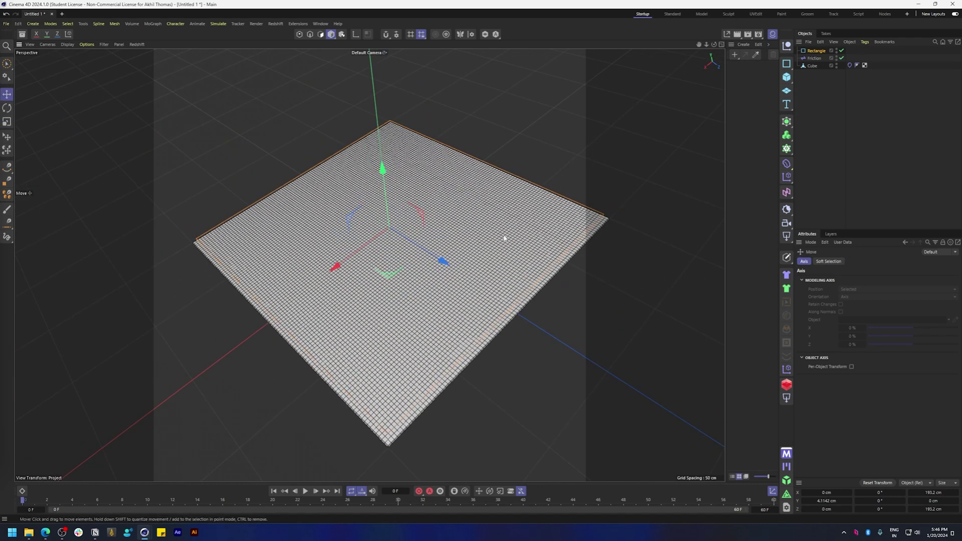
Scale the rectangle spline to about 188 cm per side so it sits slightly inside the slab's edges.
{"action": "middle_click", "coordinate": [446, 229]}
{"action": "scroll", "coordinate": [456, 174], "scroll_direction": "up", "scroll_amount": 5}
{"action": "key", "text": "t"}
{"action": "left_click_drag", "start_coordinate": [537, 152], "coordinate": [529, 155]}
{"action": "middle_click", "coordinate": [324, 157]}
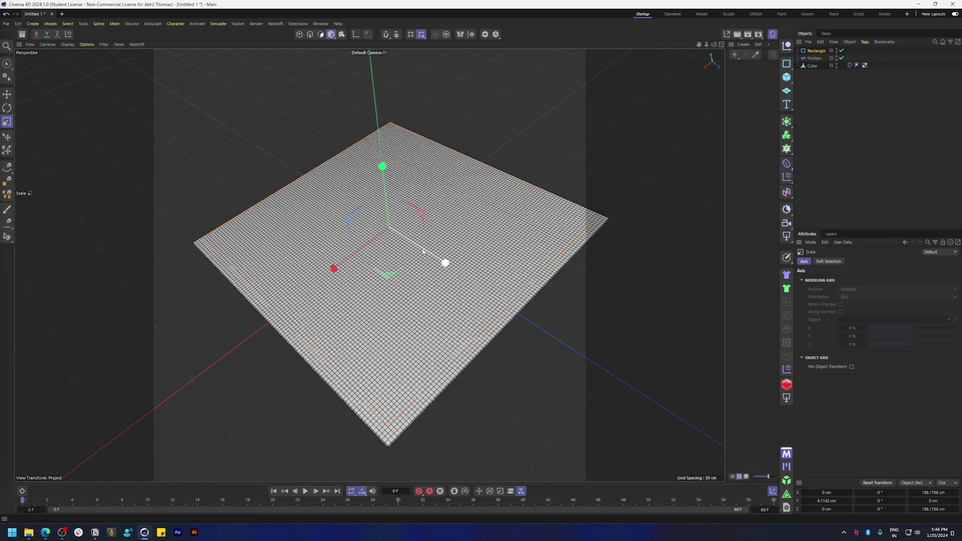
Lower the rectangle spline to about 1.6 cm in Y so it sits closer to the slab's surface.
{"action": "left_click_drag", "start_coordinate": [384, 220], "coordinate": [405, 198], "text": "alt"}
{"action": "key", "text": "e"}
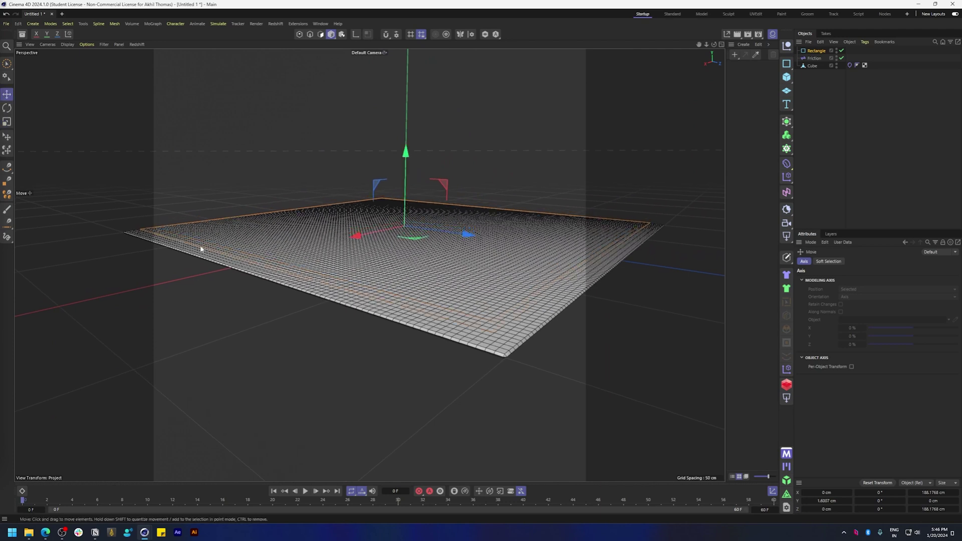
{"action": "scroll", "coordinate": [349, 300], "scroll_direction": "up", "scroll_amount": 5}
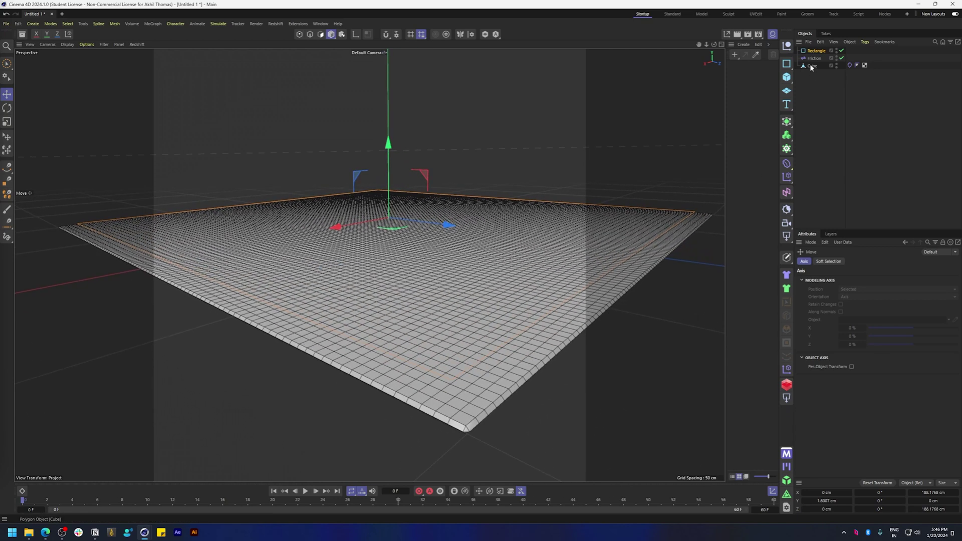
Set the rectangle spline's intermediate points to Uniform with a number of 100.
{"action": "left_click", "coordinate": [812, 66]}
{"action": "left_click", "coordinate": [816, 51]}
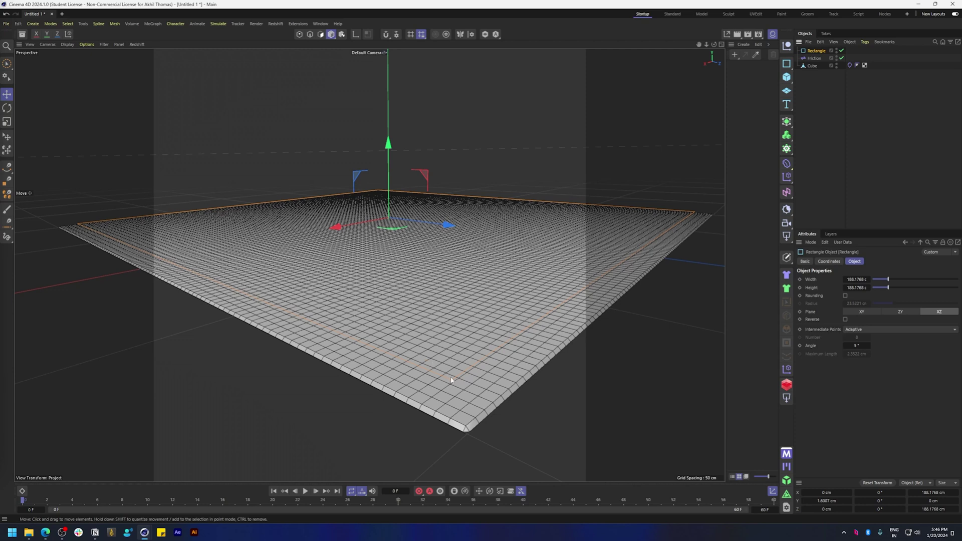
{"action": "left_click", "coordinate": [862, 329]}
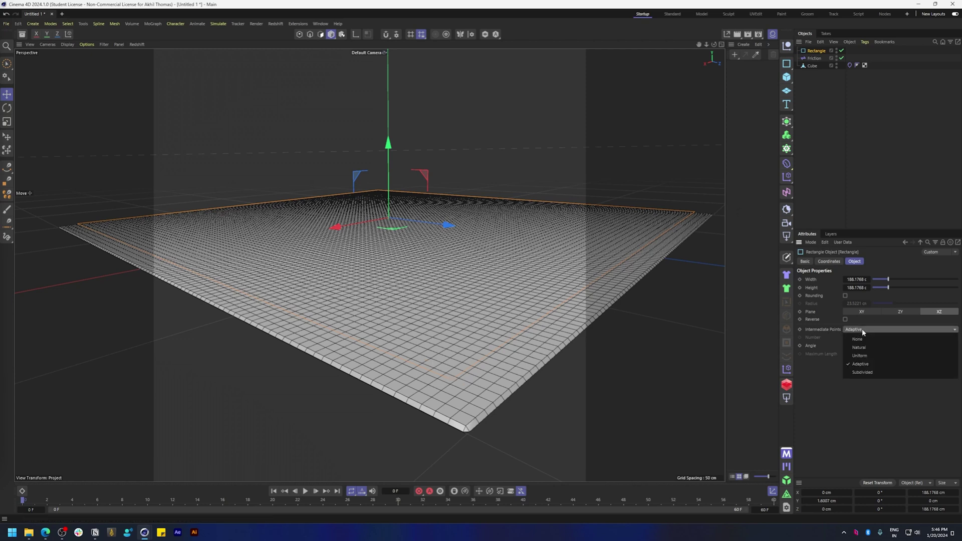
{"action": "left_click", "coordinate": [864, 357]}
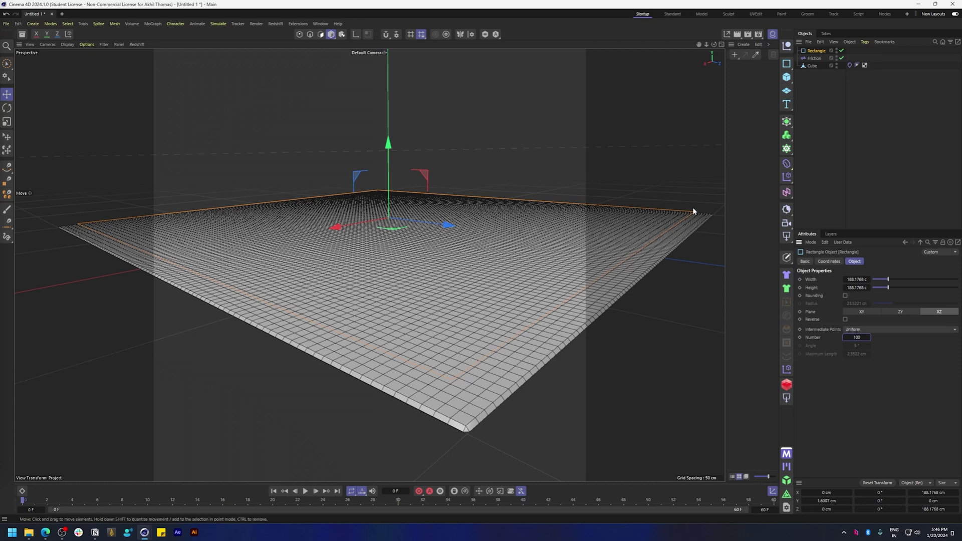
{"action": "left_click", "coordinate": [832, 86]}
{"action": "left_click", "coordinate": [816, 51]}
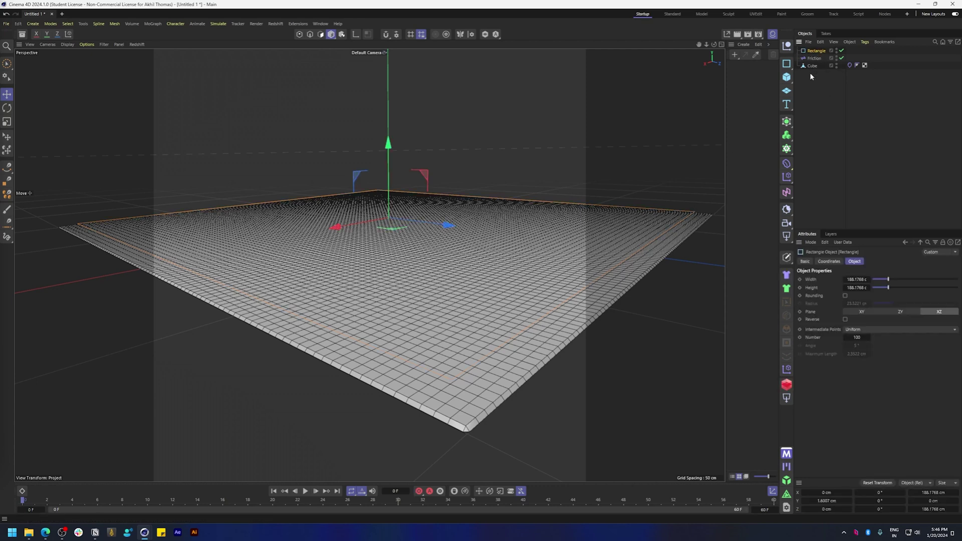
Add a cloth Connector tag to the cube.
{"action": "left_click", "coordinate": [813, 66]}
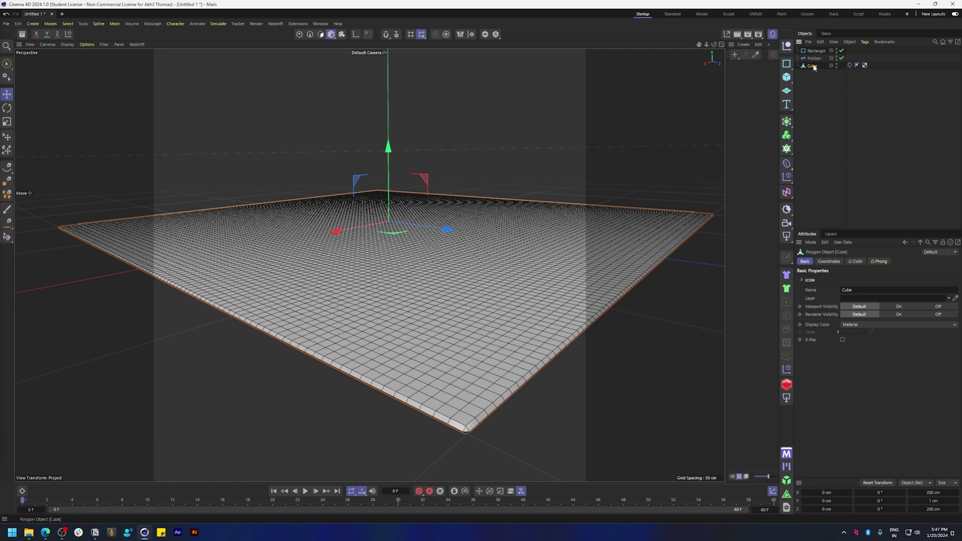
{"action": "key", "text": "shift+c"}
{"action": "type", "text": "conne"}
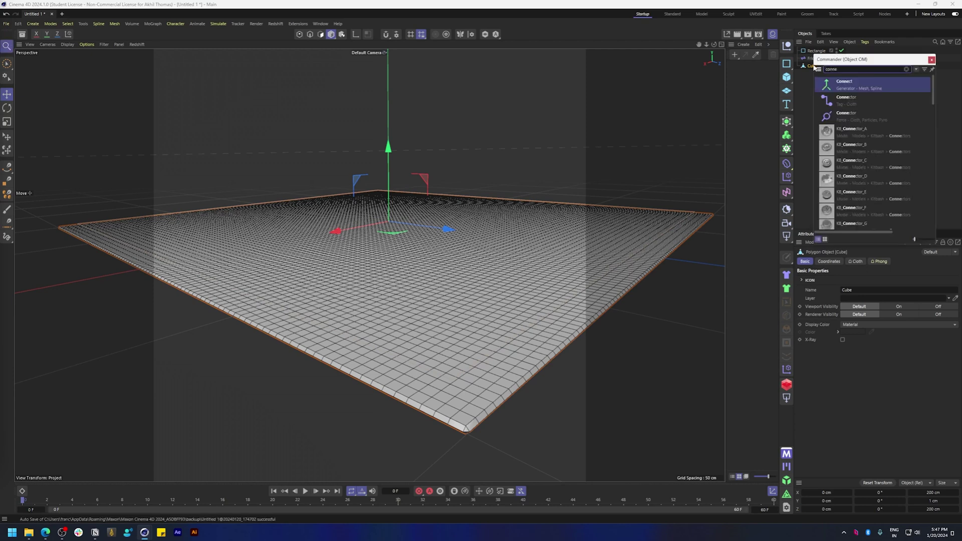
{"action": "left_click", "coordinate": [844, 106]}
Add a Rope tag to the rectangle spline.
{"action": "left_click", "coordinate": [820, 56]}
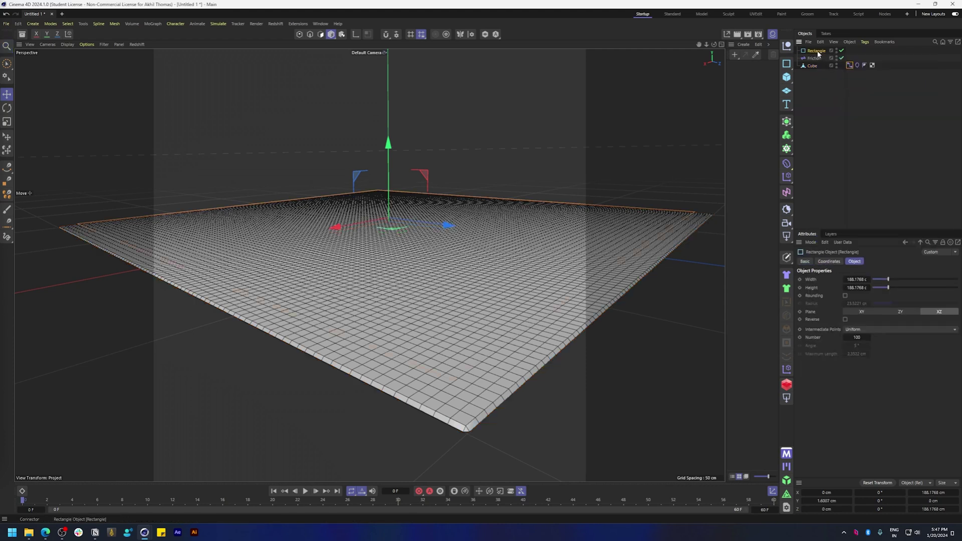
{"action": "key", "text": "shift+c"}
{"action": "type", "text": "rope"}
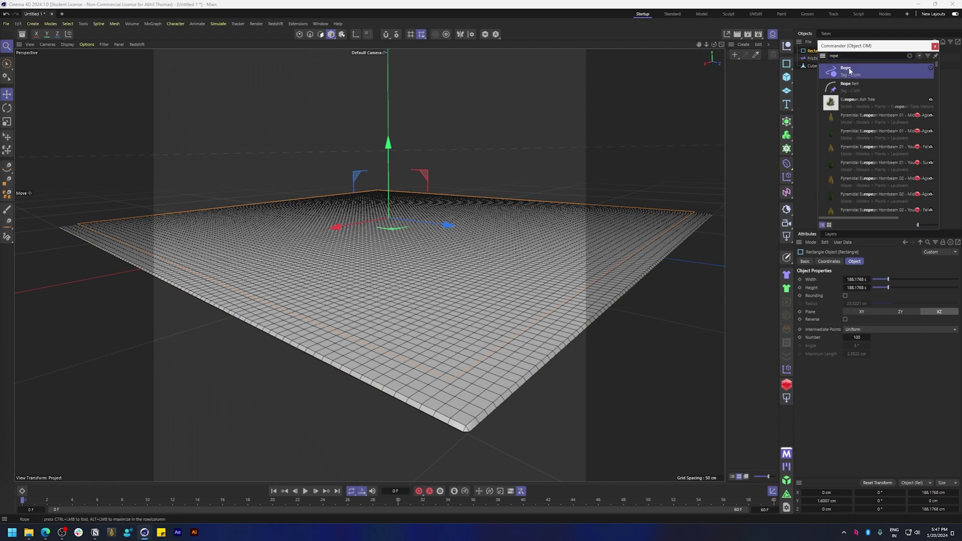
{"action": "left_click", "coordinate": [849, 70]}
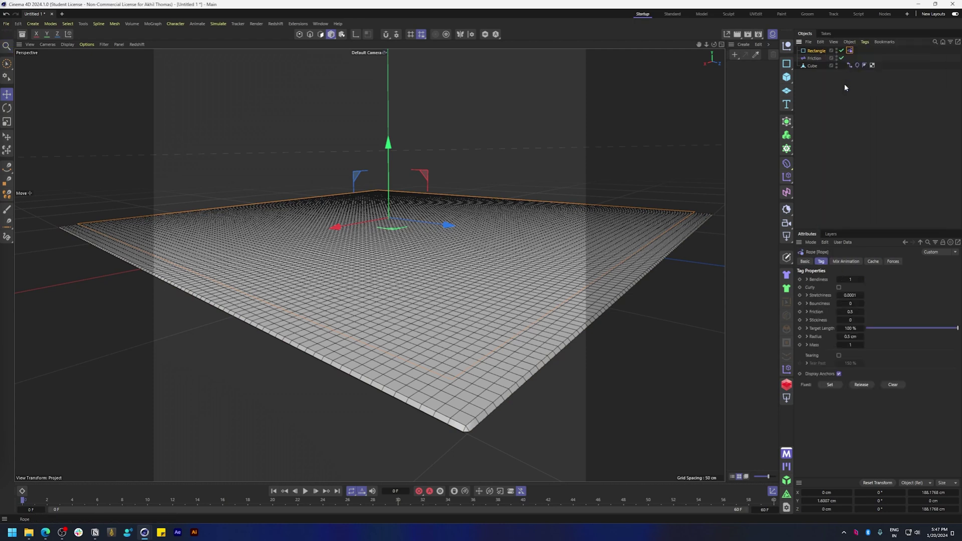
Lower the rectangle spline to about -0.04 cm in Y and set the cube's Connector search radius to 3.17 cm.
{"action": "left_click", "coordinate": [849, 65]}
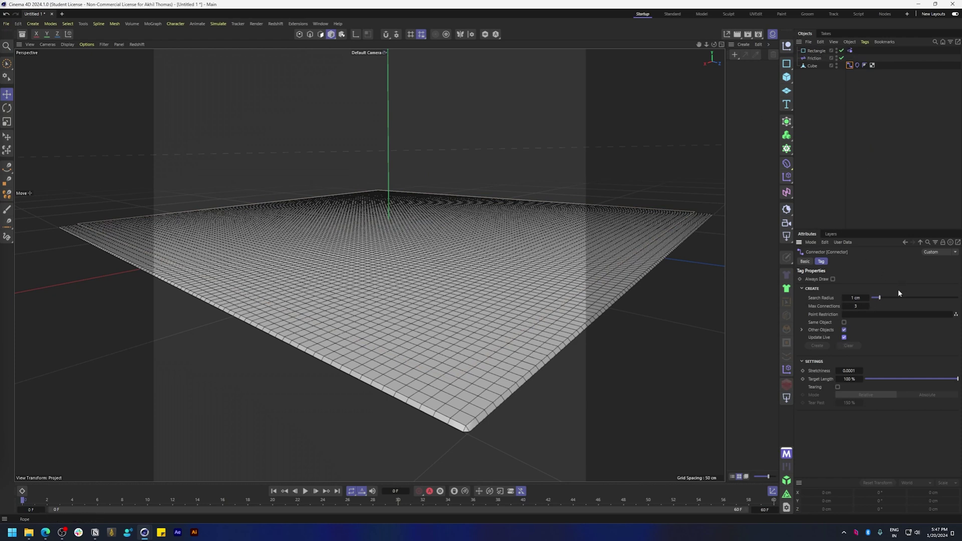
{"action": "left_click_drag", "start_coordinate": [885, 300], "coordinate": [897, 299]}
{"action": "left_click_drag", "start_coordinate": [426, 333], "coordinate": [447, 258], "text": "alt"}
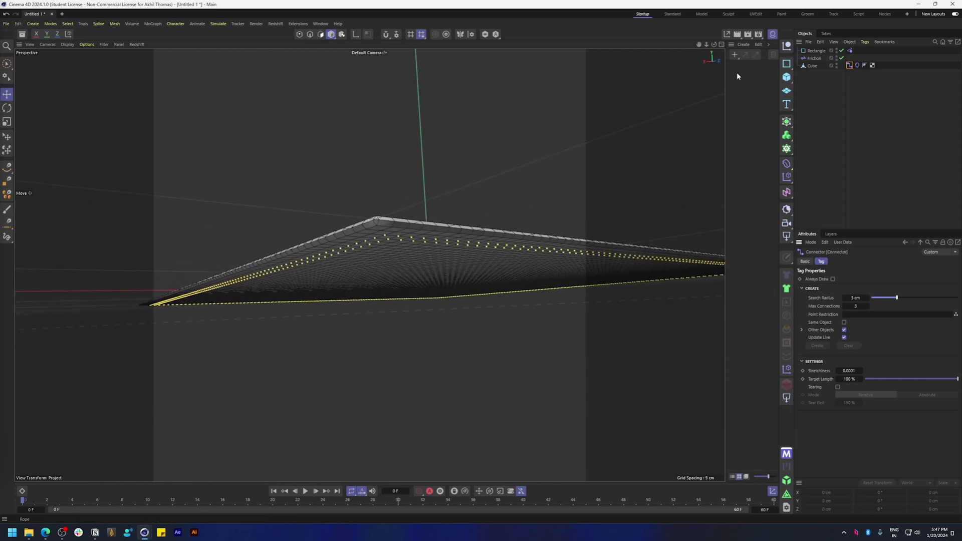
{"action": "left_click", "coordinate": [816, 51]}
{"action": "left_click_drag", "start_coordinate": [429, 227], "coordinate": [612, 149], "text": "alt"}
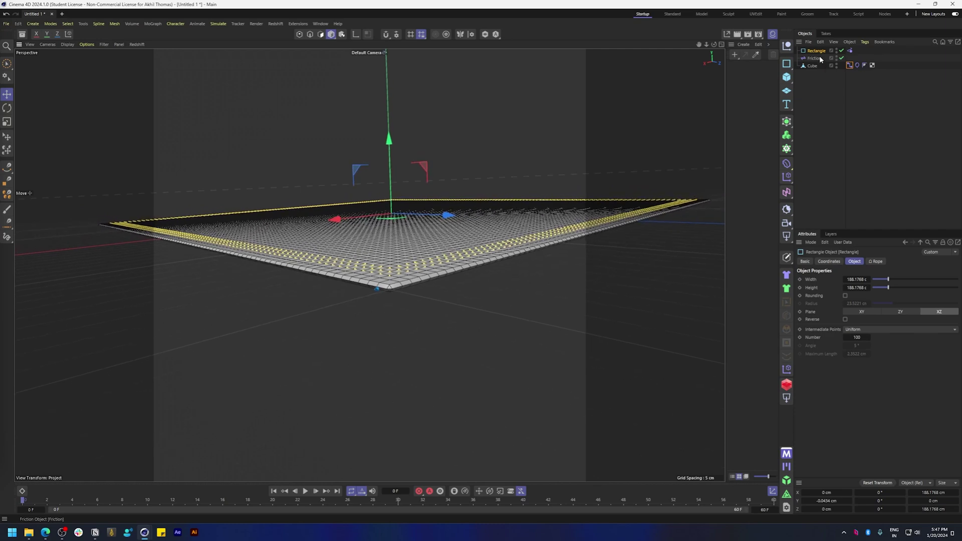
{"action": "left_click", "coordinate": [848, 66]}
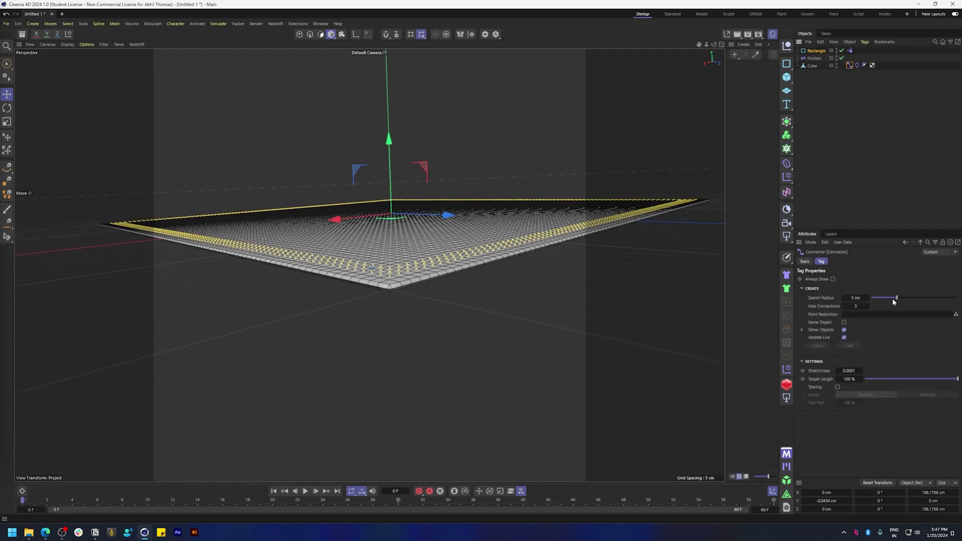
{"action": "left_click_drag", "start_coordinate": [893, 299], "coordinate": [898, 299]}
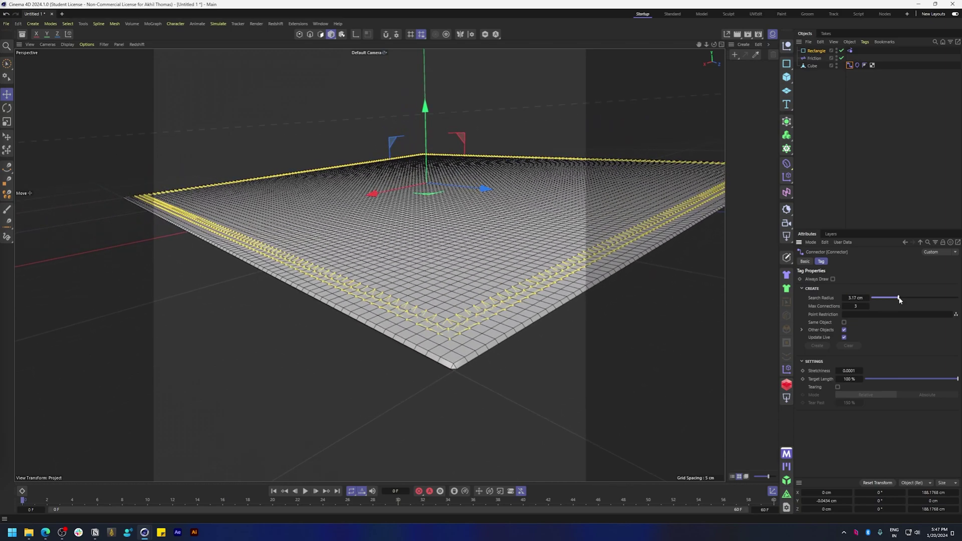
Play the simulation from the first frame and examine how the rope gathers the pillow's border.
{"action": "left_click_drag", "start_coordinate": [390, 289], "coordinate": [532, 353], "text": "alt"}
{"action": "scroll", "coordinate": [531, 347], "scroll_direction": "down", "scroll_amount": 3}
{"action": "left_click", "coordinate": [273, 493]}
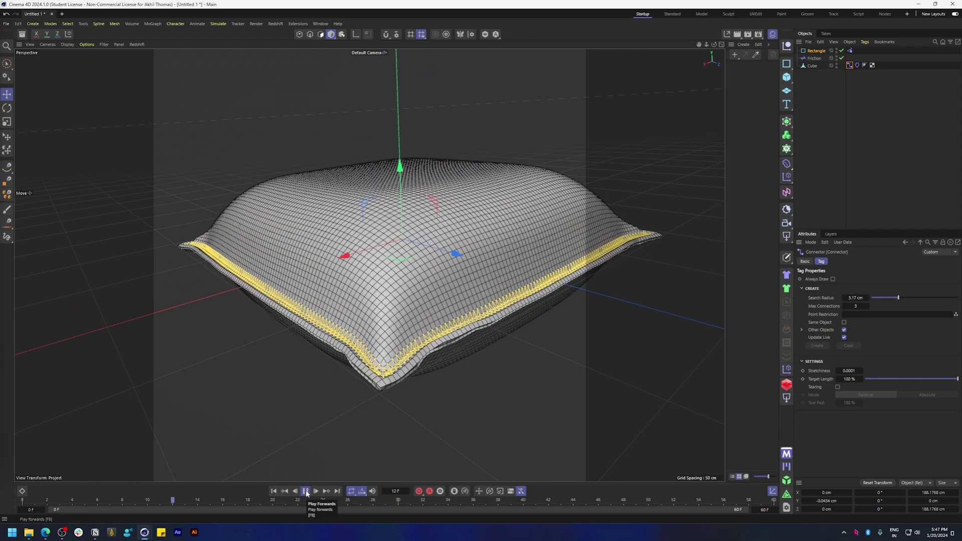
{"action": "left_click_drag", "start_coordinate": [386, 360], "coordinate": [368, 325], "text": "alt"}
Set the Target Length of the cube's cloth surface to 120 %.
{"action": "left_click", "coordinate": [858, 65]}
{"action": "left_click", "coordinate": [825, 261]}
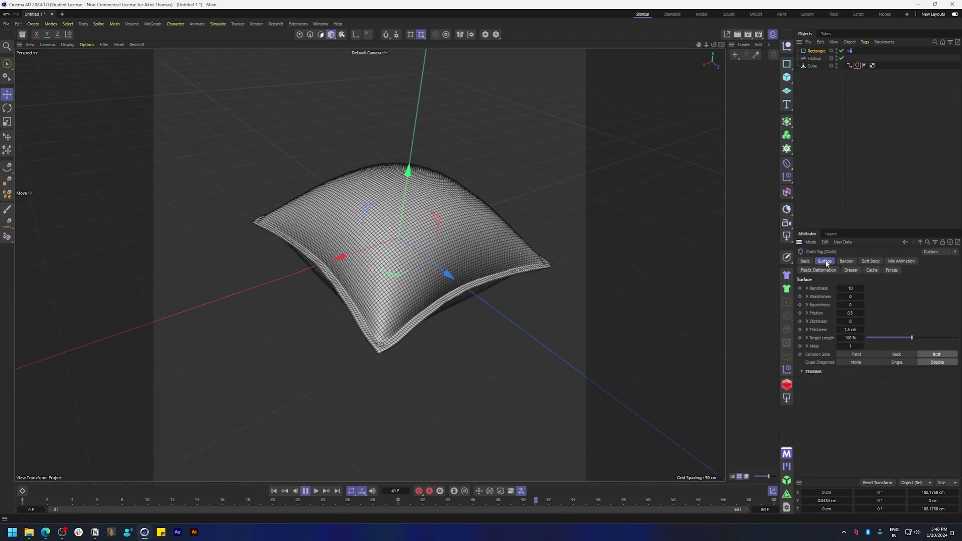
{"action": "double_click", "coordinate": [853, 337]}
{"action": "type", "text": "120"}
{"action": "key", "text": "Return"}
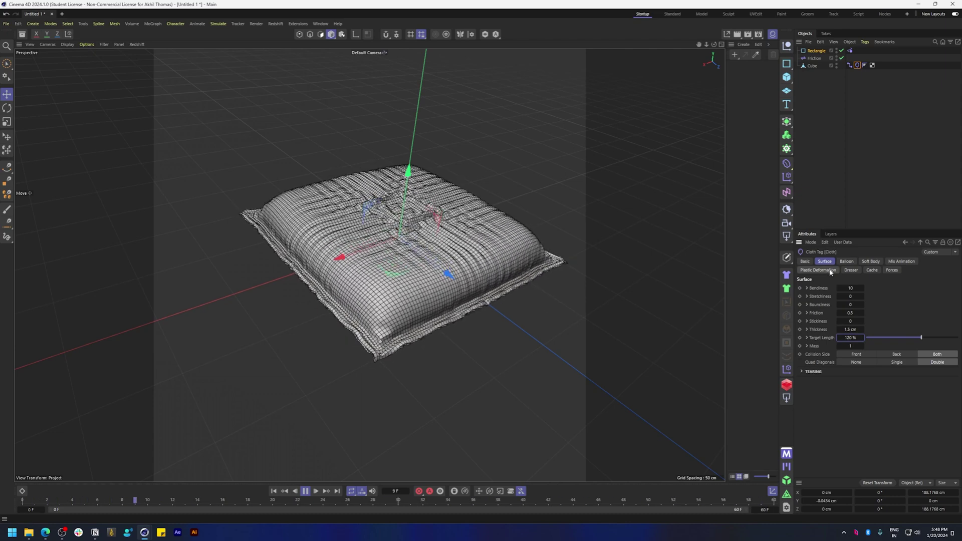
Increase the cloth's Bendiness to several hundred and stop the simulation at frame 44.
{"action": "left_click_drag", "start_coordinate": [850, 288], "coordinate": [851, 288]}
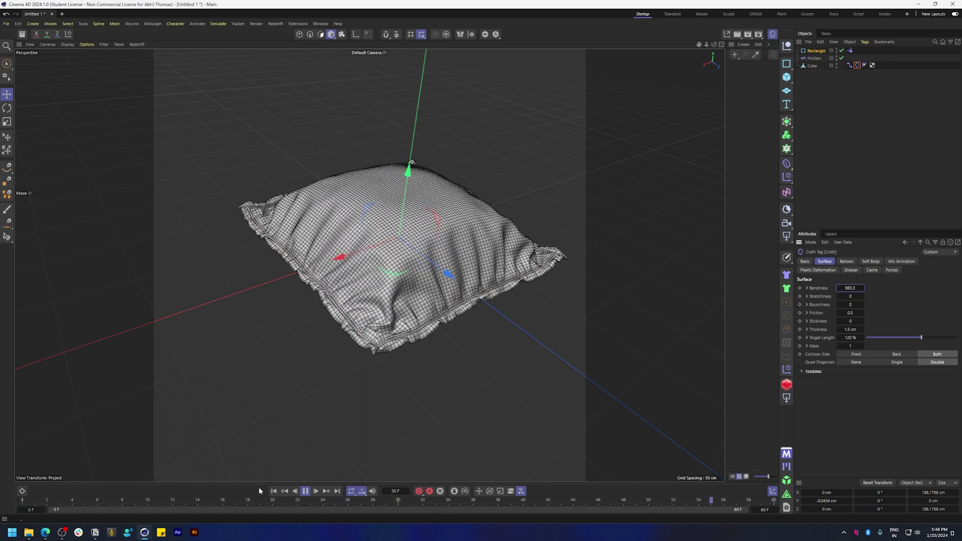
{"action": "left_click", "coordinate": [306, 491]}
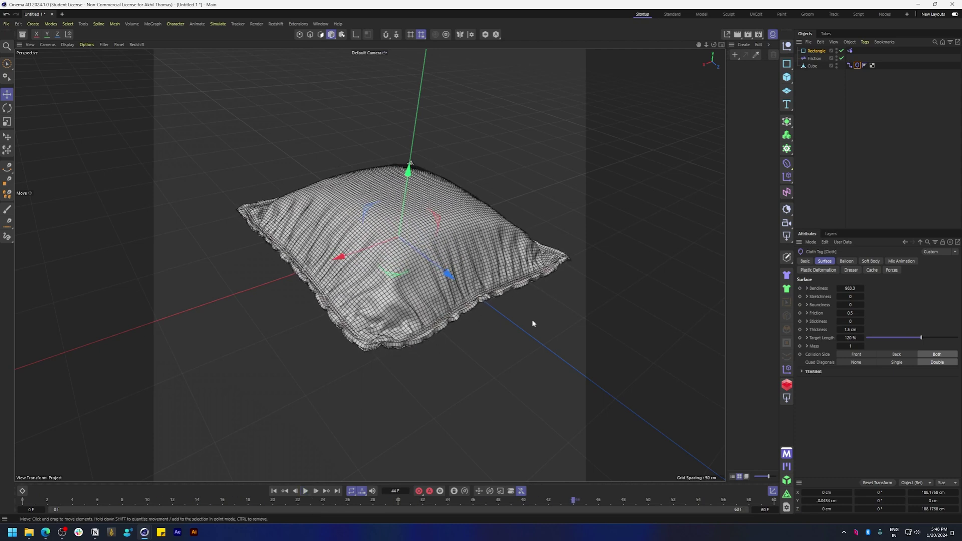
Add a plane and lower it to about -50.5 cm in Y so it lies beneath the pillow.
{"action": "left_click_drag", "start_coordinate": [434, 313], "coordinate": [428, 199], "text": "alt"}
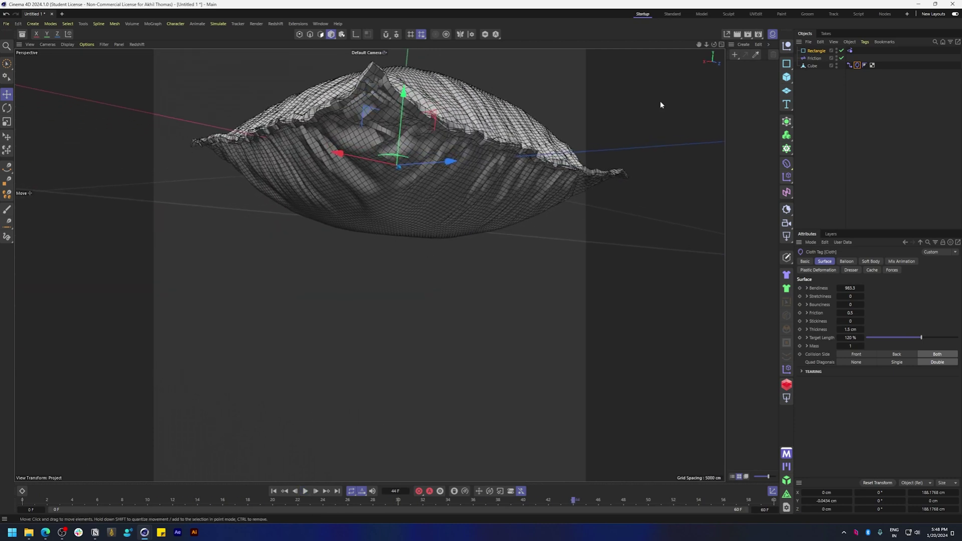
{"action": "left_click", "coordinate": [787, 94]}
{"action": "left_click_drag", "start_coordinate": [513, 178], "coordinate": [541, 225], "text": "alt"}
{"action": "left_click_drag", "start_coordinate": [411, 137], "coordinate": [406, 202]}
{"action": "left_click_drag", "start_coordinate": [561, 273], "coordinate": [608, 348], "text": "alt"}
Scale the floor plane up to about 956 cm per side.
{"action": "scroll", "coordinate": [608, 349], "scroll_direction": "down", "scroll_amount": 1}
{"action": "key", "text": "t"}
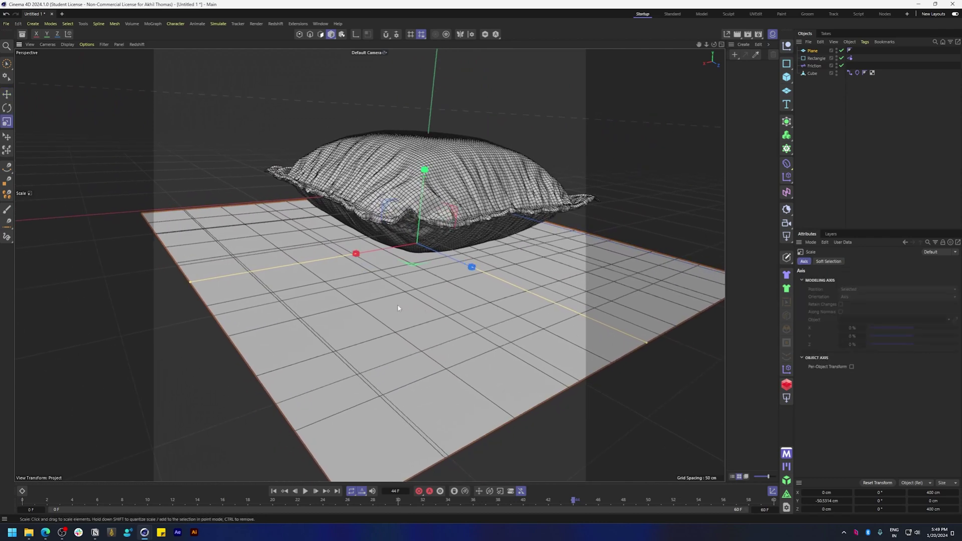
{"action": "left_click_drag", "start_coordinate": [342, 306], "coordinate": [431, 306]}
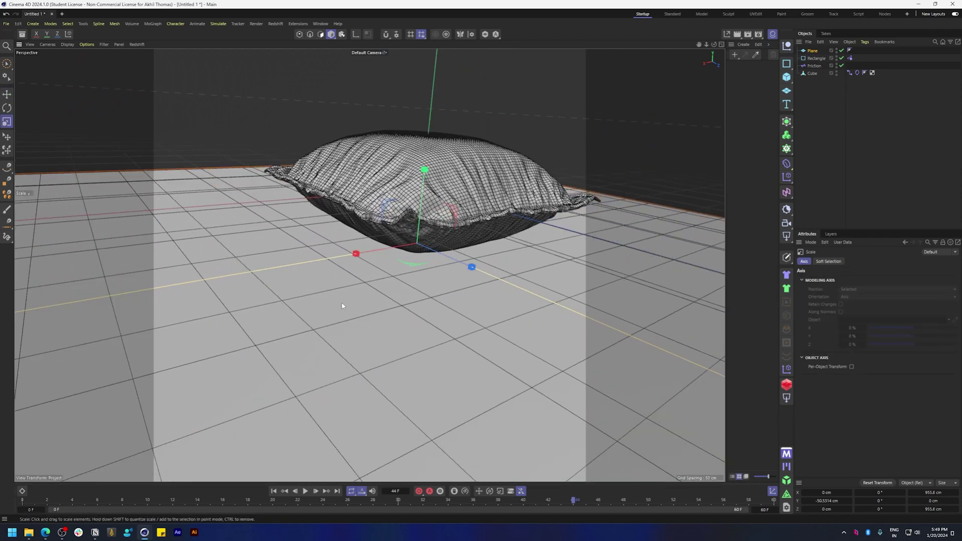
Set the gravity in the project's simulation scene settings to -999 cm.
{"action": "left_click", "coordinate": [811, 74]}
{"action": "left_click_drag", "start_coordinate": [702, 123], "coordinate": [621, 143], "text": "alt"}
{"action": "key", "text": "ctrl+d"}
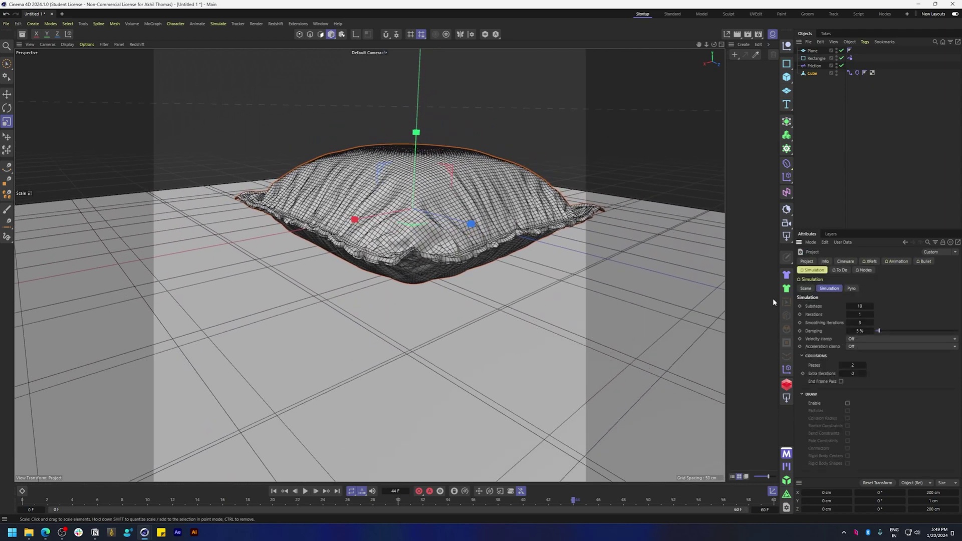
{"action": "left_click", "coordinate": [806, 289]}
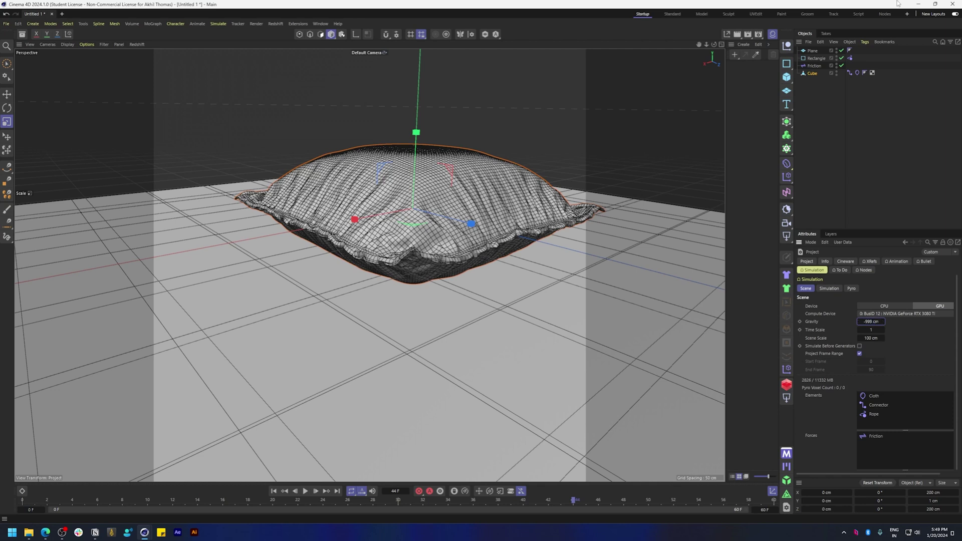
{"action": "left_click", "coordinate": [817, 98]}
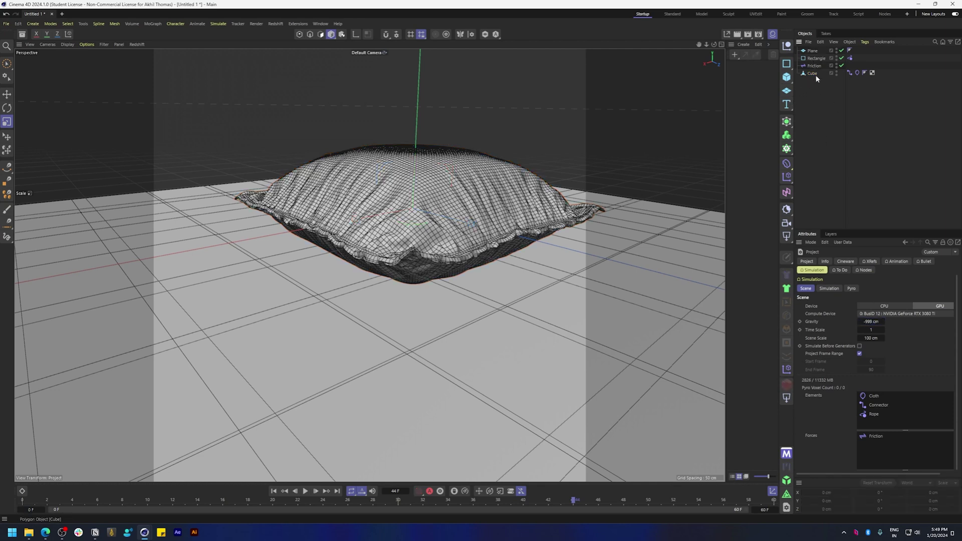
Add a cloth Collider tag to the floor plane.
{"action": "left_click", "coordinate": [812, 74]}
{"action": "left_click", "coordinate": [805, 51]}
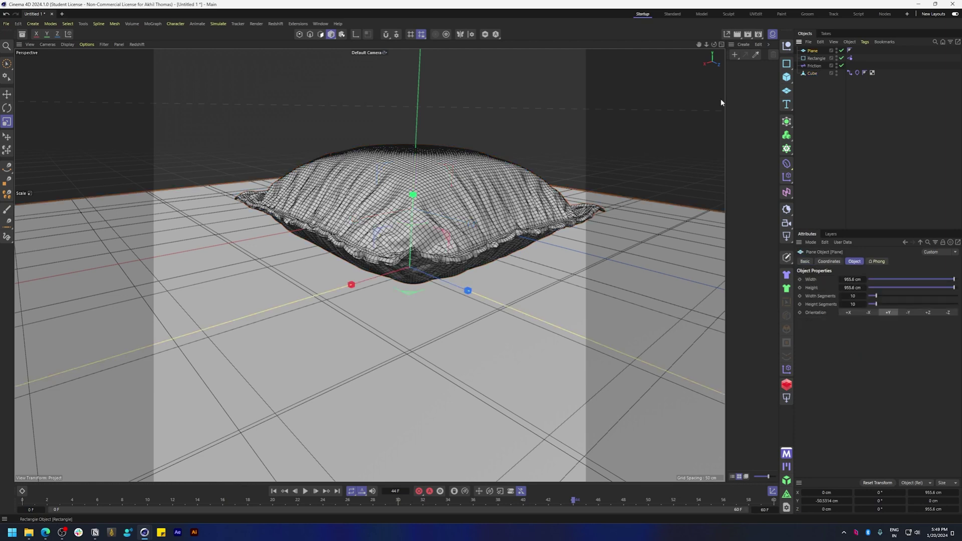
{"action": "left_click_drag", "start_coordinate": [351, 313], "coordinate": [352, 313], "text": "alt"}
{"action": "key", "text": "shift+c"}
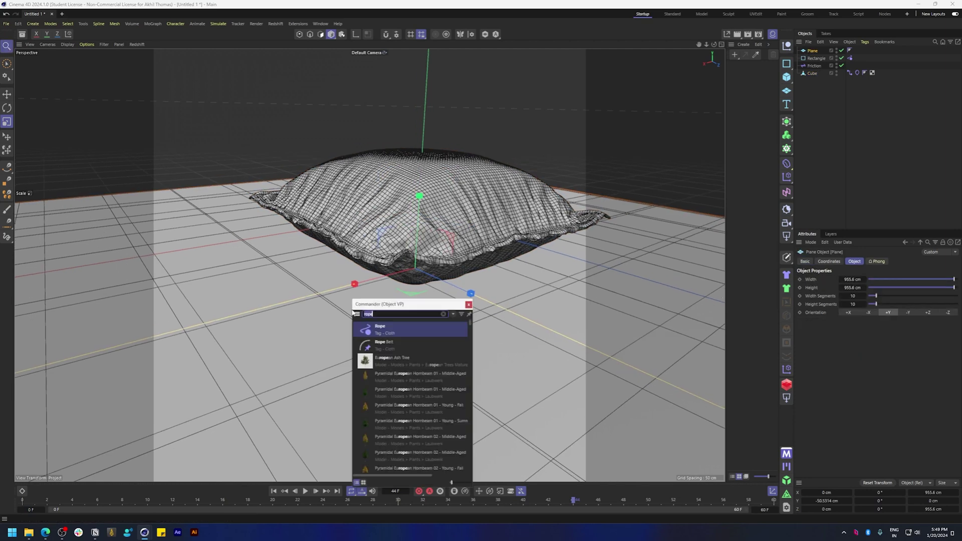
{"action": "type", "text": "coll"}
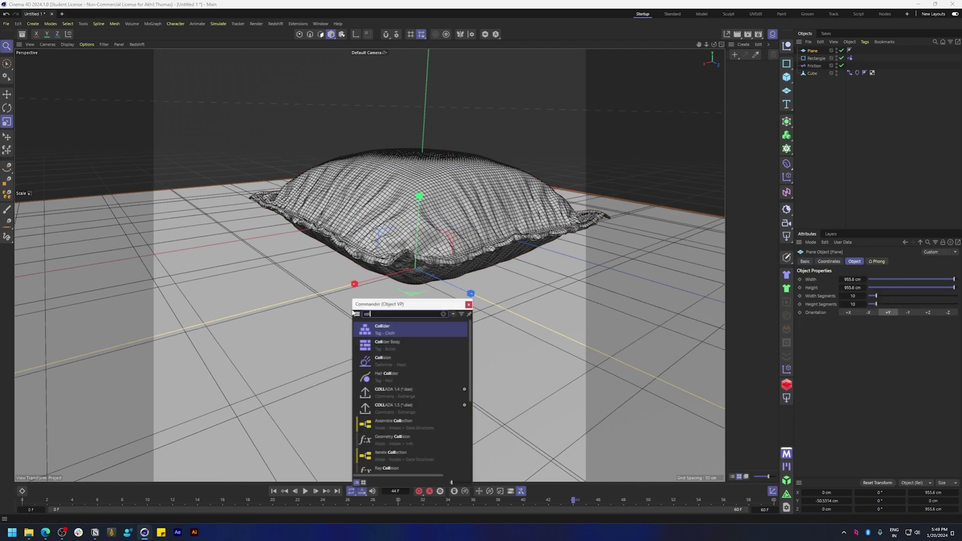
{"action": "left_click", "coordinate": [422, 333]}
{"action": "left_click", "coordinate": [850, 150]}
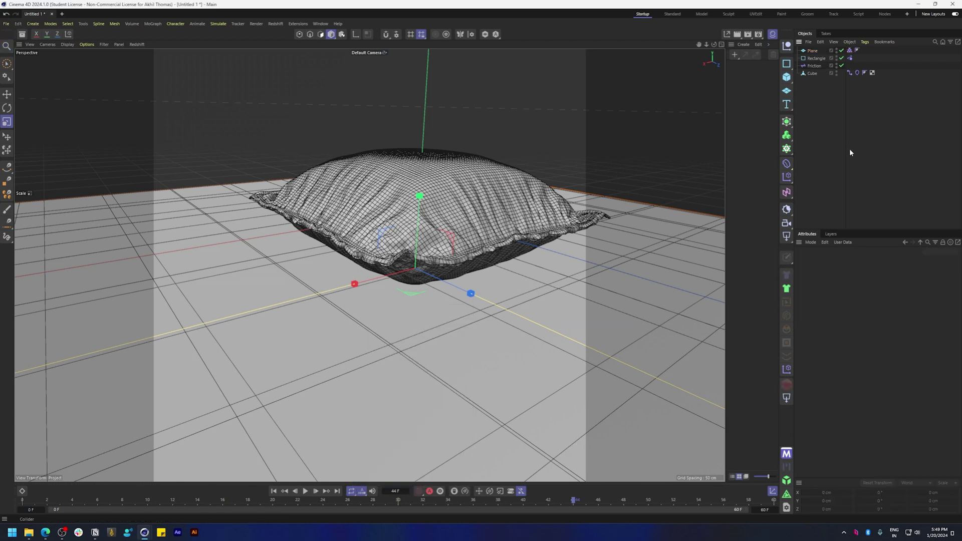
Play the simulation from the first frame and examine how the pillow lands on the floor plane.
{"action": "left_click", "coordinate": [274, 492]}
{"action": "left_click", "coordinate": [305, 492]}
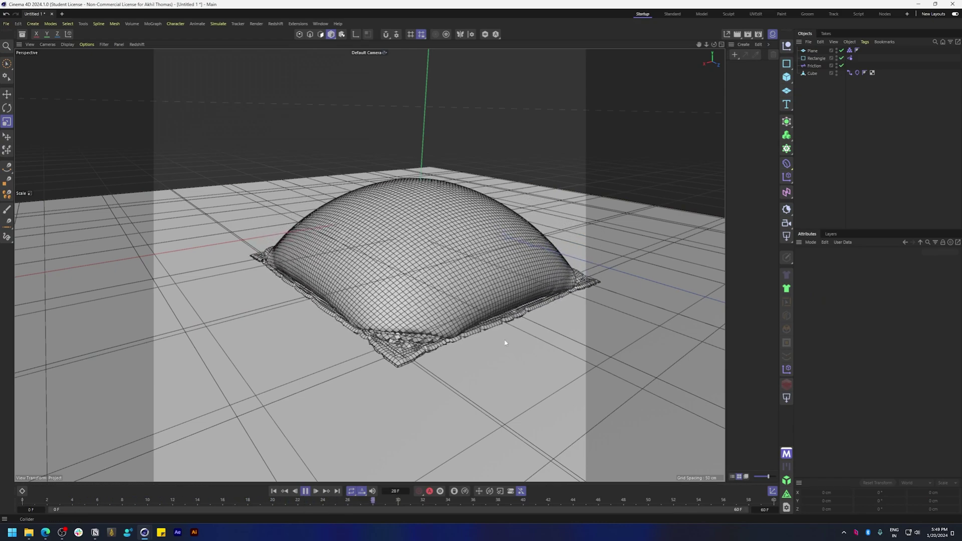
{"action": "left_click_drag", "start_coordinate": [424, 342], "coordinate": [423, 321], "text": "alt"}
{"action": "left_click_drag", "start_coordinate": [321, 341], "coordinate": [332, 328], "text": "alt"}
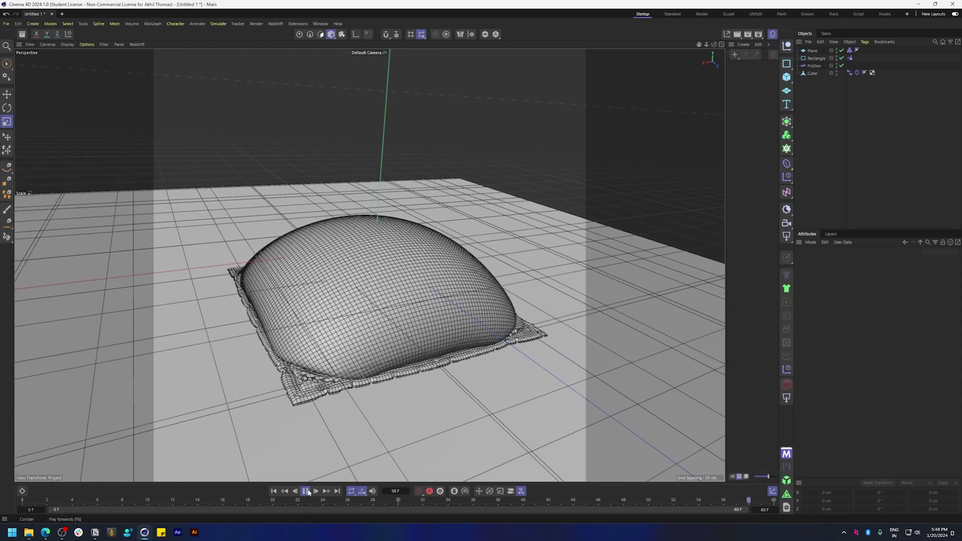
{"action": "left_click", "coordinate": [856, 73]}
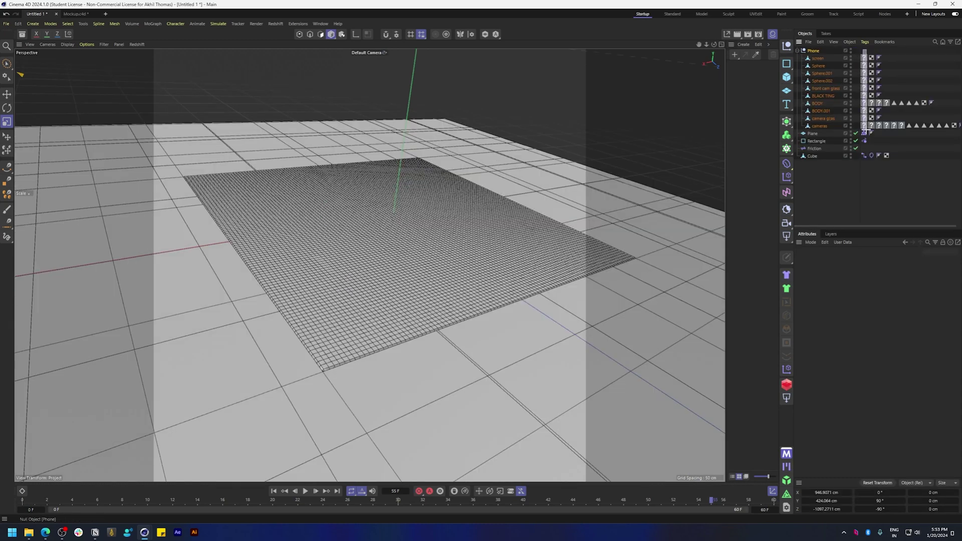
Delete the missing material tags from all the phone's parts, including the body and the cameras.
{"action": "left_click_drag", "start_coordinate": [867, 132], "coordinate": [868, 129]}
{"action": "key", "text": "Delete"}
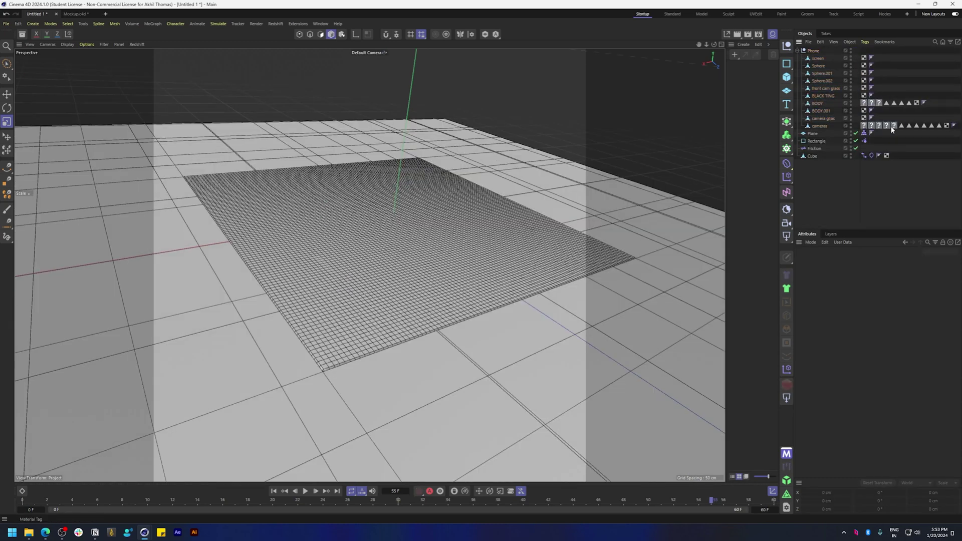
{"action": "left_click", "coordinate": [871, 125]}
{"action": "key", "text": "Delete"}
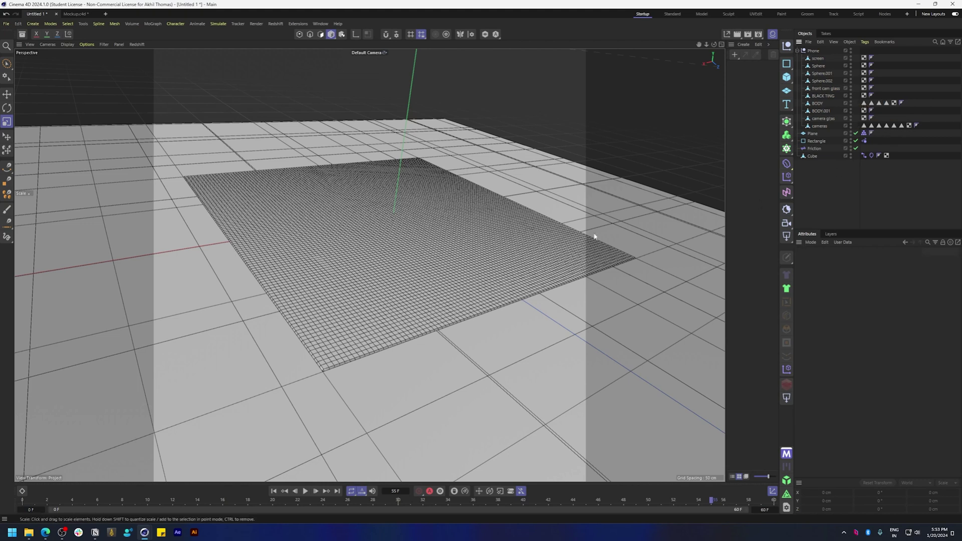
Reset the Phone null's transform to the scene origin and raise it to about 82 cm in Y.
{"action": "left_click", "coordinate": [812, 51]}
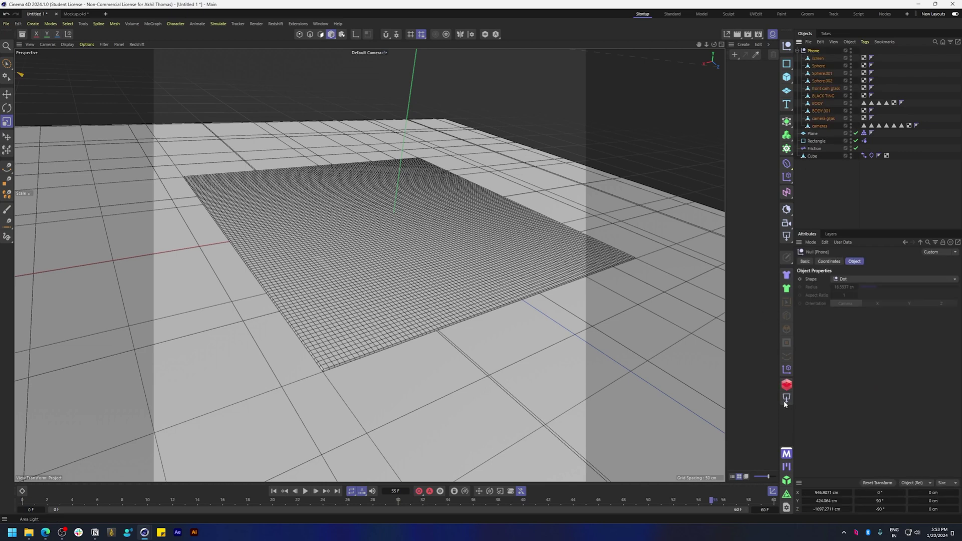
{"action": "left_click", "coordinate": [877, 483]}
{"action": "key", "text": "r"}
{"action": "left_click_drag", "start_coordinate": [509, 131], "coordinate": [429, 173]}
{"action": "key", "text": "ctrl+z"}
{"action": "key", "text": "t"}
{"action": "left_click_drag", "start_coordinate": [507, 173], "coordinate": [369, 234]}
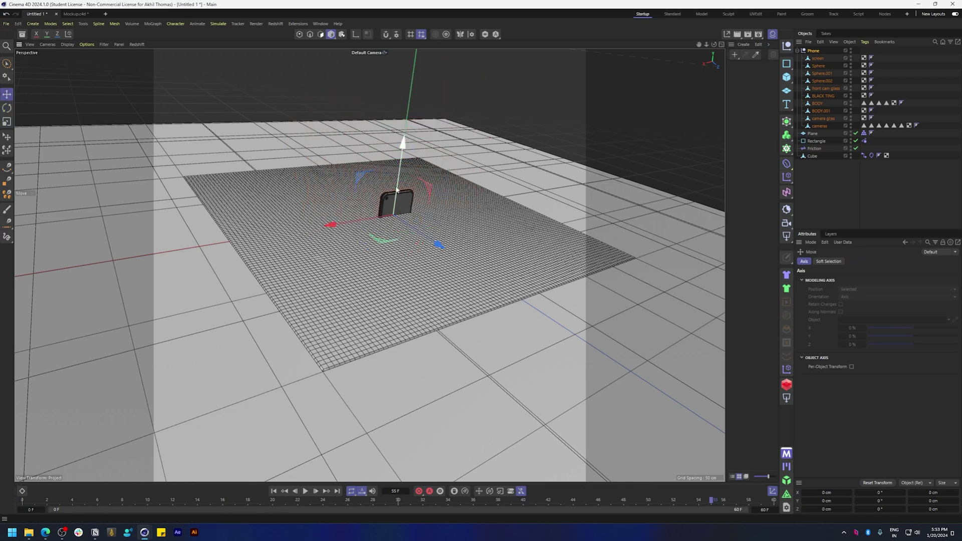
{"action": "left_click_drag", "start_coordinate": [396, 189], "coordinate": [397, 102]}
Play the simulation and examine the inflated pillow's height relative to the phone.
{"action": "left_click_drag", "start_coordinate": [399, 277], "coordinate": [296, 490], "text": "alt"}
{"action": "scroll", "coordinate": [376, 456], "scroll_direction": "down", "scroll_amount": 5}
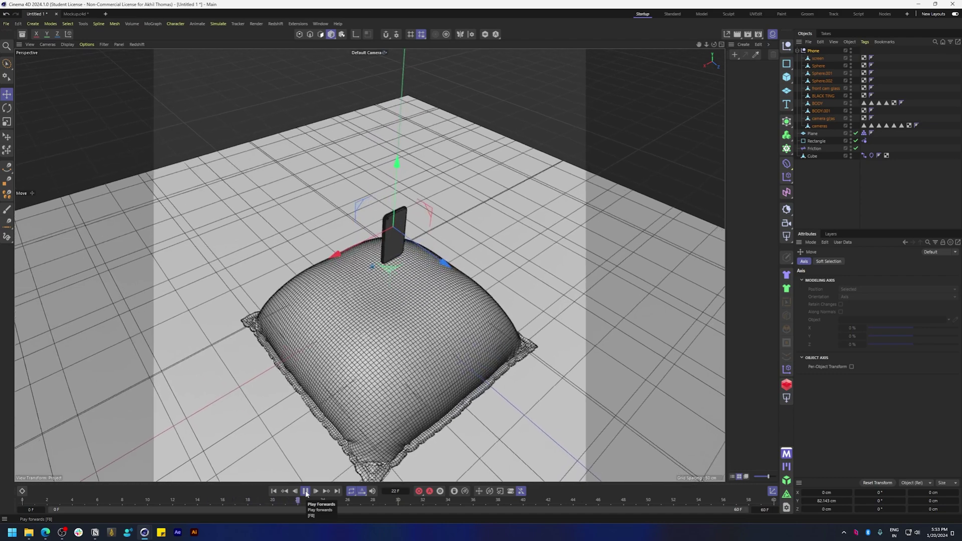
{"action": "left_click", "coordinate": [306, 493]}
{"action": "scroll", "coordinate": [370, 217], "scroll_direction": "up", "scroll_amount": 5}
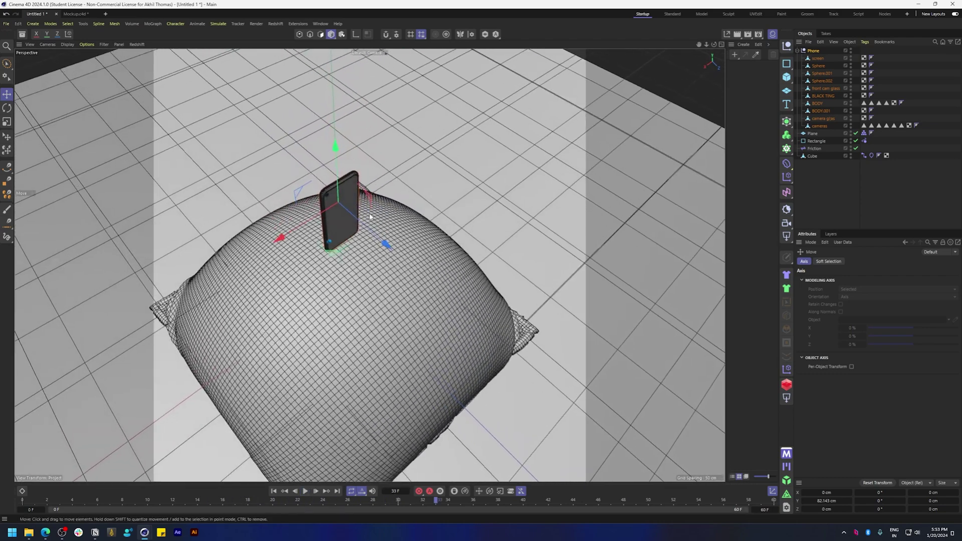
Rotate the Phone null to a 90° pitch so that the phone lies flat above the pillow.
{"action": "left_click_drag", "start_coordinate": [370, 216], "coordinate": [374, 131], "text": "alt"}
{"action": "middle_click_drag", "start_coordinate": [373, 132], "coordinate": [396, 200], "text": "alt"}
{"action": "left_click_drag", "start_coordinate": [403, 140], "coordinate": [395, 171], "text": "alt"}
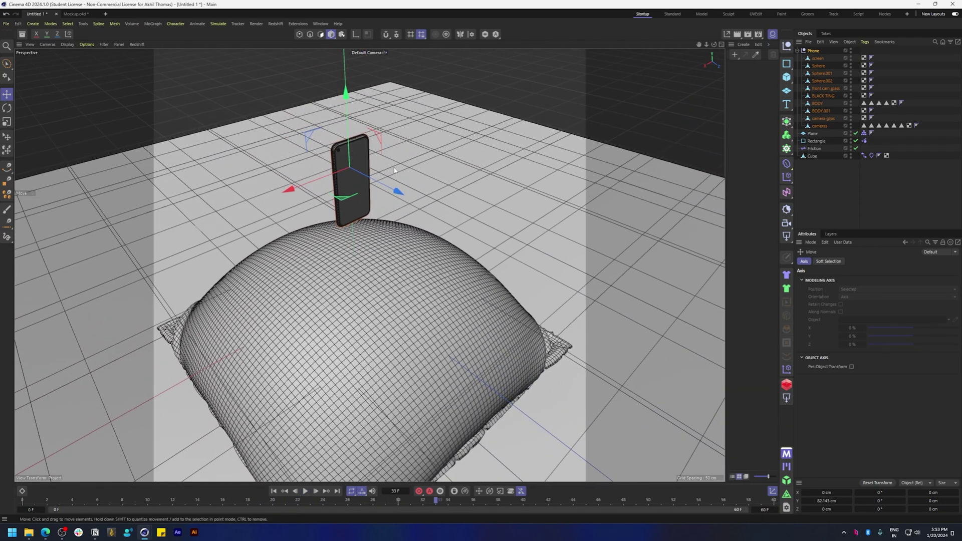
{"action": "key", "text": "r"}
{"action": "left_click_drag", "start_coordinate": [370, 159], "coordinate": [339, 153]}
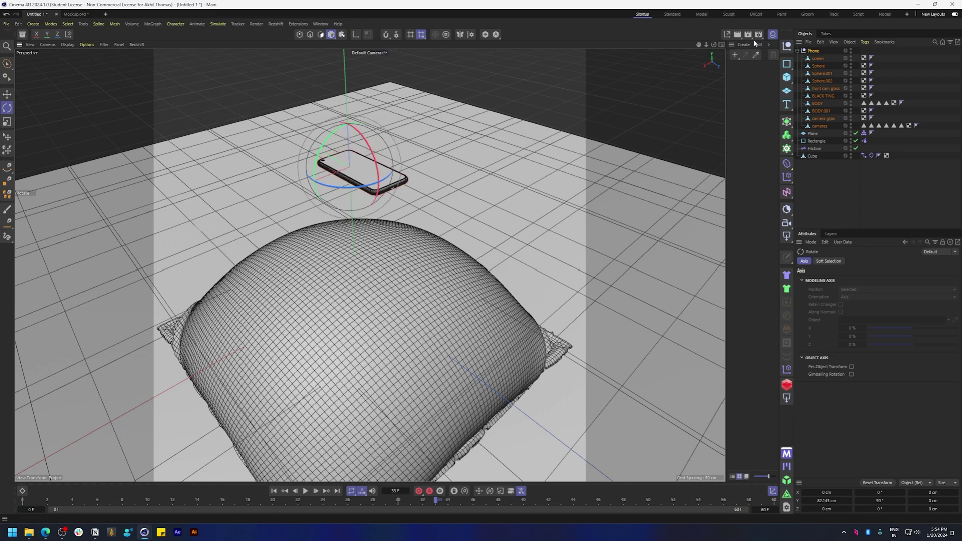
Center the Phone null's axis on all points of its geometry with Axis Center, including its children.
{"action": "left_click", "coordinate": [726, 35]}
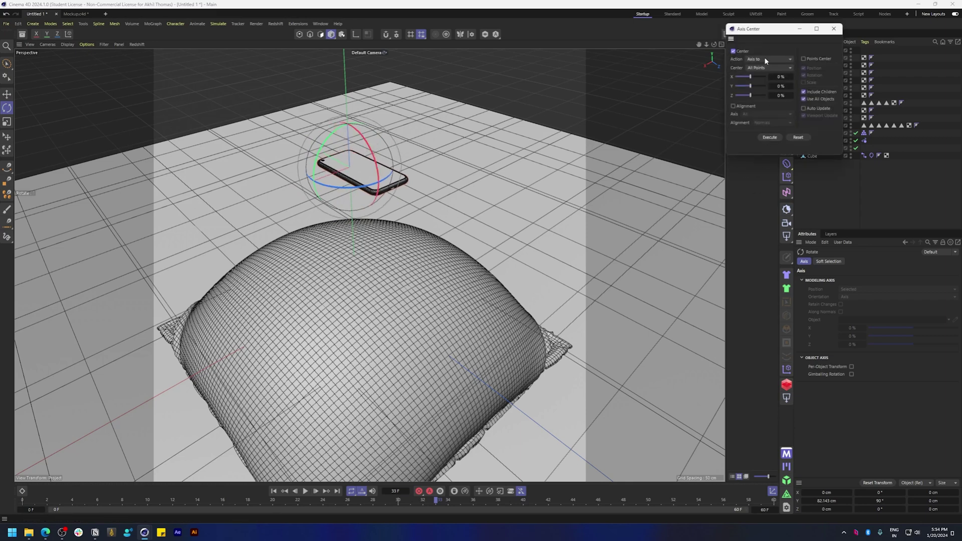
{"action": "left_click", "coordinate": [769, 137]}
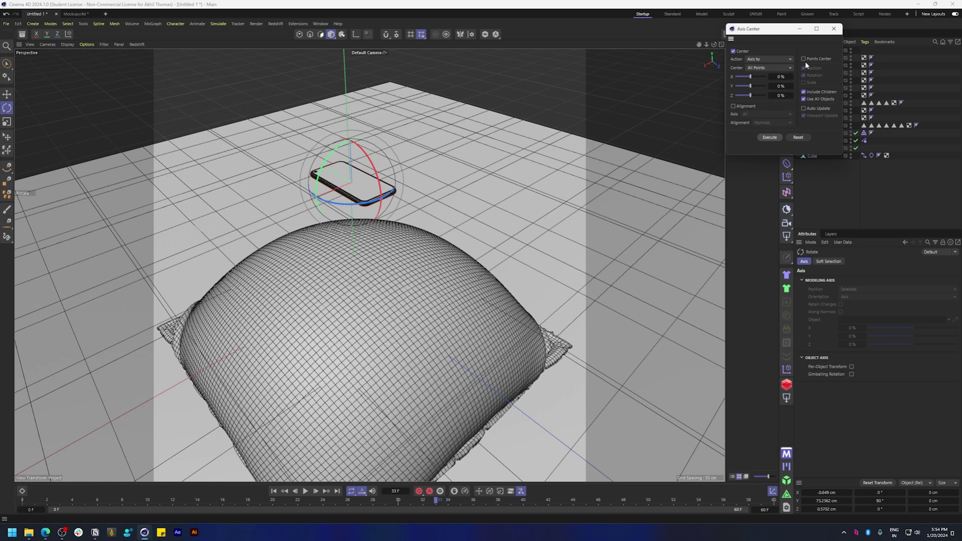
{"action": "left_click", "coordinate": [834, 29]}
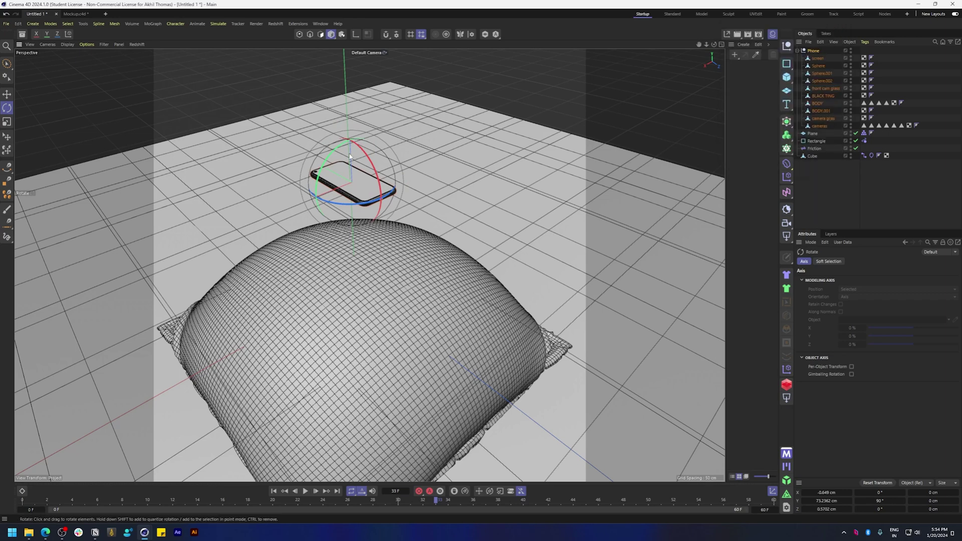
Raise the phone above the pillow to about 111 cm in Y.
{"action": "key", "text": "e"}
{"action": "left_click_drag", "start_coordinate": [350, 135], "coordinate": [346, 64]}
{"action": "left_click_drag", "start_coordinate": [322, 248], "coordinate": [560, 258], "text": "alt"}
Merge the Phone null and all its parts into one polygon object and group it under a new null.
{"action": "left_click", "coordinate": [799, 50]}
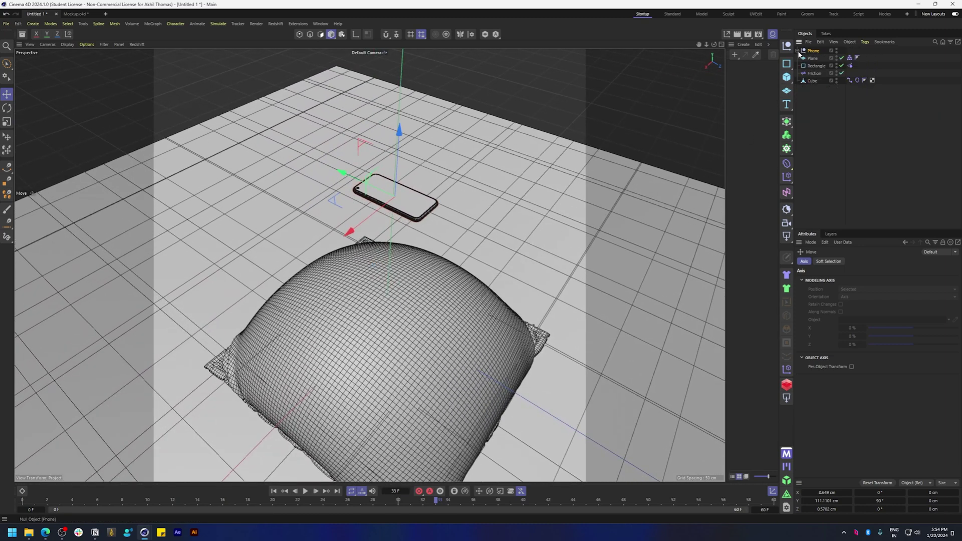
{"action": "left_click", "coordinate": [799, 51]}
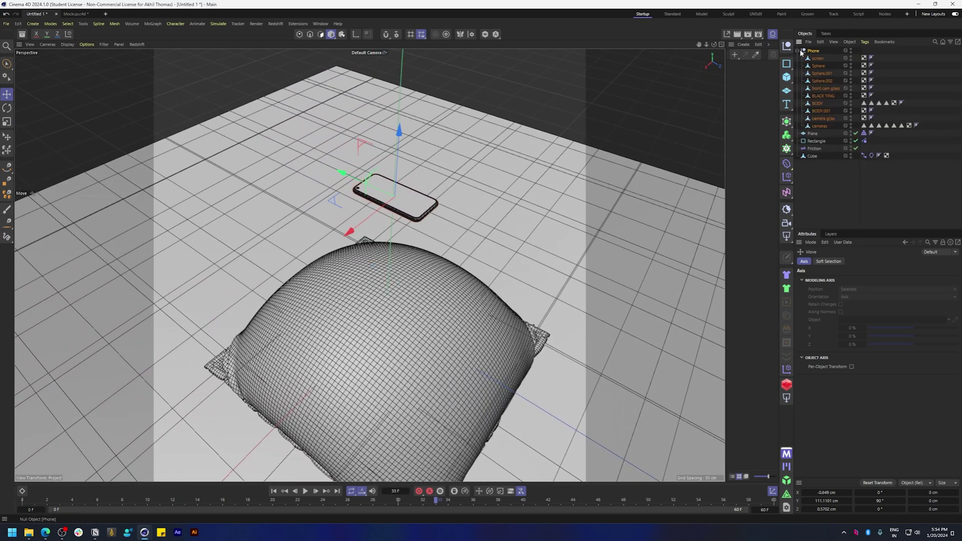
{"action": "left_click", "coordinate": [799, 50]}
{"action": "left_click", "coordinate": [798, 50]}
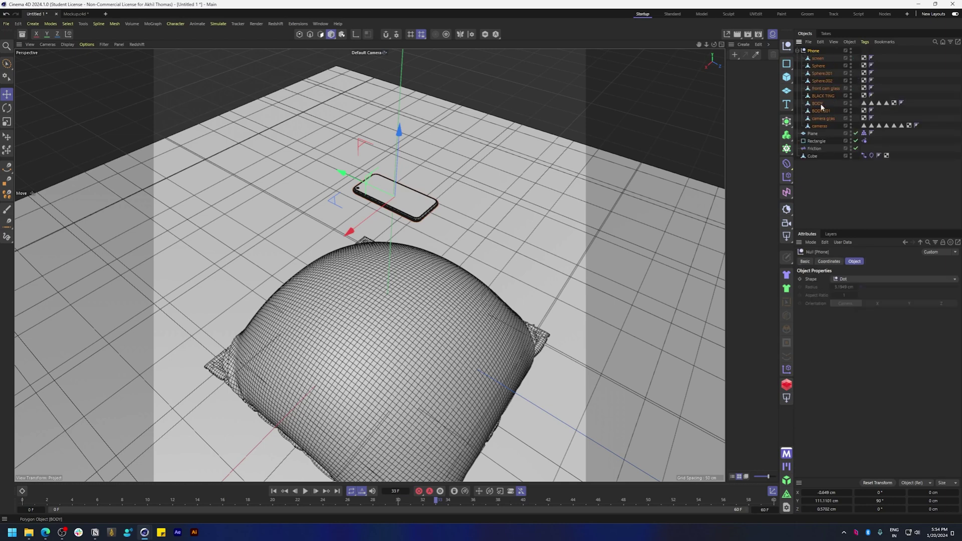
{"action": "left_click", "coordinate": [817, 58]}
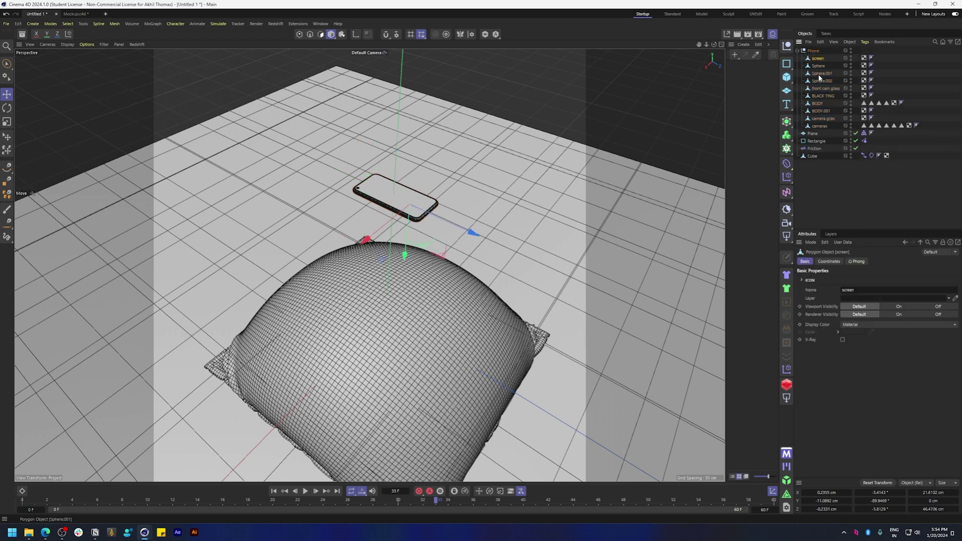
{"action": "left_click", "coordinate": [822, 126]}
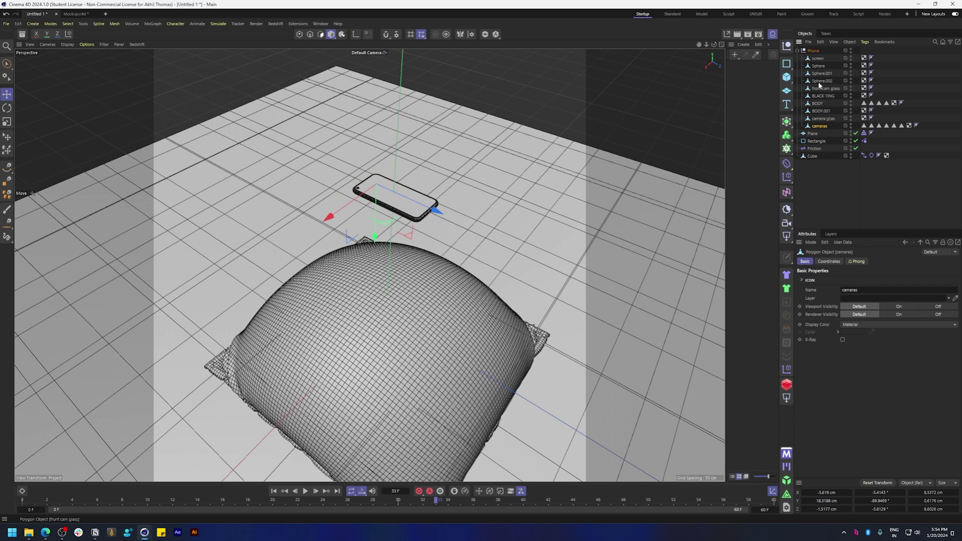
{"action": "left_click", "coordinate": [813, 50], "text": "shift"}
{"action": "right_click", "coordinate": [813, 51]}
{"action": "left_click", "coordinate": [850, 273]}
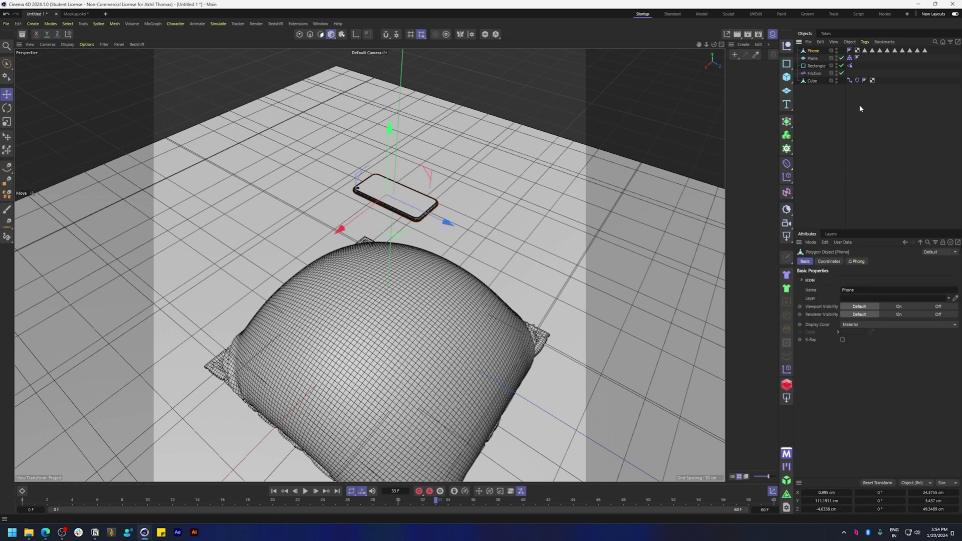
{"action": "key", "text": "alt+g"}
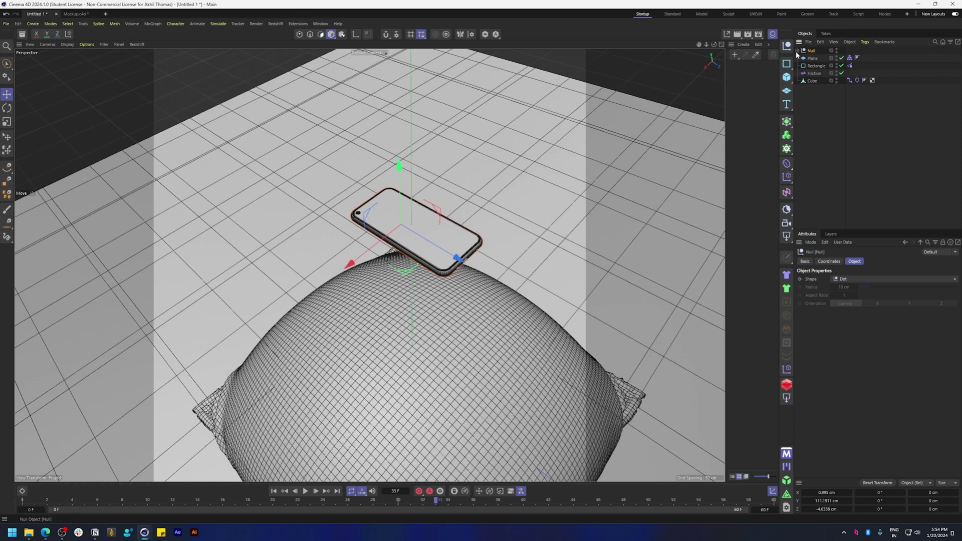
Add a simulation Rigid Body tag to the merged Phone object, using the non-Bullet version.
{"action": "left_click", "coordinate": [816, 59]}
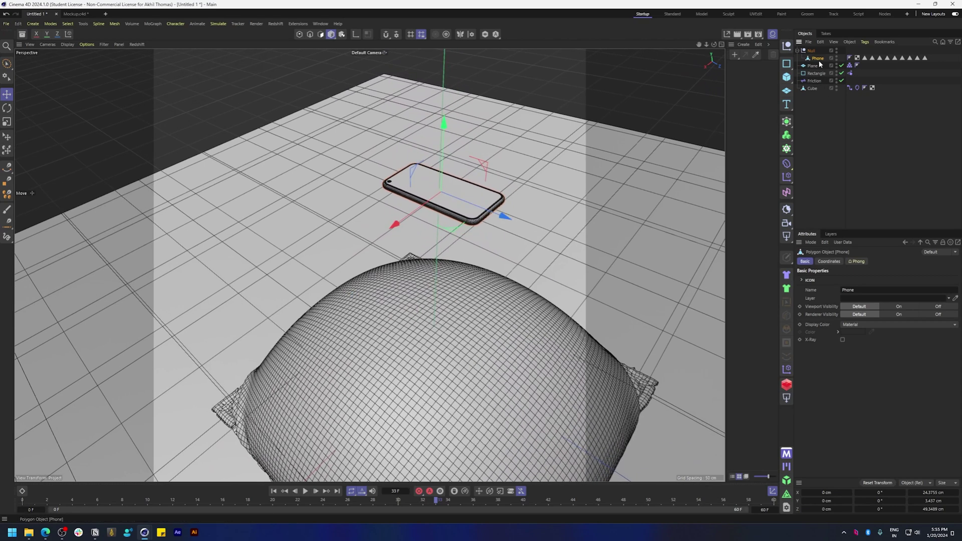
{"action": "key", "text": "shift+c"}
{"action": "type", "text": "cc"}
{"action": "key", "text": "ctrl+a"}
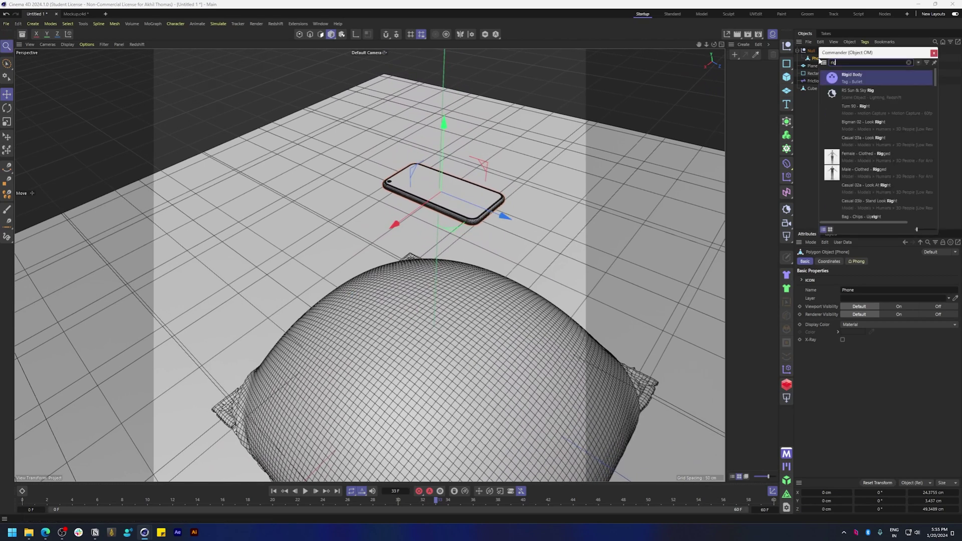
{"action": "type", "text": "gi"}
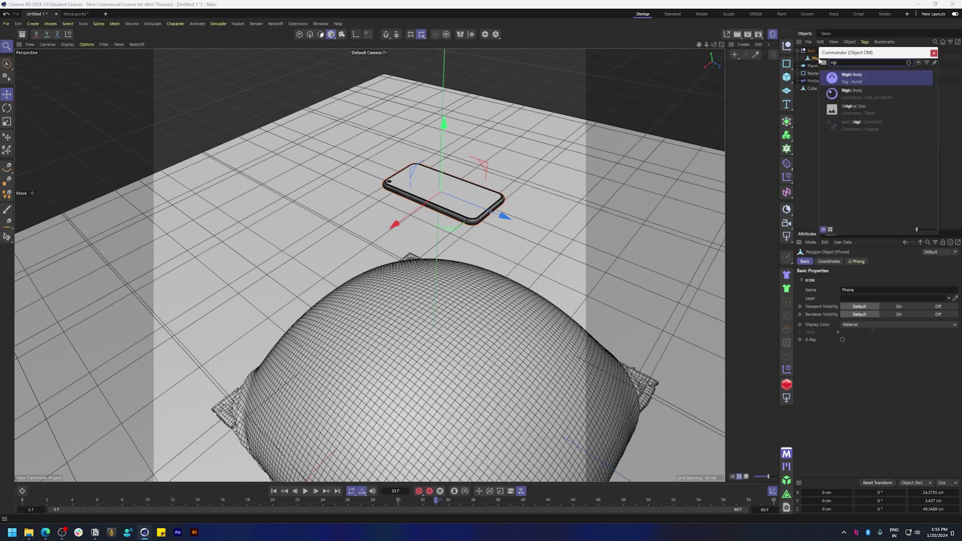
{"action": "left_click", "coordinate": [884, 98]}
{"action": "double_click", "coordinate": [864, 94]}
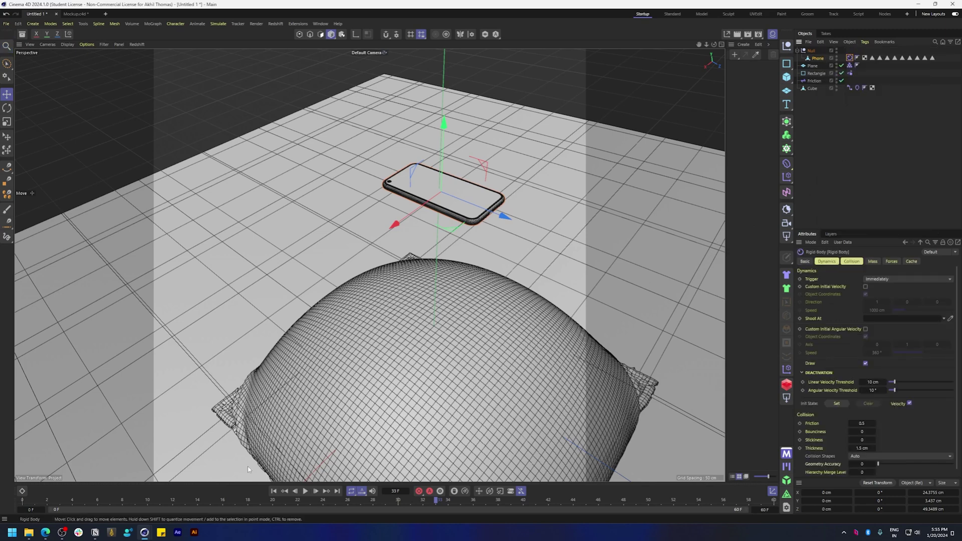
Play the simulation from the first frame and examine how the phone sinks into the pillow.
{"action": "left_click", "coordinate": [275, 492]}
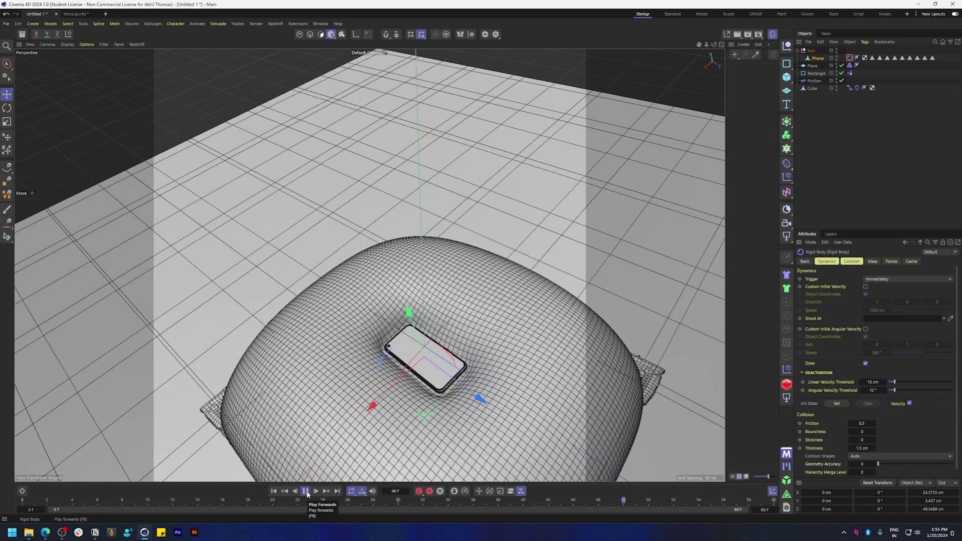
{"action": "left_click", "coordinate": [305, 491]}
{"action": "scroll", "coordinate": [399, 339], "scroll_direction": "up", "scroll_amount": 10}
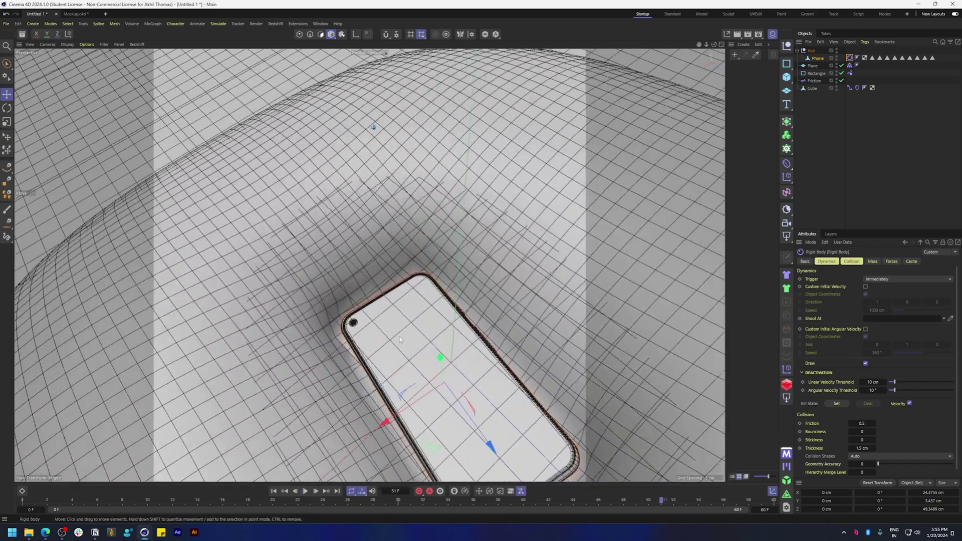
{"action": "left_click_drag", "start_coordinate": [400, 339], "coordinate": [443, 360], "text": "alt"}
{"action": "scroll", "coordinate": [443, 360], "scroll_direction": "down", "scroll_amount": 10}
Review the substeps, iterations and collision passes in the project's simulation settings.
{"action": "key", "text": "ctrl+d"}
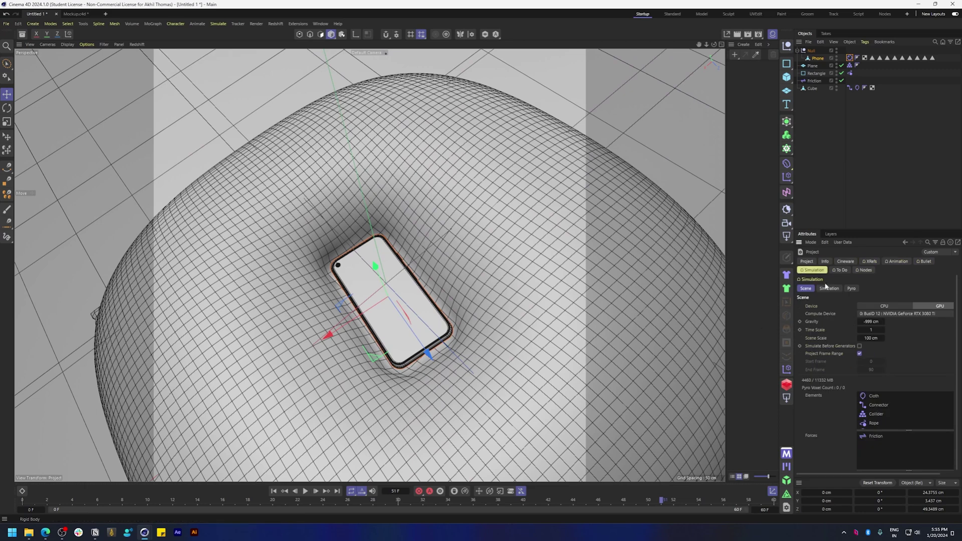
{"action": "left_click", "coordinate": [829, 289]}
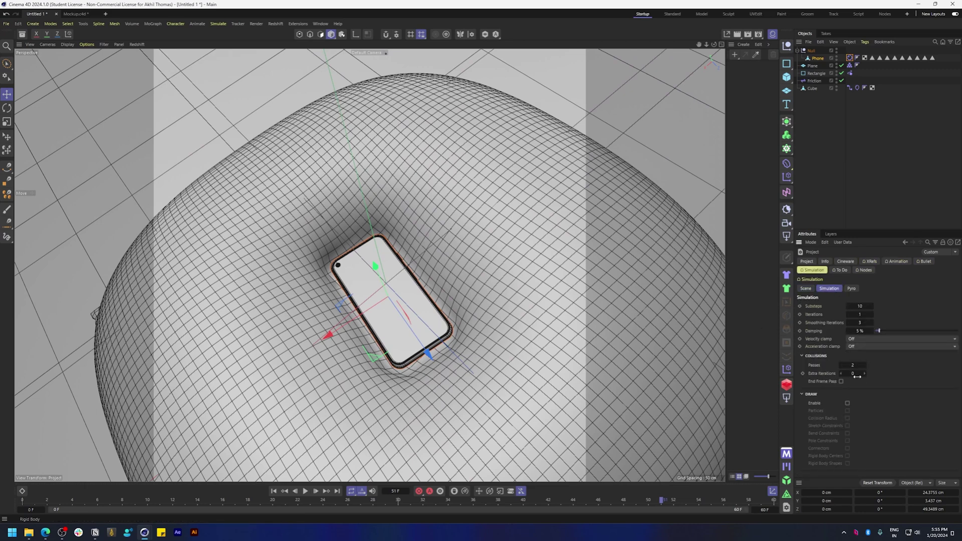
{"action": "left_click", "coordinate": [644, 149]}
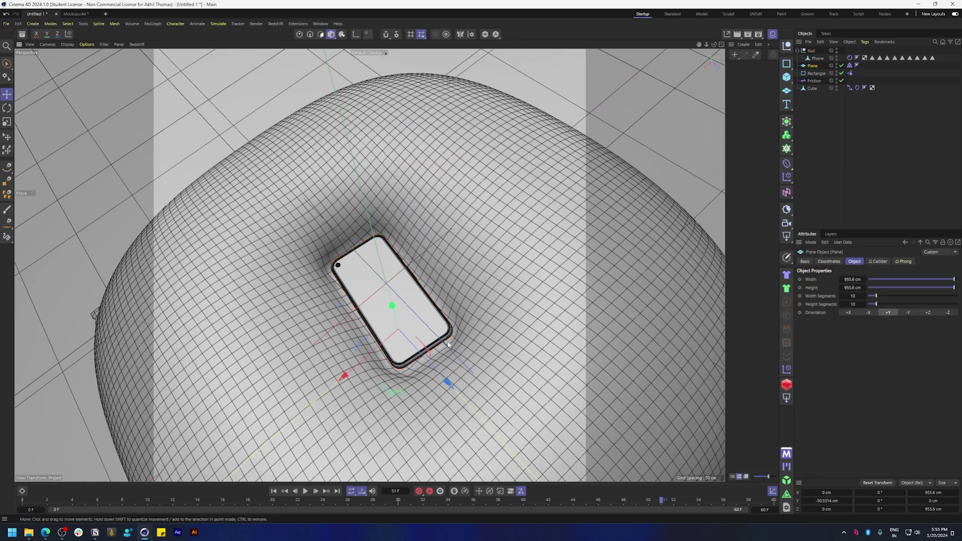
{"action": "left_click", "coordinate": [400, 309]}
Keyframe the null holding the phone at its raised height of about 111 cm on frame 6.
{"action": "left_click_drag", "start_coordinate": [399, 321], "coordinate": [301, 441], "text": "alt"}
{"action": "left_click", "coordinate": [274, 492]}
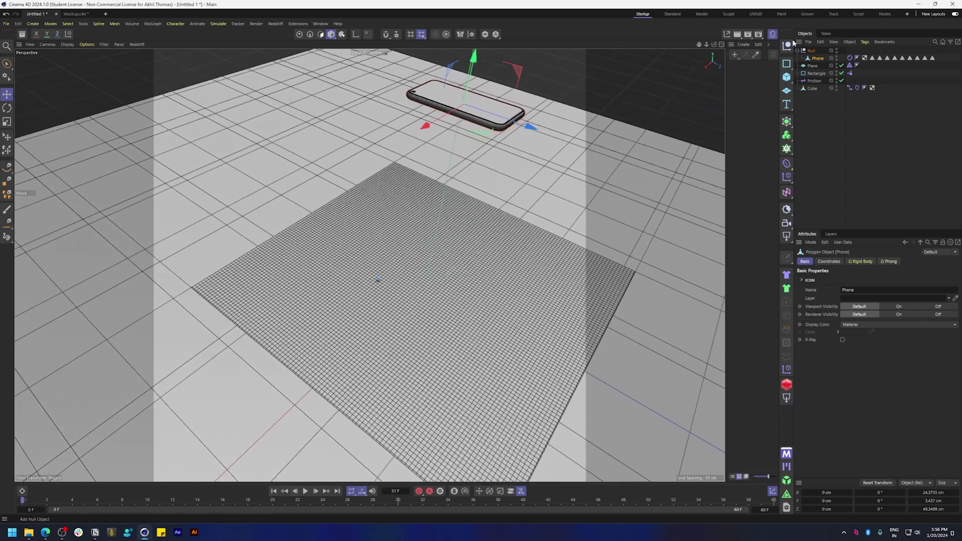
{"action": "left_click", "coordinate": [811, 51]}
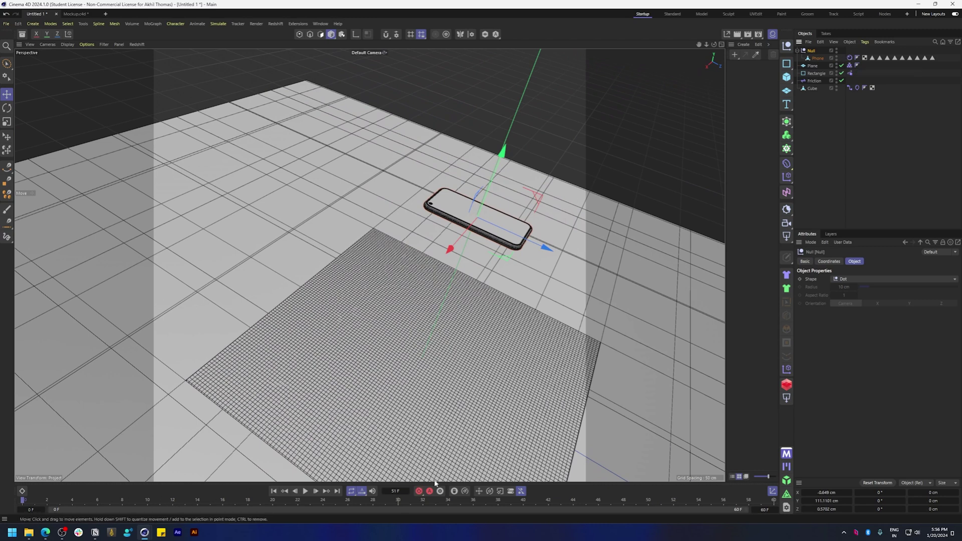
{"action": "left_click_drag", "start_coordinate": [36, 498], "coordinate": [96, 500]}
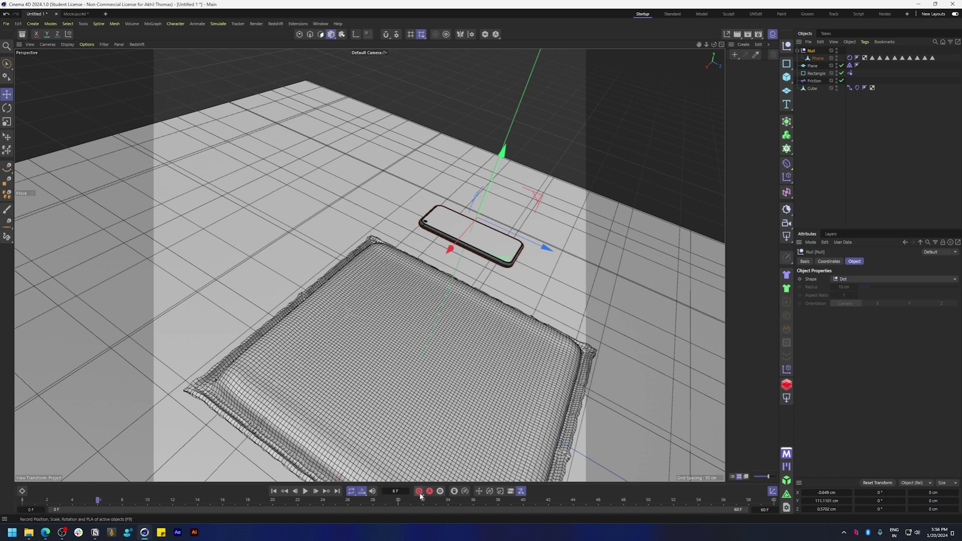
Lower the phone's null to about 39 cm in Y on frame 18 and keyframe it.
{"action": "left_click", "coordinate": [247, 499]}
{"action": "left_click_drag", "start_coordinate": [496, 181], "coordinate": [452, 288]}
{"action": "left_click_drag", "start_coordinate": [350, 268], "coordinate": [466, 149], "text": "alt"}
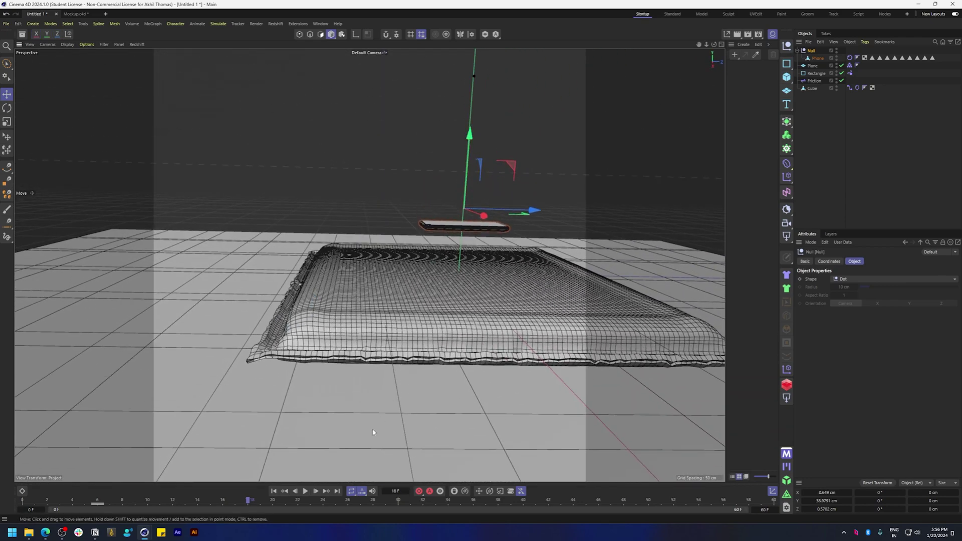
Keyframe the phone's null at about 25 cm in Y on frame 24, and raise it high above the pillow on frame 34.
{"action": "left_click", "coordinate": [323, 500]}
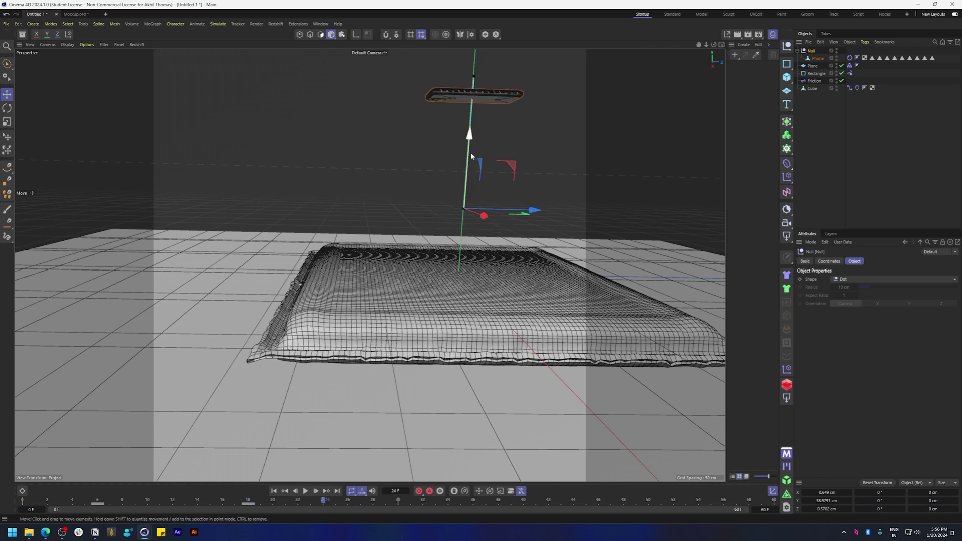
{"action": "left_click_drag", "start_coordinate": [471, 154], "coordinate": [469, 179]}
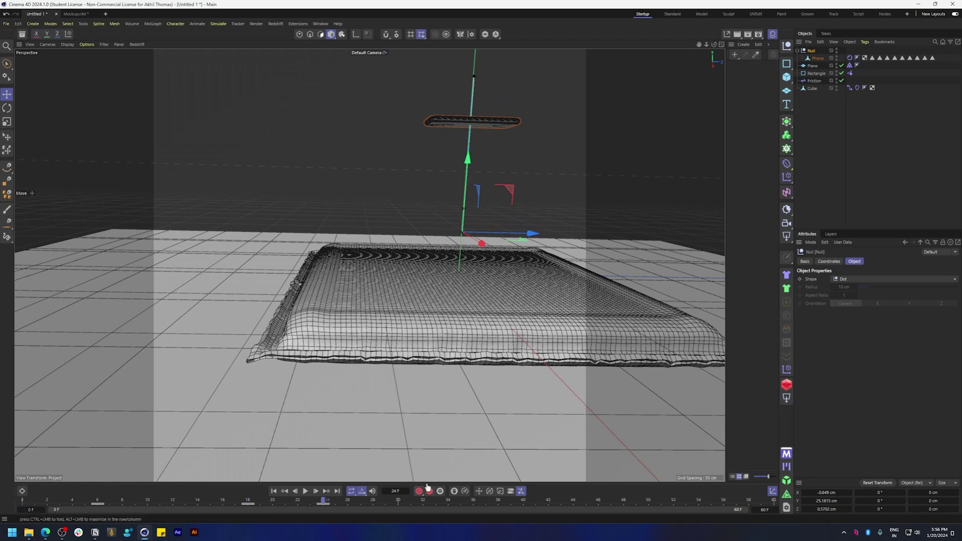
{"action": "left_click", "coordinate": [450, 502]}
{"action": "left_click_drag", "start_coordinate": [458, 183], "coordinate": [474, 10]}
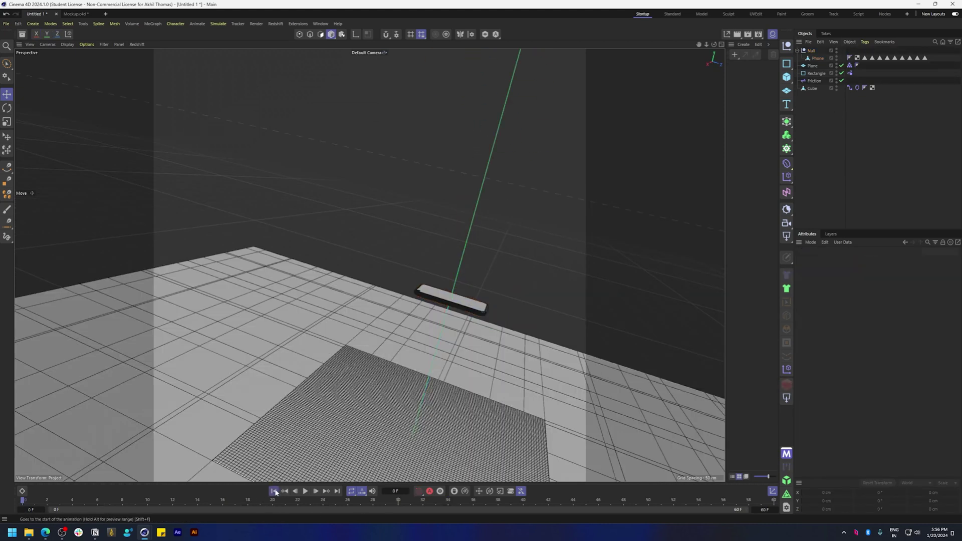
Play the simulation to check how the phone presses into the pillow.
{"action": "left_click", "coordinate": [306, 491]}
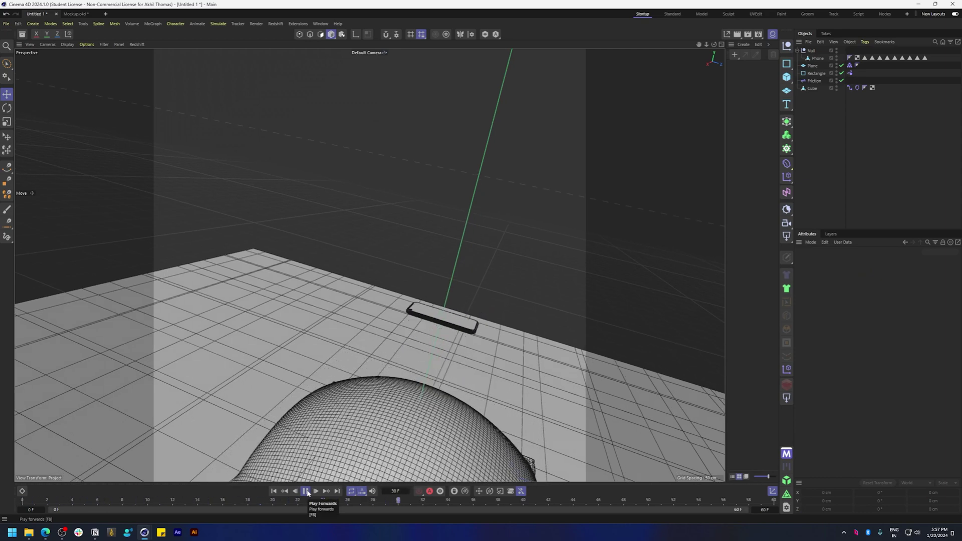
{"action": "left_click", "coordinate": [307, 491]}
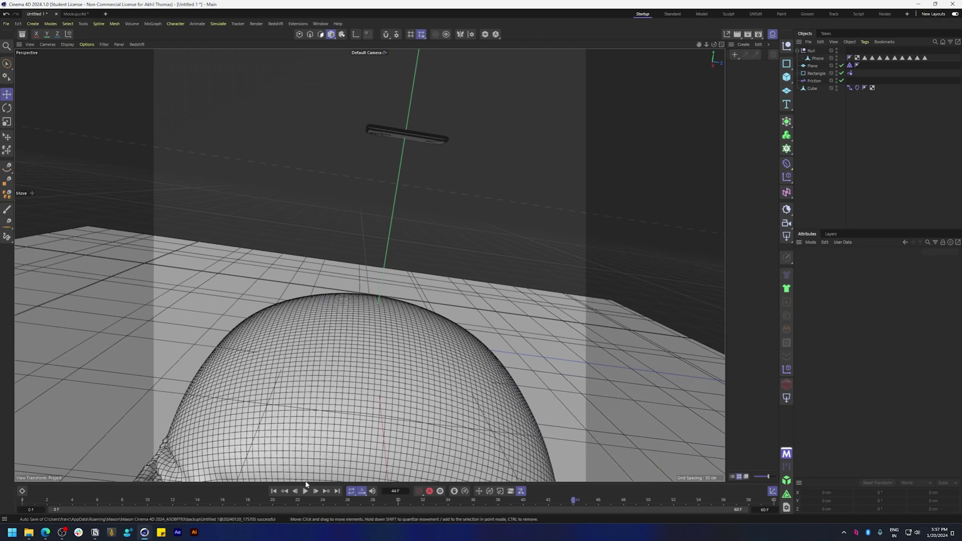
Lower the phone's null to about 1.6 cm in Y on frame 18 and about -15.7 cm on frame 24.
{"action": "left_click", "coordinate": [811, 51]}
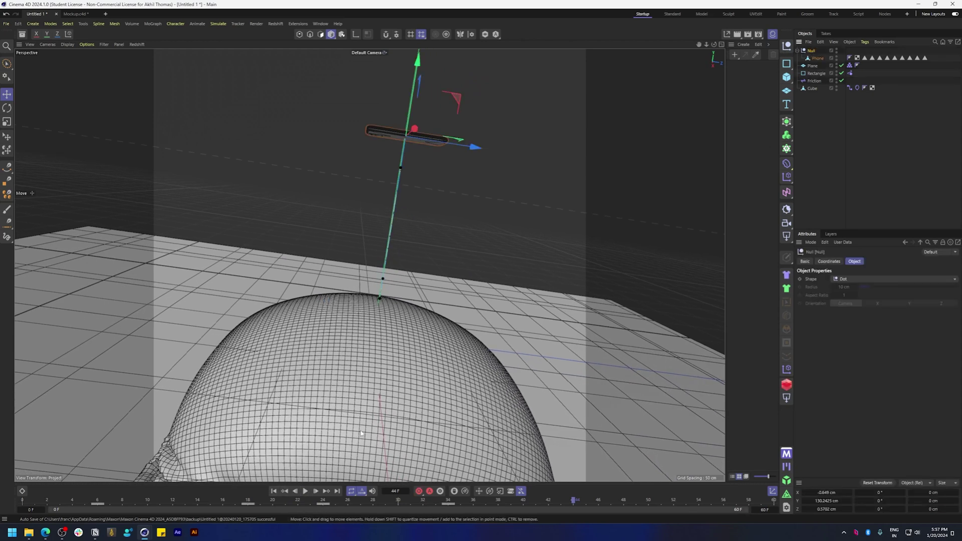
{"action": "left_click", "coordinate": [247, 501]}
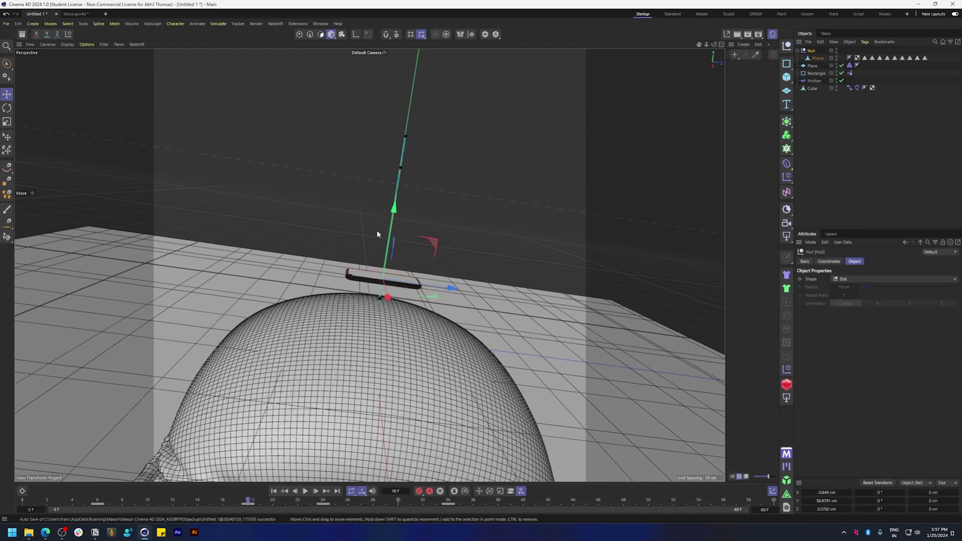
{"action": "left_click_drag", "start_coordinate": [383, 226], "coordinate": [379, 282]}
{"action": "left_click_drag", "start_coordinate": [379, 283], "coordinate": [401, 240], "text": "alt"}
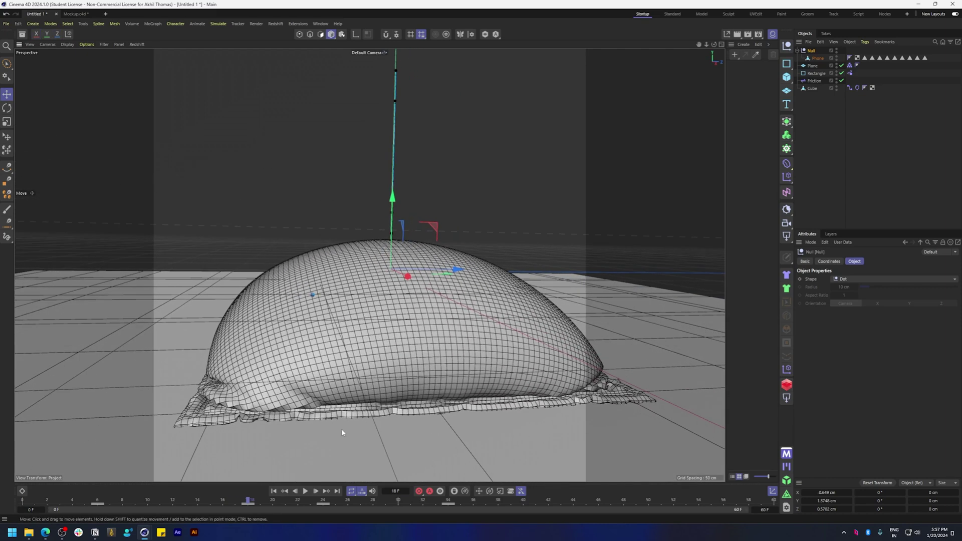
{"action": "left_click", "coordinate": [324, 501]}
{"action": "left_click_drag", "start_coordinate": [394, 173], "coordinate": [387, 233]}
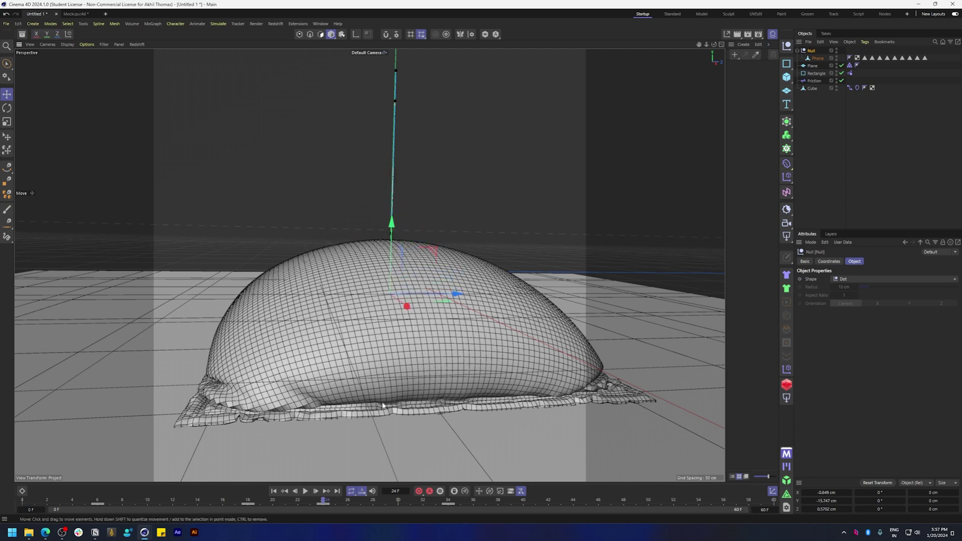
Isolate the null and its phone in the viewport so that the pillow and floor are hidden.
{"action": "left_click", "coordinate": [485, 35]}
{"action": "mouse_move", "coordinate": [278, 500]}
{"action": "left_mouse_down"}
{"action": "mouse_move", "coordinate": [133, 500]}
{"action": "mouse_move", "coordinate": [273, 493]}
{"action": "left_mouse_up"}
{"action": "left_click", "coordinate": [818, 58], "text": "ctrl"}
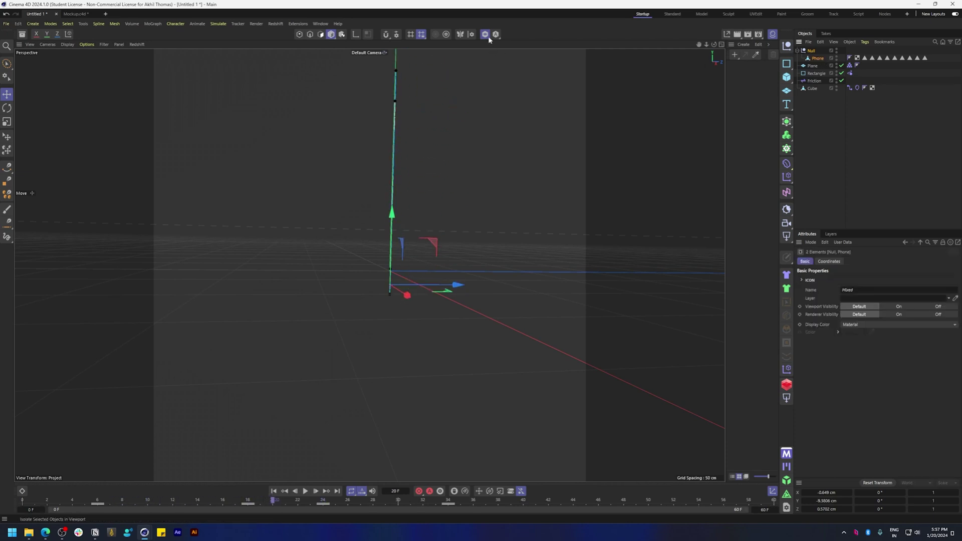
{"action": "left_click", "coordinate": [486, 35]}
{"action": "left_click", "coordinate": [486, 34]}
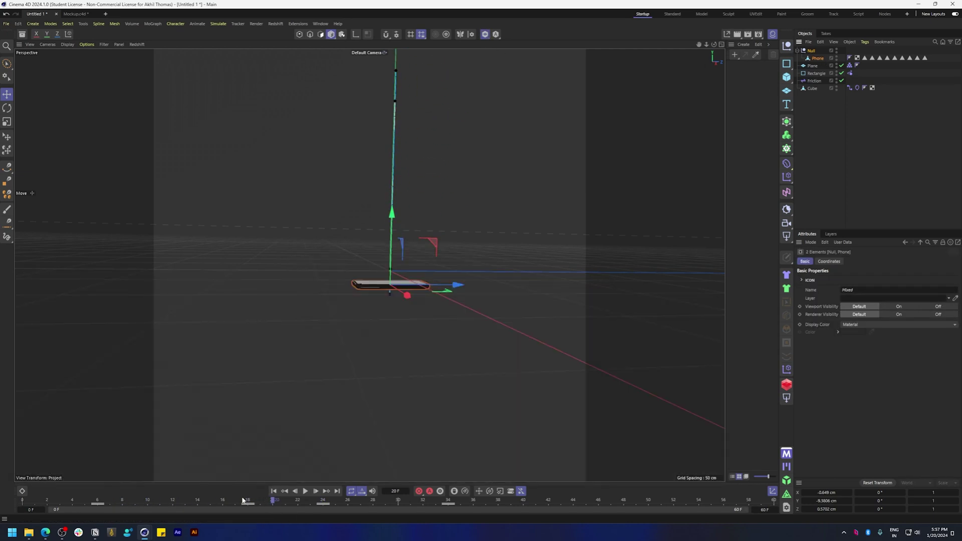
Rotate the null with the phone to a 180° bank on frame 18 and keyframe the rotation.
{"action": "left_click_drag", "start_coordinate": [242, 500], "coordinate": [3, 503]}
{"action": "left_click_drag", "start_coordinate": [118, 499], "coordinate": [51, 505]}
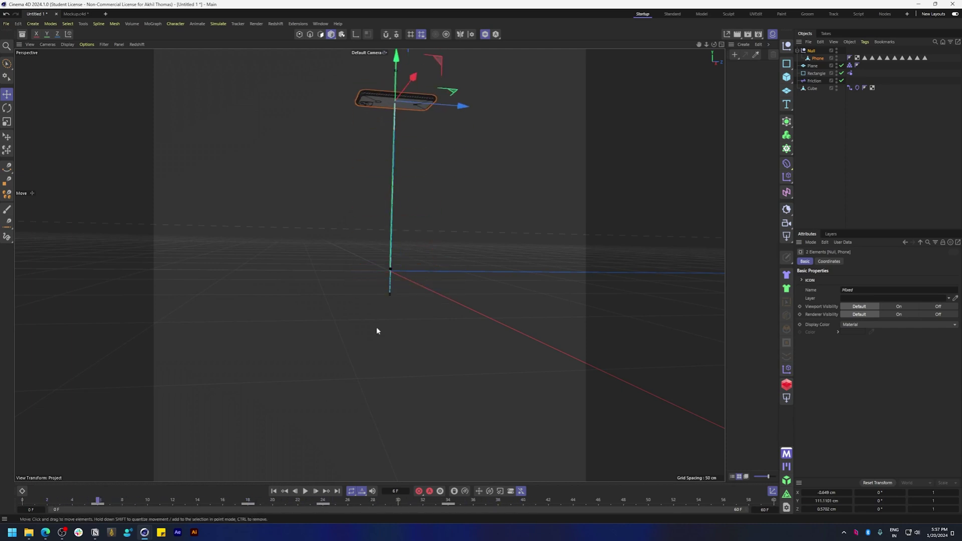
{"action": "left_click", "coordinate": [247, 501]}
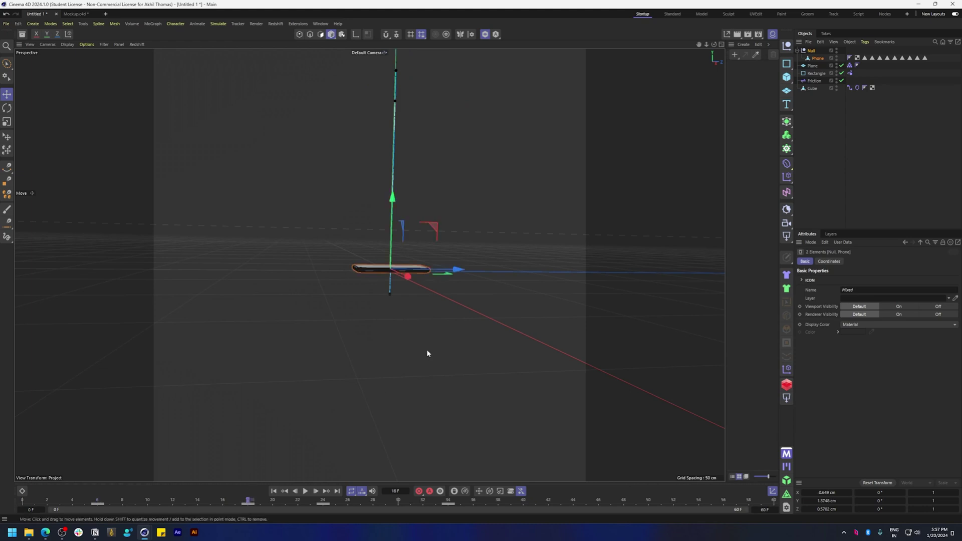
{"action": "key", "text": "r"}
{"action": "left_click_drag", "start_coordinate": [408, 271], "coordinate": [513, 299], "text": "alt"}
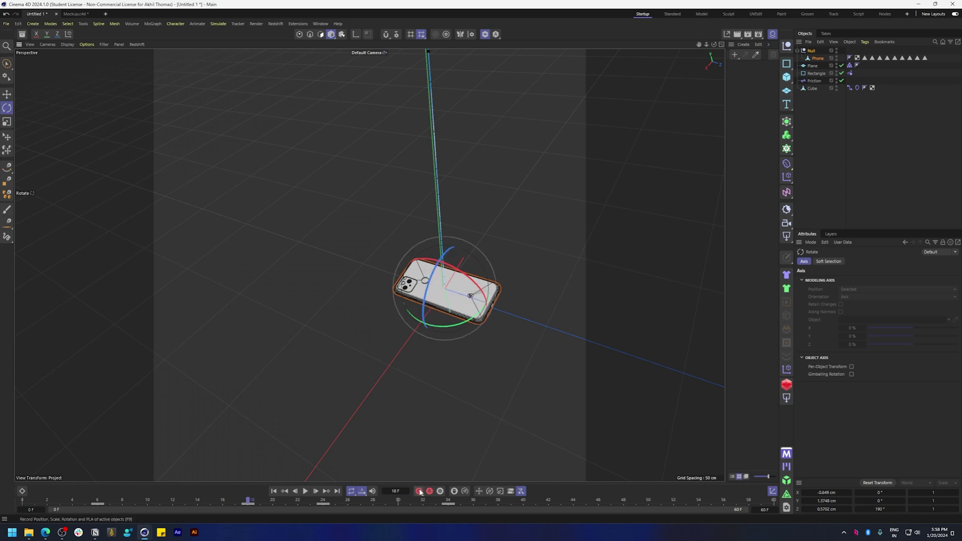
Delete the keyframe on frame 24 and replace it with a copy of the frame 18 keyframe.
{"action": "left_click", "coordinate": [324, 505]}
{"action": "key", "text": "Delete"}
{"action": "left_click", "coordinate": [326, 492]}
{"action": "left_click", "coordinate": [320, 500]}
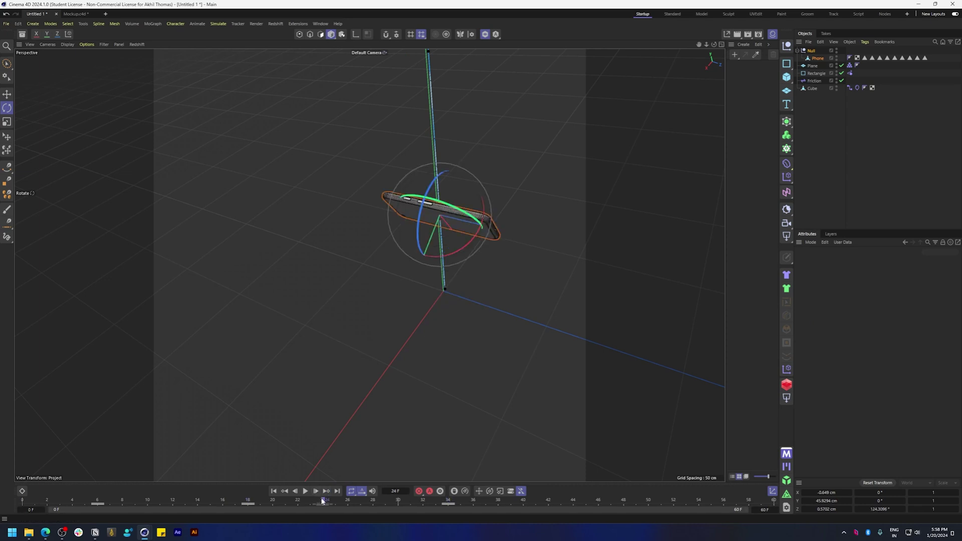
{"action": "left_click", "coordinate": [249, 504]}
{"action": "left_click_drag", "start_coordinate": [249, 504], "coordinate": [328, 504]}
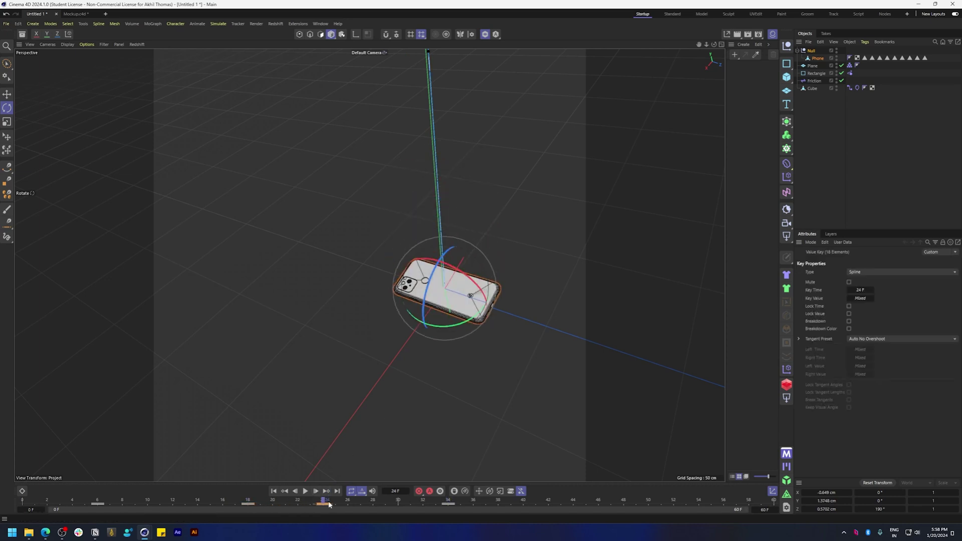
Keyframe the phone's null at about -6 cm in Y on frame 24 and about 9.7 cm on frame 18.
{"action": "key", "text": "e"}
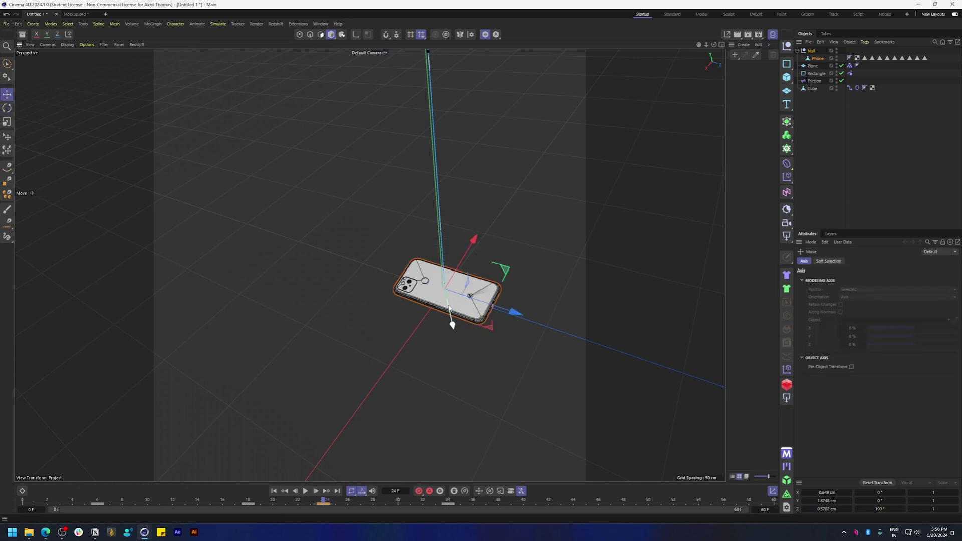
{"action": "left_click_drag", "start_coordinate": [451, 322], "coordinate": [453, 329]}
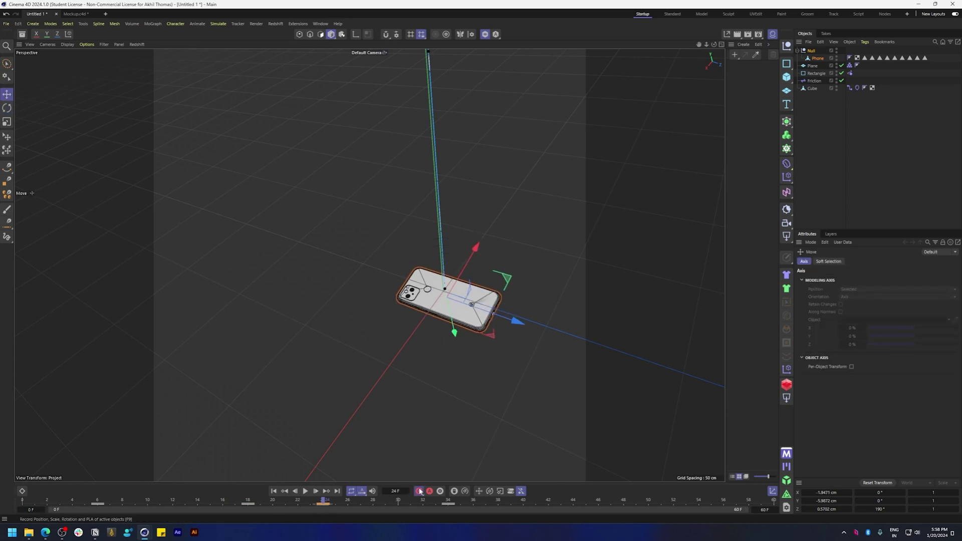
{"action": "left_click_drag", "start_coordinate": [311, 500], "coordinate": [245, 503]}
{"action": "left_click_drag", "start_coordinate": [452, 323], "coordinate": [452, 302]}
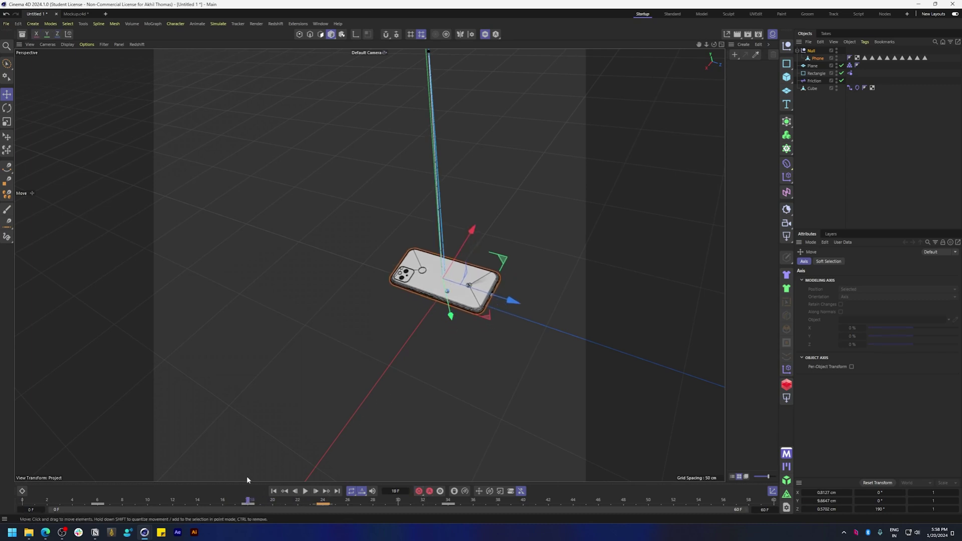
Set the null's bank rotation to 360° on frame 34 and keyframe it.
{"action": "left_click_drag", "start_coordinate": [244, 500], "coordinate": [448, 500]}
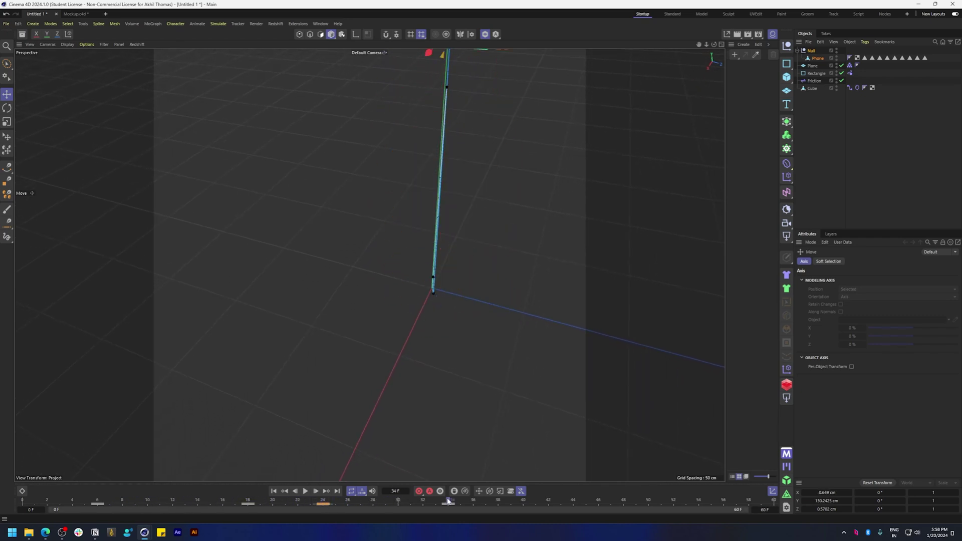
{"action": "left_click", "coordinate": [823, 59]}
{"action": "left_click", "coordinate": [813, 51]}
{"action": "key", "text": "s"}
{"action": "left_click", "coordinate": [831, 262]}
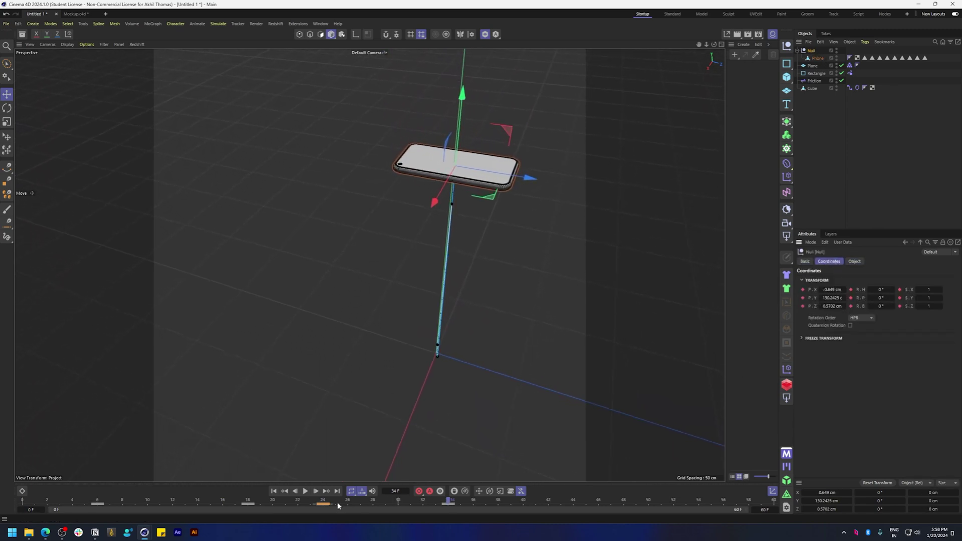
{"action": "left_click_drag", "start_coordinate": [337, 503], "coordinate": [248, 512]}
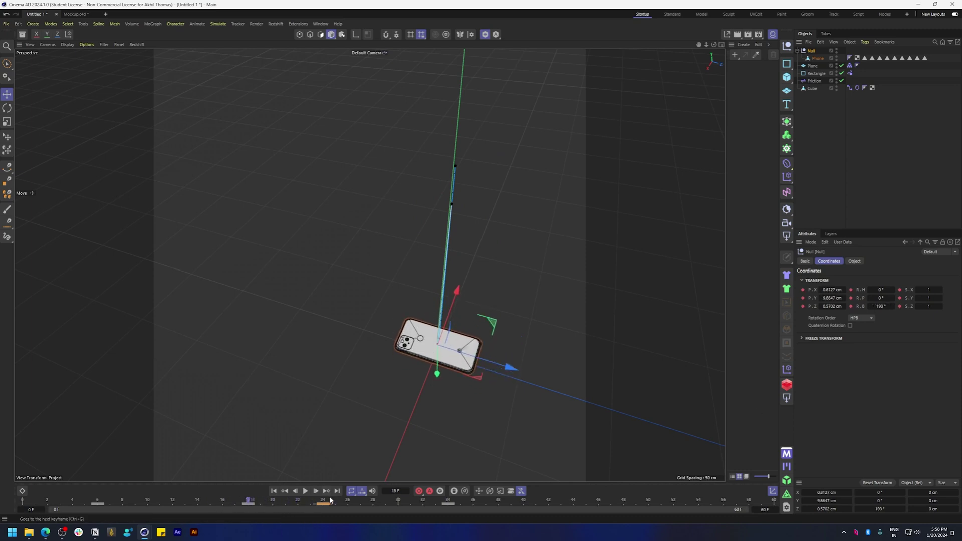
{"action": "left_click_drag", "start_coordinate": [330, 500], "coordinate": [448, 501]}
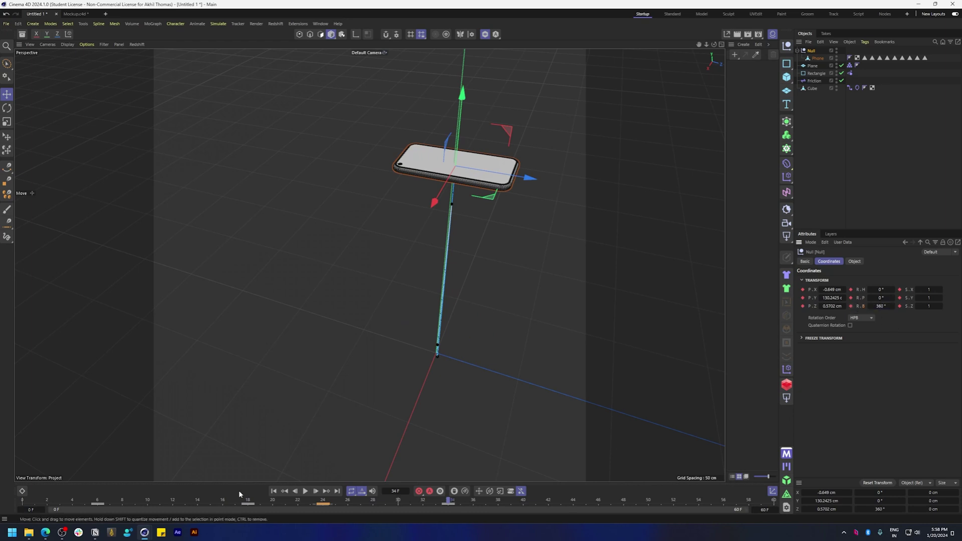
Show all objects again and play the simulation from the first frame.
{"action": "left_click_drag", "start_coordinate": [64, 500], "coordinate": [274, 501]}
{"action": "left_click", "coordinate": [485, 34]}
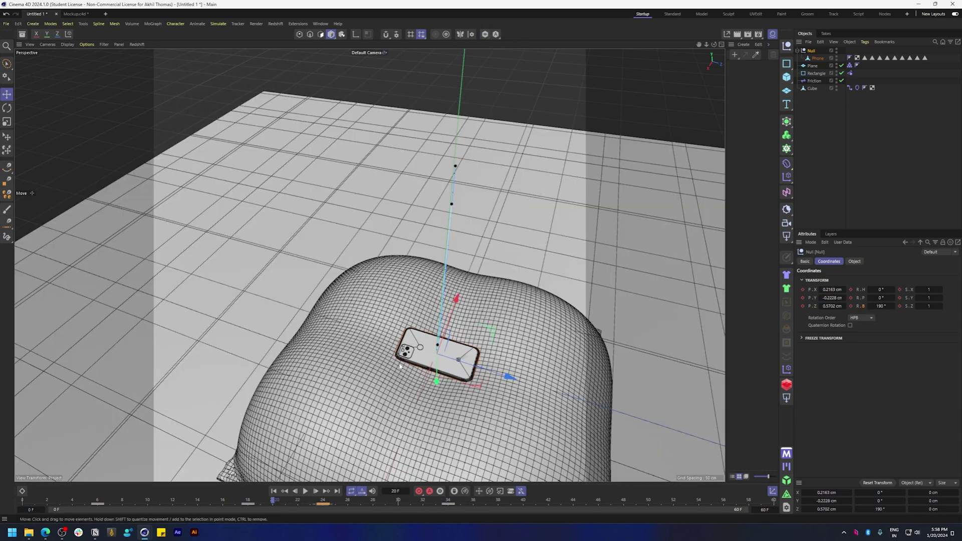
{"action": "left_click", "coordinate": [274, 492]}
{"action": "left_click", "coordinate": [306, 492]}
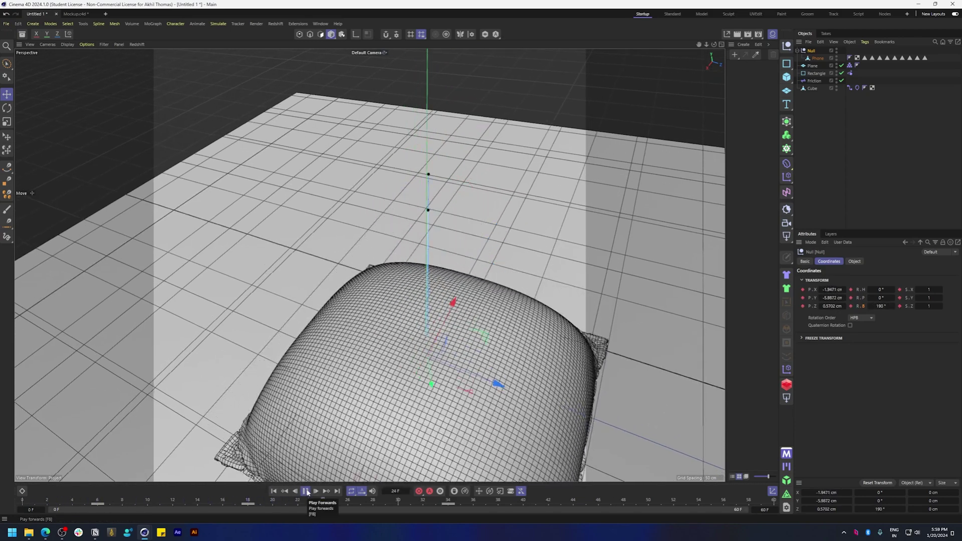
{"action": "left_click", "coordinate": [306, 491]}
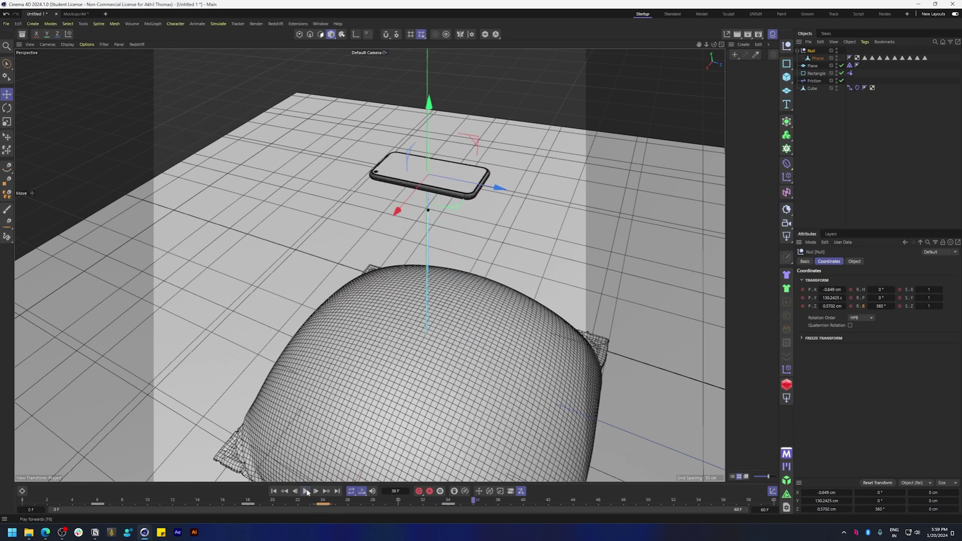
Add a Rigid Body tag to the phone object.
{"action": "right_click", "coordinate": [814, 58]}
{"action": "key", "text": "Escape"}
{"action": "key", "text": "shift+f"}
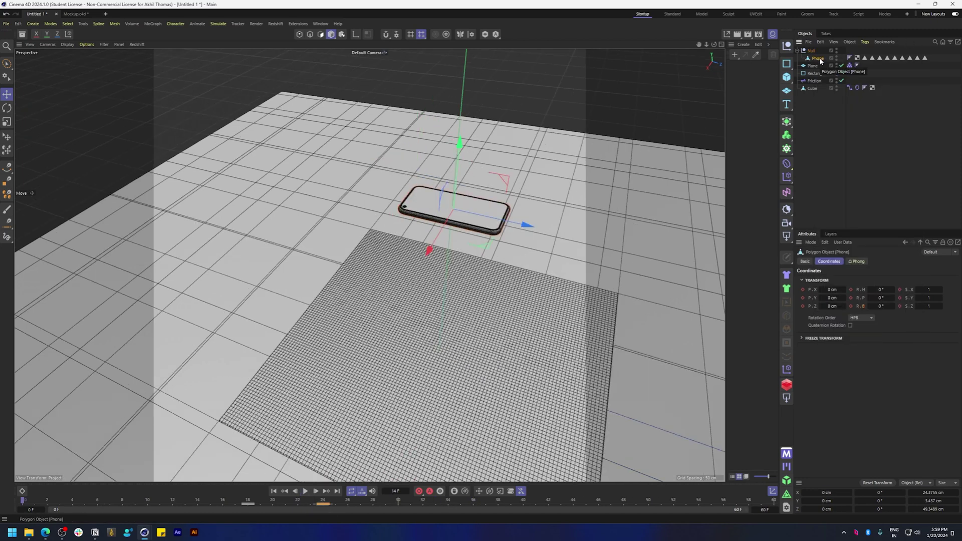
{"action": "key", "text": "shift+c"}
{"action": "type", "text": "rig"}
{"action": "key", "text": "Return"}
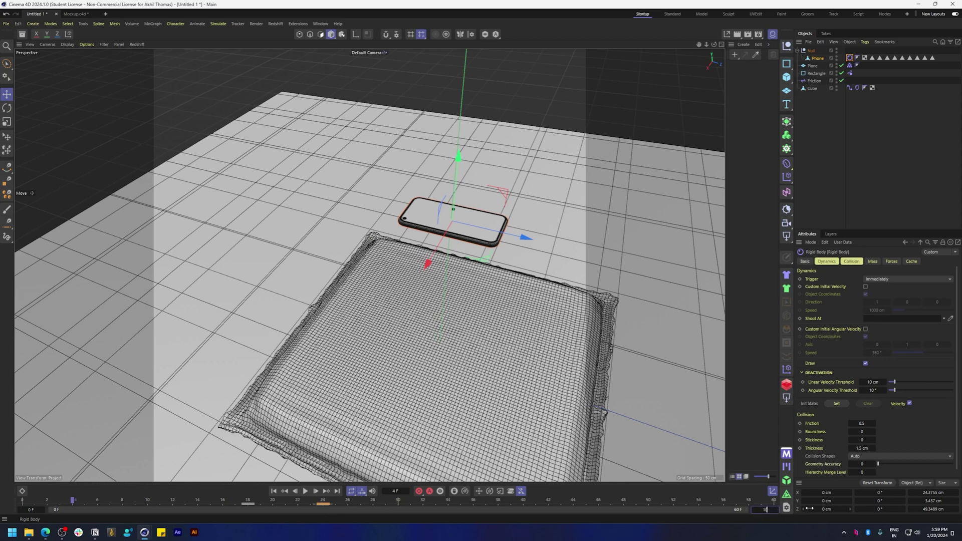
Extend the end of the animation to frame 100 and scrub to frame 24.
{"action": "type", "text": "0"}
{"action": "key", "text": "Return"}
{"action": "scroll", "coordinate": [738, 494], "scroll_direction": "down", "scroll_amount": 2}
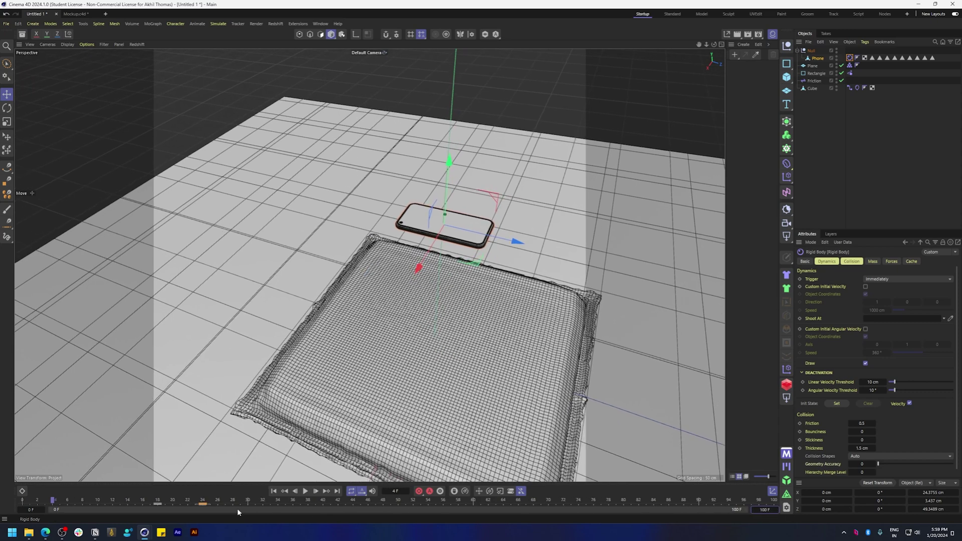
{"action": "left_click_drag", "start_coordinate": [181, 499], "coordinate": [202, 499]}
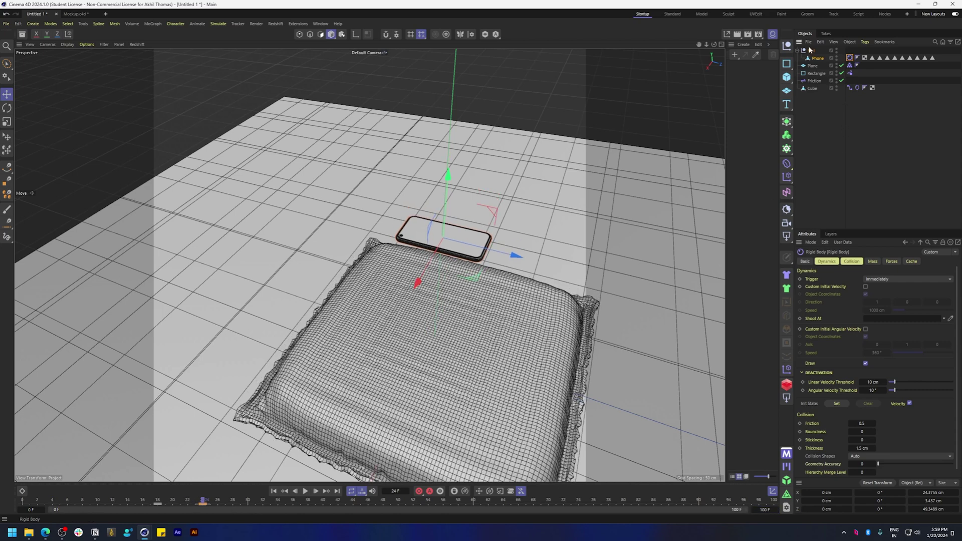
Set the Follow Position force of the phone's Rigid Body tag to 2 and play the simulation.
{"action": "left_click", "coordinate": [810, 50]}
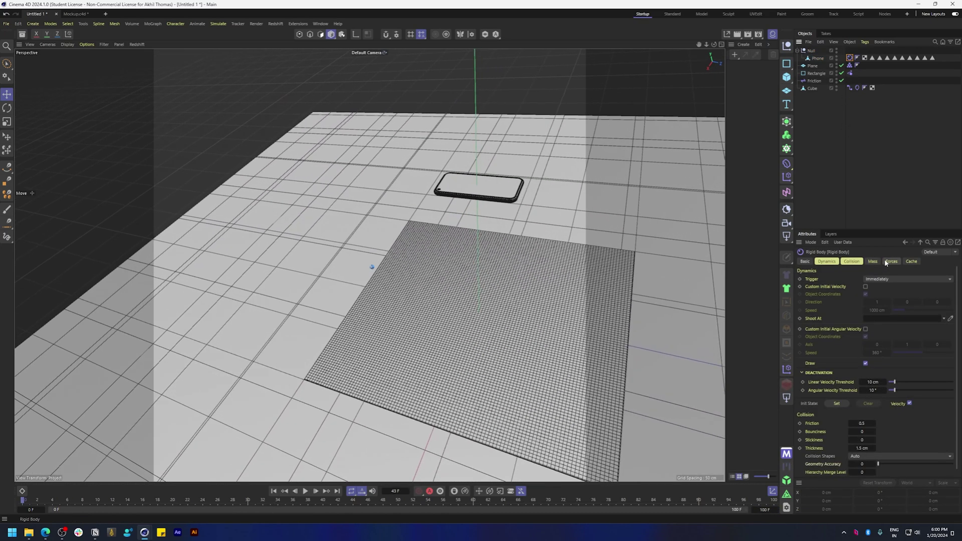
{"action": "left_click", "coordinate": [890, 261]}
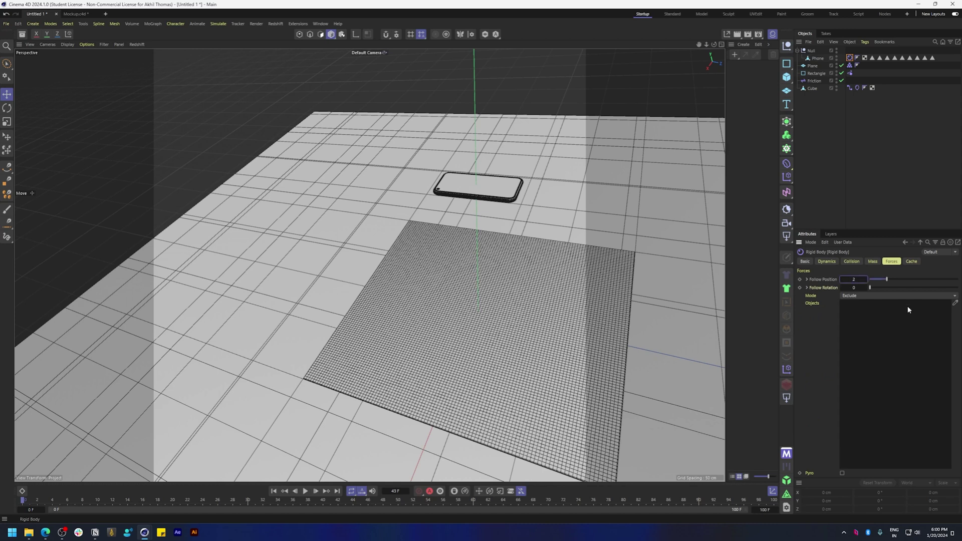
{"action": "left_click", "coordinate": [811, 50]}
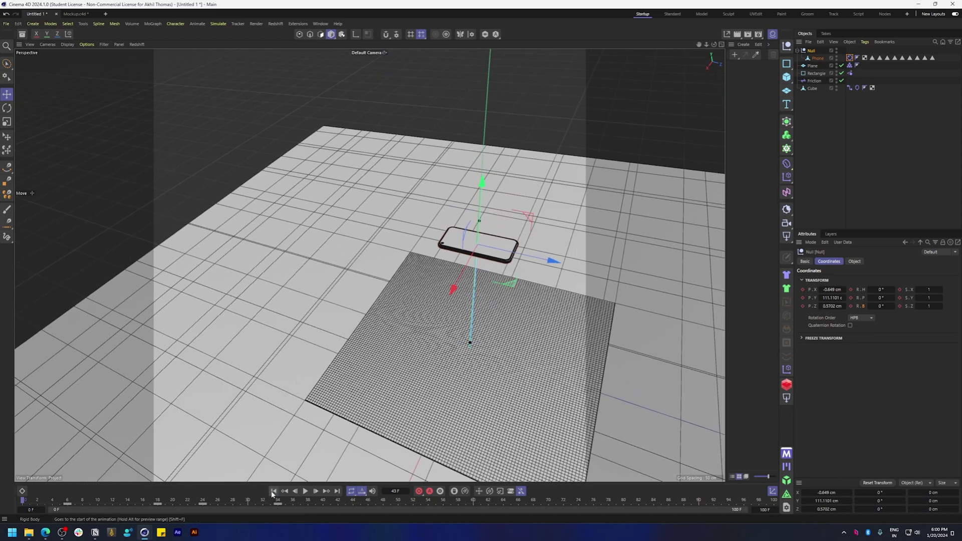
{"action": "left_click", "coordinate": [305, 492]}
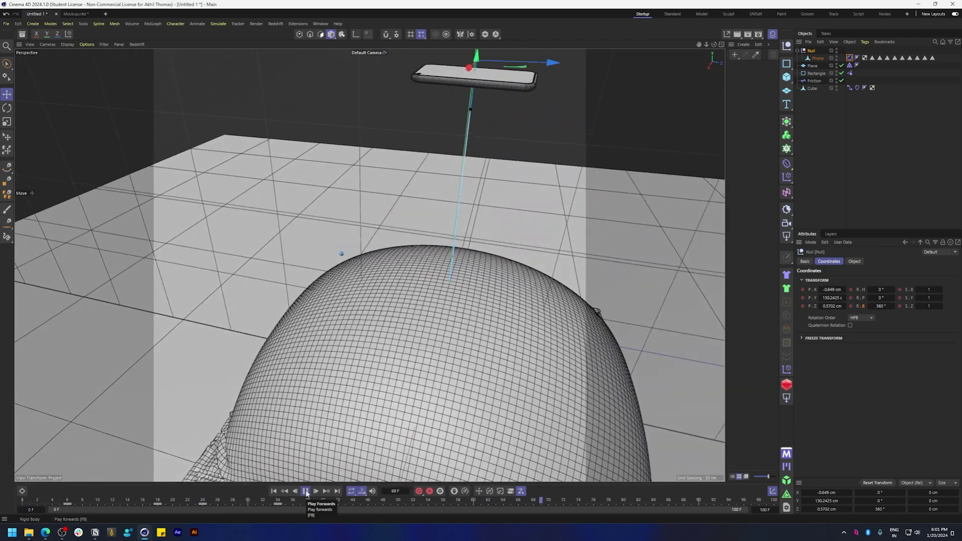
Set the Follow Position force of the phone's Rigid Body tag to 10 and check the playback.
{"action": "left_click", "coordinate": [850, 58]}
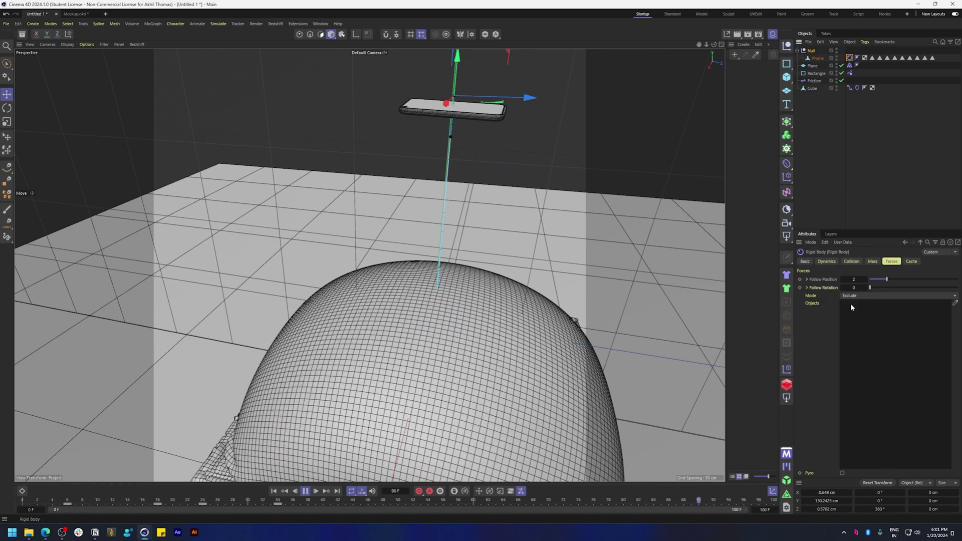
{"action": "double_click", "coordinate": [855, 282]}
{"action": "type", "text": "10"}
{"action": "key", "text": "Return"}
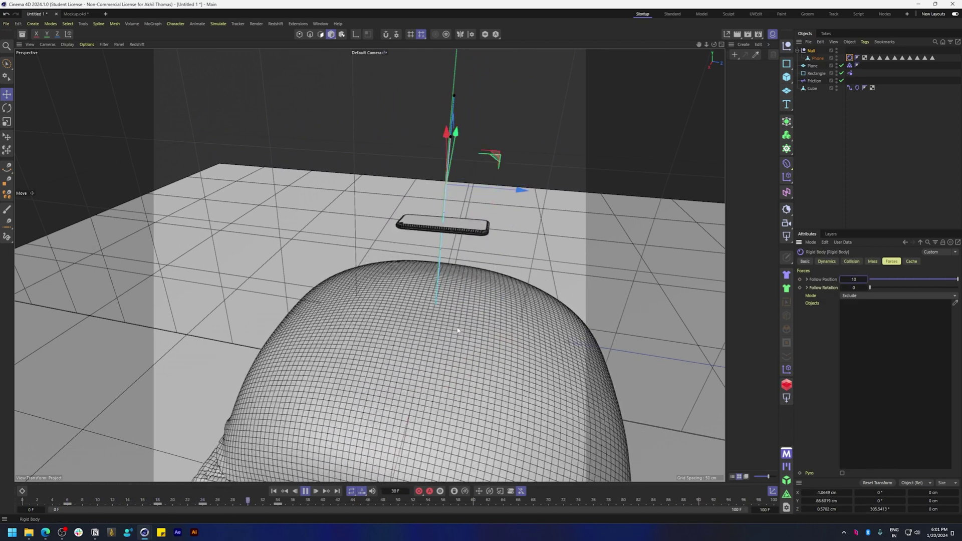
{"action": "left_click_drag", "start_coordinate": [429, 360], "coordinate": [290, 479], "text": "alt"}
{"action": "left_click", "coordinate": [305, 491]}
Move the null's later keyframes to frames 20, 28 and 38 and return to the start of the animation.
{"action": "left_click_drag", "start_coordinate": [353, 463], "coordinate": [267, 507], "text": "alt"}
{"action": "left_click_drag", "start_coordinate": [174, 506], "coordinate": [225, 505]}
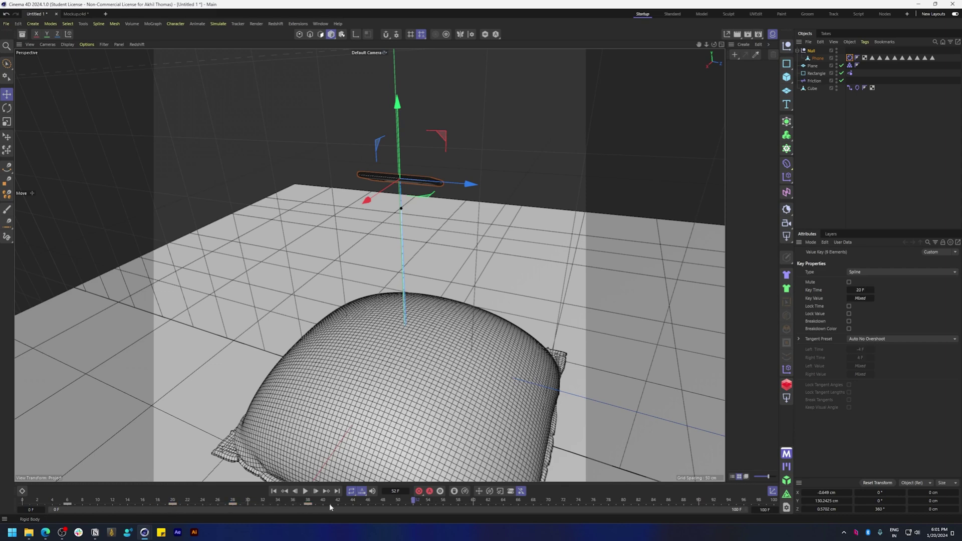
{"action": "left_click", "coordinate": [274, 491]}
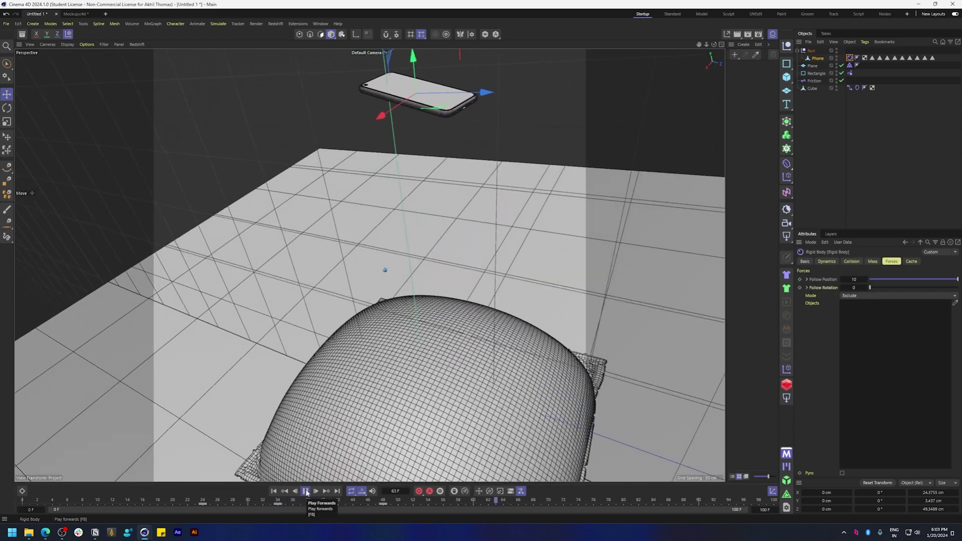
Set the Follow Rotation force of the phone's Rigid Body tag to 8 and play the simulation from the start.
{"action": "left_click", "coordinate": [306, 491]}
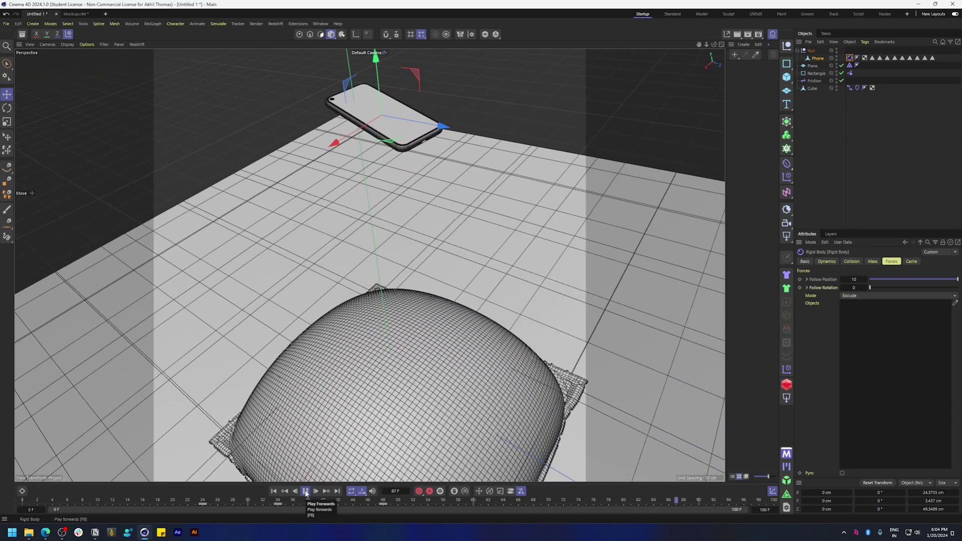
{"action": "left_click", "coordinate": [280, 492]}
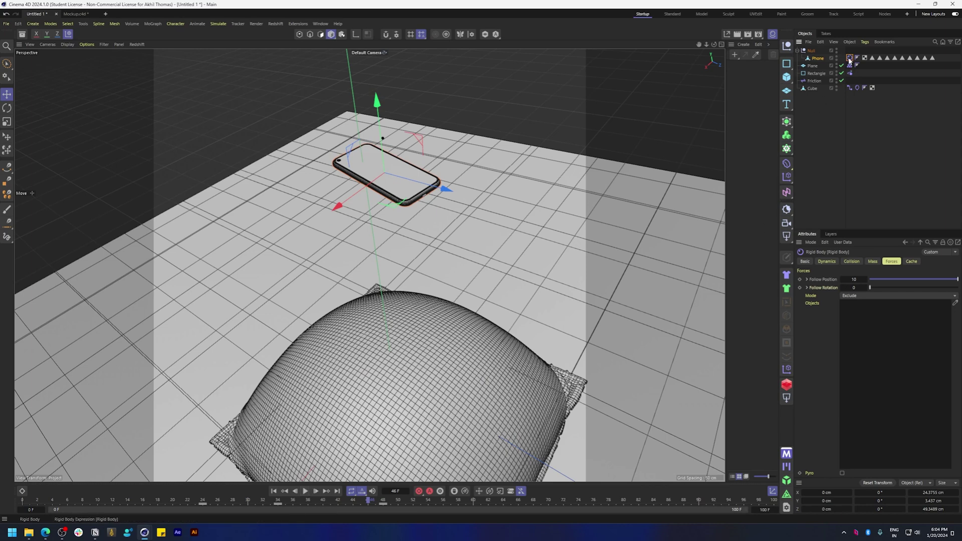
{"action": "left_click_drag", "start_coordinate": [845, 288], "coordinate": [865, 288]}
{"action": "type", "text": "8"}
{"action": "key", "text": "Return"}
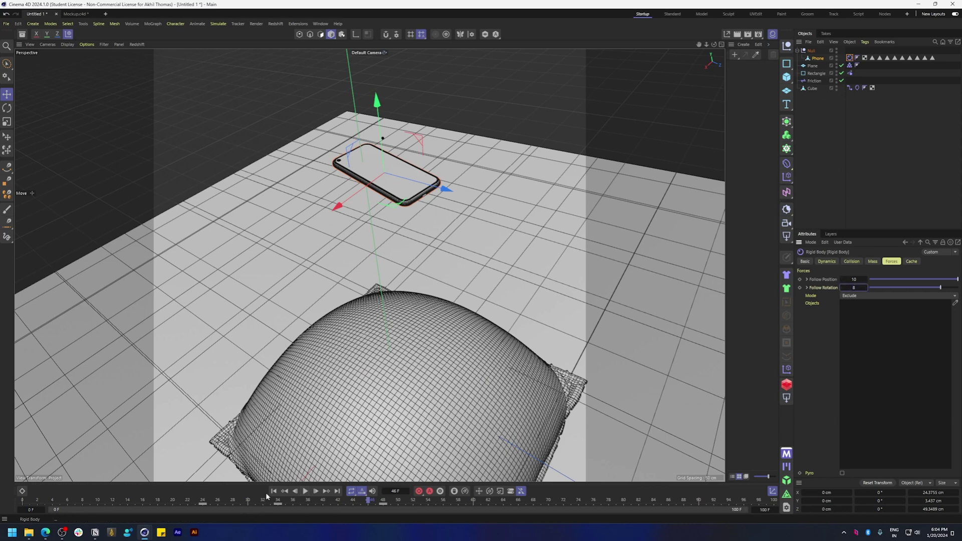
{"action": "left_click", "coordinate": [274, 491]}
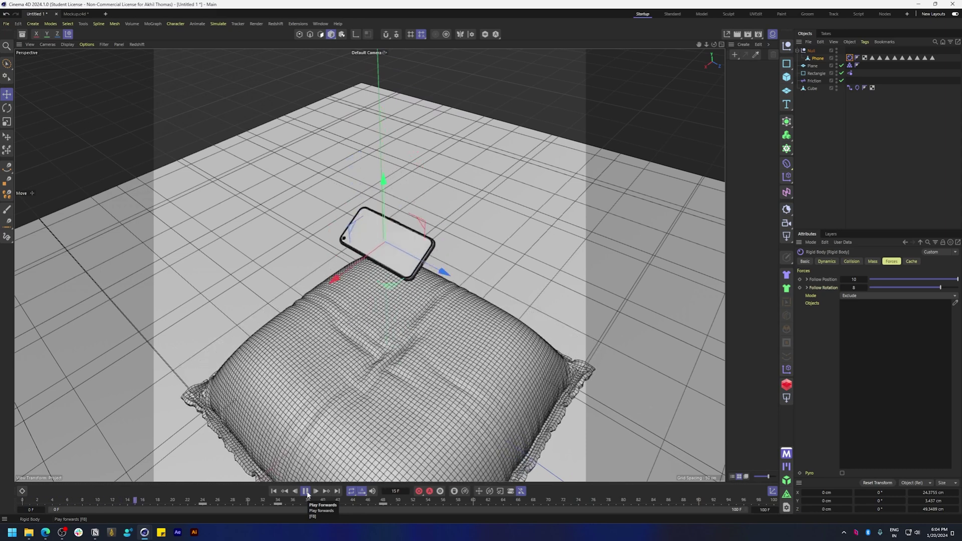
{"action": "left_click", "coordinate": [306, 492]}
Move the null's last keyframe to frame 43 and play the simulation to check the lift-off timing.
{"action": "left_click_drag", "start_coordinate": [384, 505], "coordinate": [345, 505]}
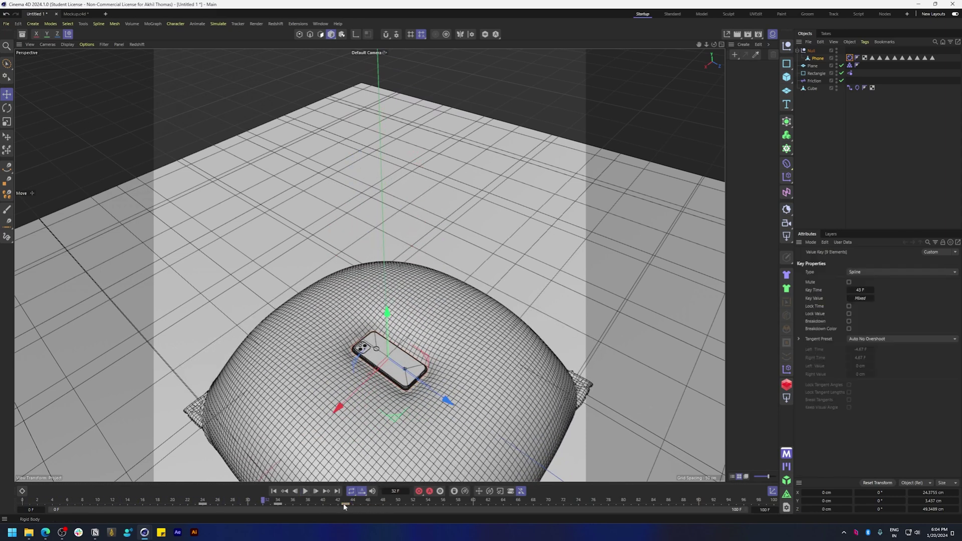
{"action": "left_click", "coordinate": [306, 491]}
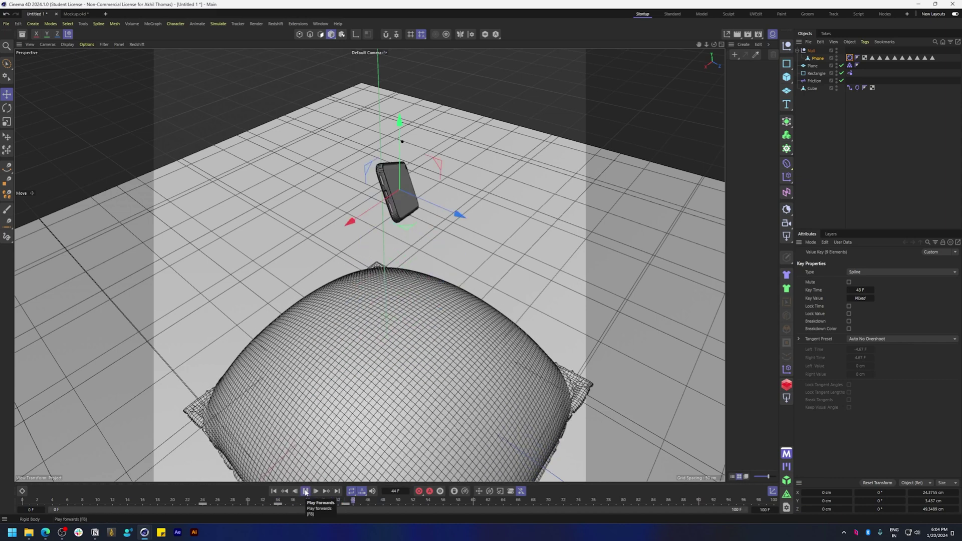
{"action": "left_click", "coordinate": [305, 491]}
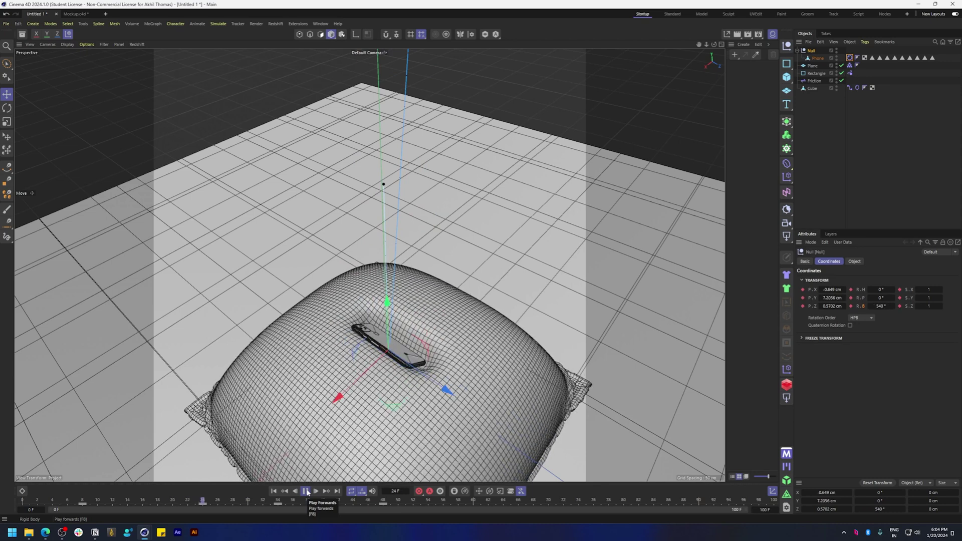
{"action": "left_click", "coordinate": [306, 491]}
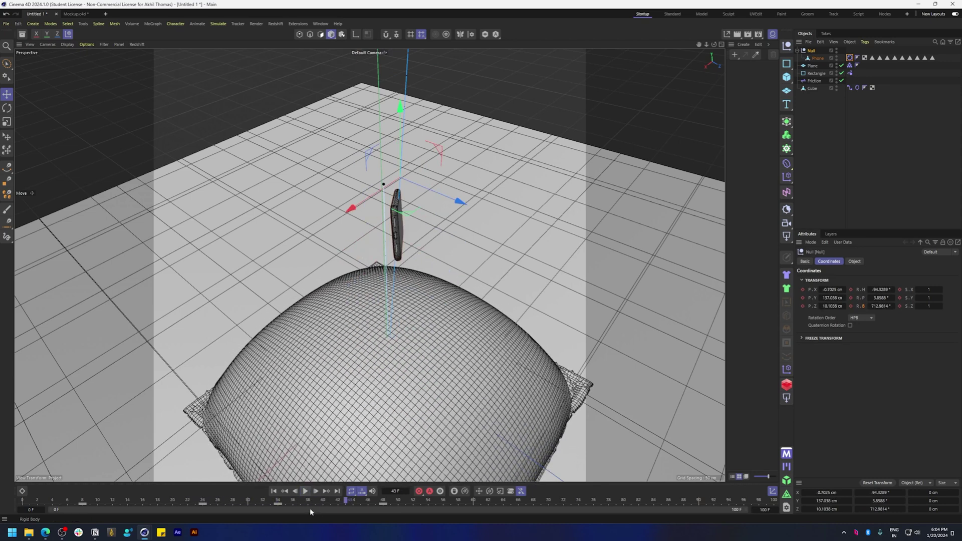
{"action": "left_click_drag", "start_coordinate": [380, 504], "coordinate": [344, 505]}
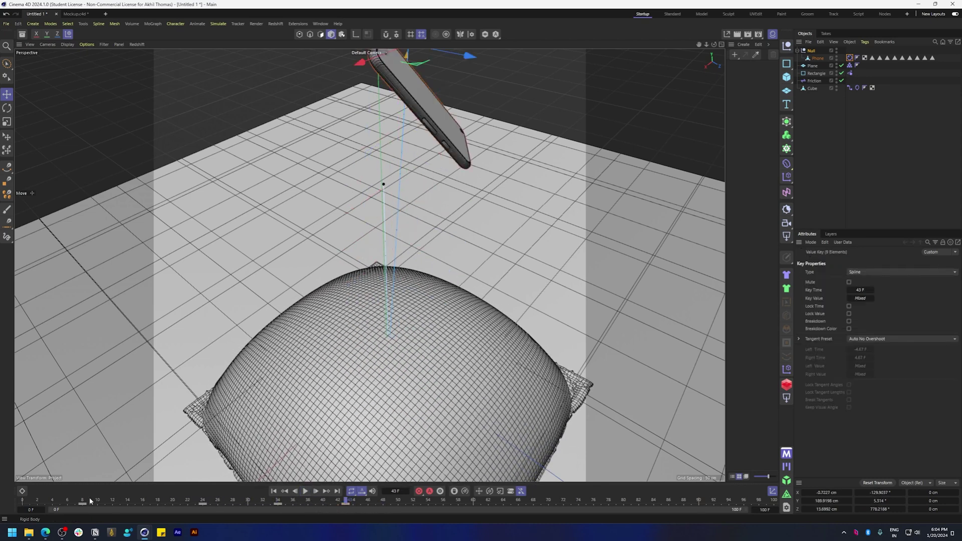
Lower the null's Y position to -18.1818 cm at frame 34 and replay the simulation from the start.
{"action": "left_click", "coordinate": [205, 501]}
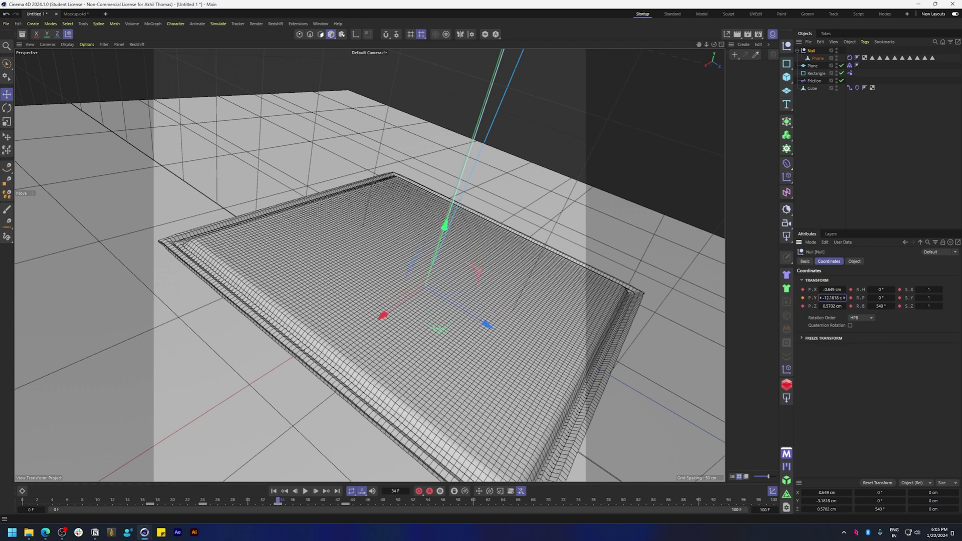
{"action": "left_click_drag", "start_coordinate": [832, 297], "coordinate": [830, 298]}
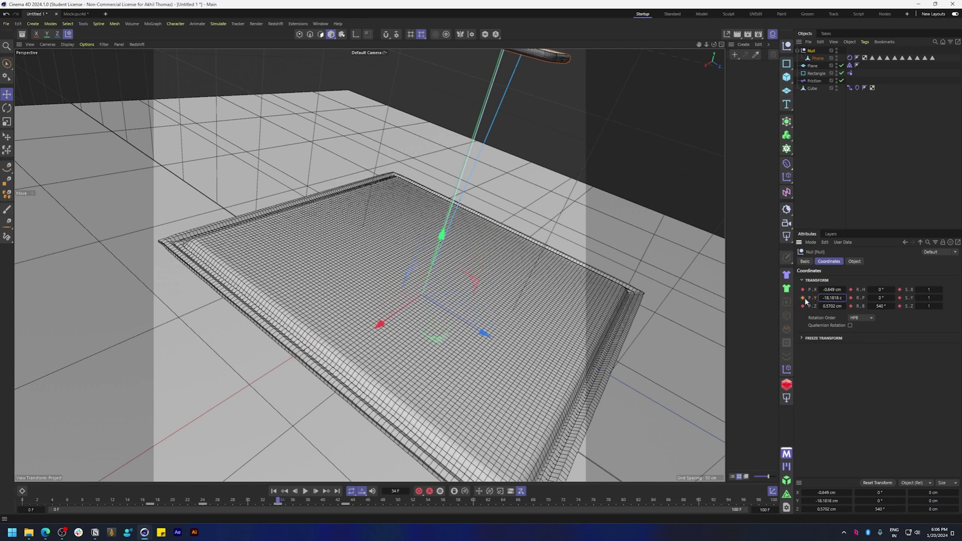
{"action": "left_click_drag", "start_coordinate": [379, 399], "coordinate": [341, 437], "text": "alt"}
{"action": "left_click", "coordinate": [275, 492]}
{"action": "left_click", "coordinate": [274, 492]}
{"action": "left_click", "coordinate": [305, 492]}
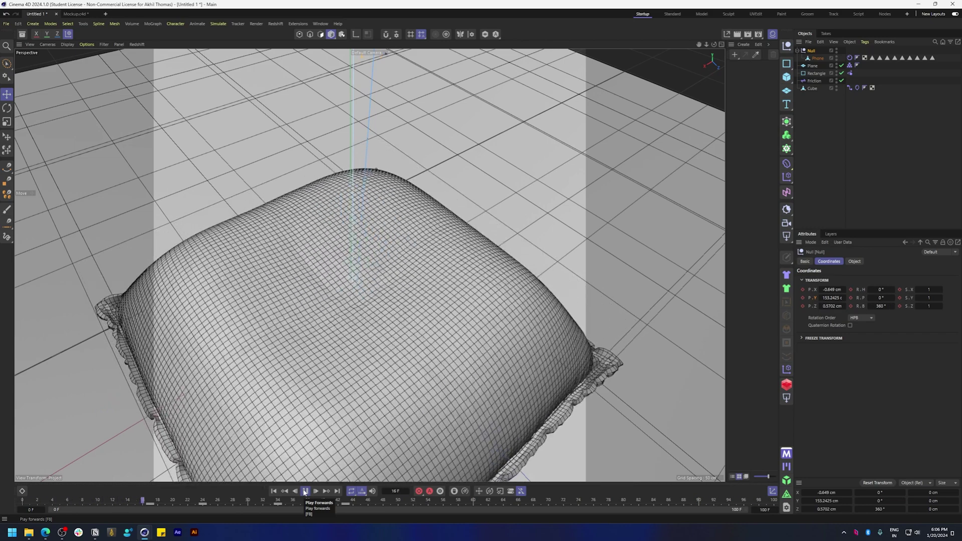
{"action": "left_click", "coordinate": [304, 491]}
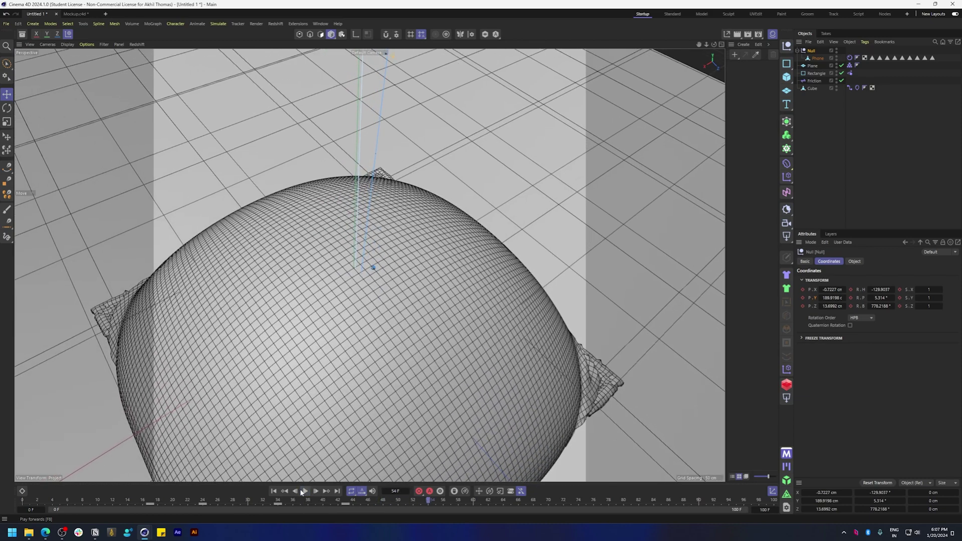
Cache the simulation of the whole scene from the cache settings of the pillow's Cloth tag.
{"action": "left_click", "coordinate": [809, 104]}
{"action": "left_click", "coordinate": [849, 58]}
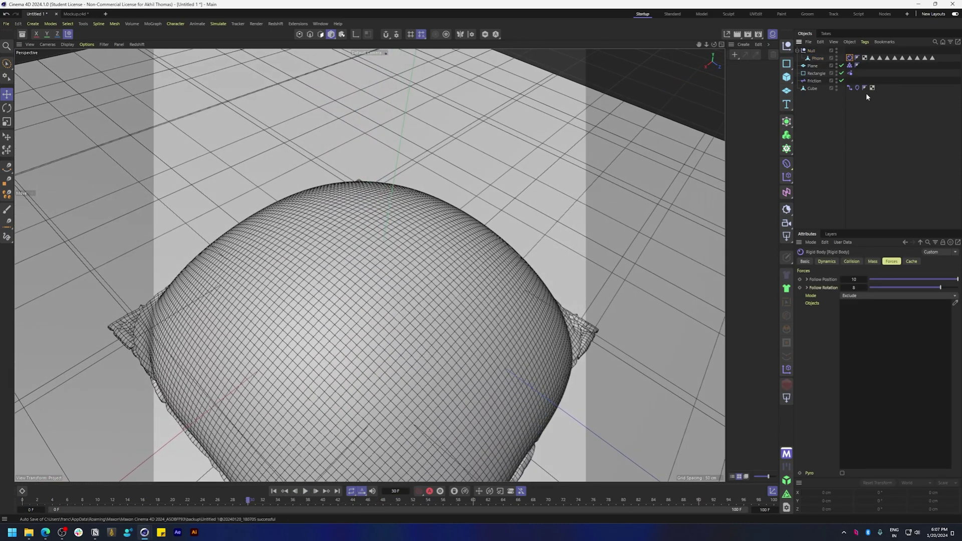
{"action": "left_click", "coordinate": [911, 262]}
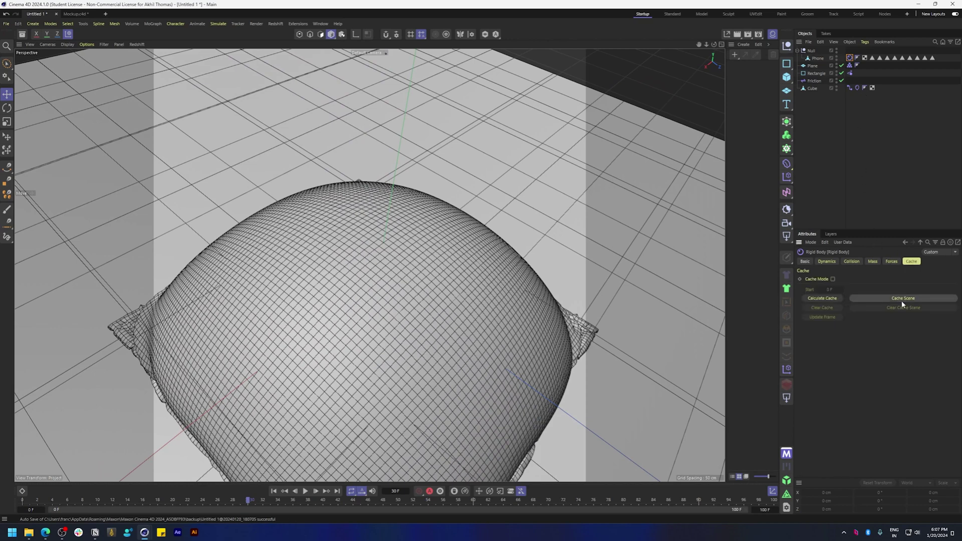
{"action": "left_click", "coordinate": [857, 88]}
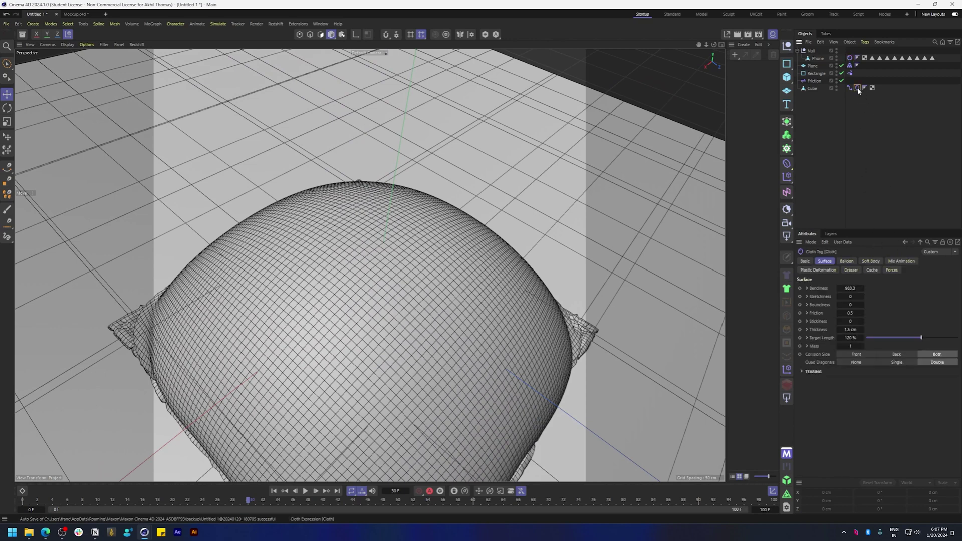
{"action": "left_click", "coordinate": [872, 270]}
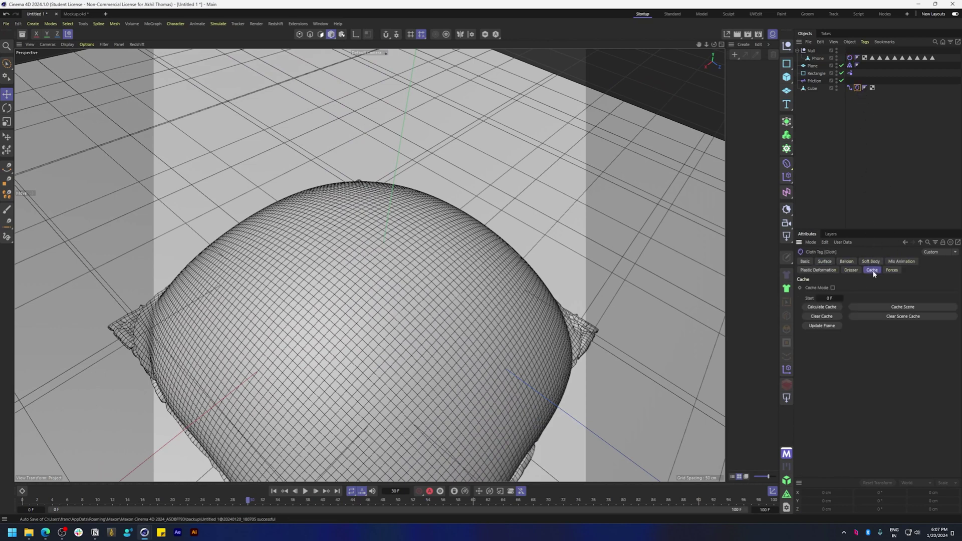
{"action": "left_click", "coordinate": [903, 307]}
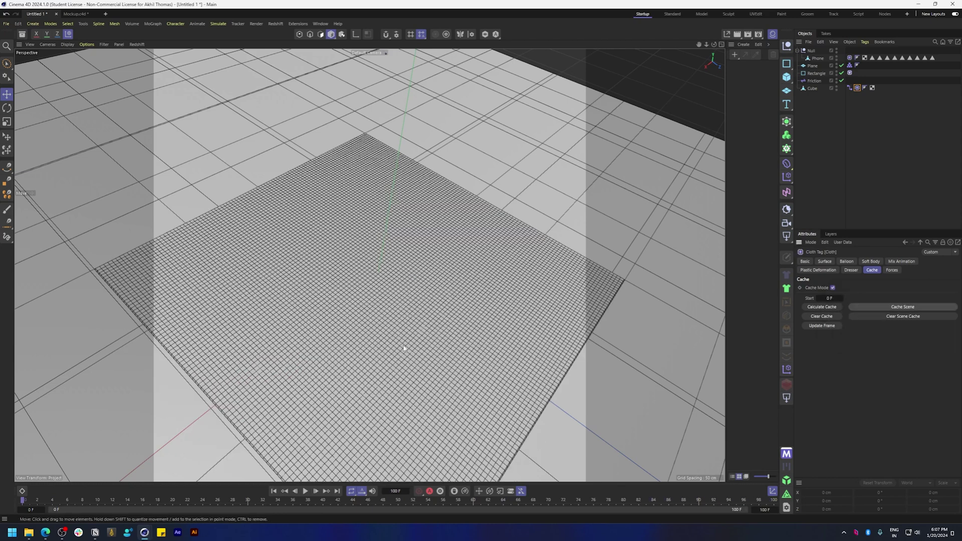
Scrub the cached simulation to frame 32 and examine how the phone meets the pillow surface.
{"action": "left_click_drag", "start_coordinate": [356, 501], "coordinate": [260, 503]}
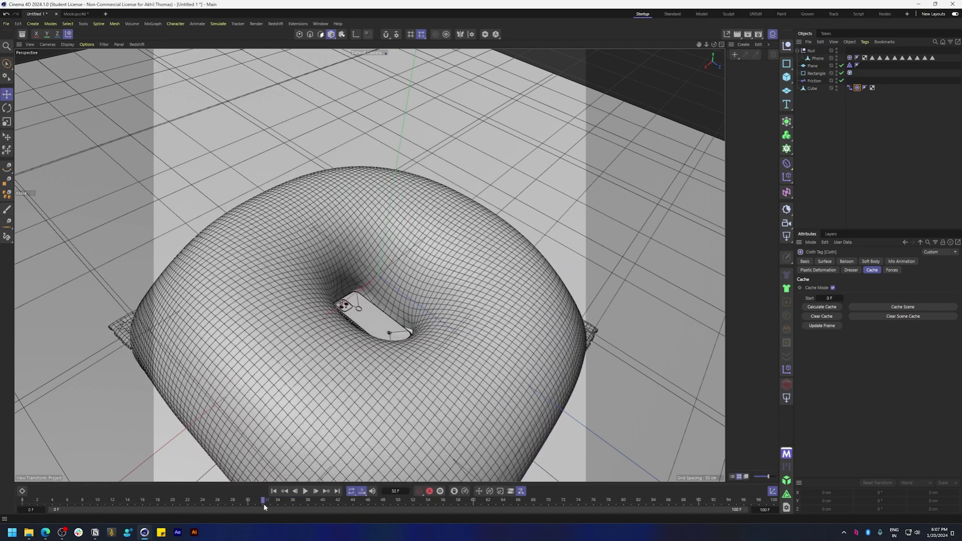
{"action": "scroll", "coordinate": [365, 306], "scroll_direction": "up", "scroll_amount": 10}
{"action": "scroll", "coordinate": [365, 307], "scroll_direction": "up", "scroll_amount": 8}
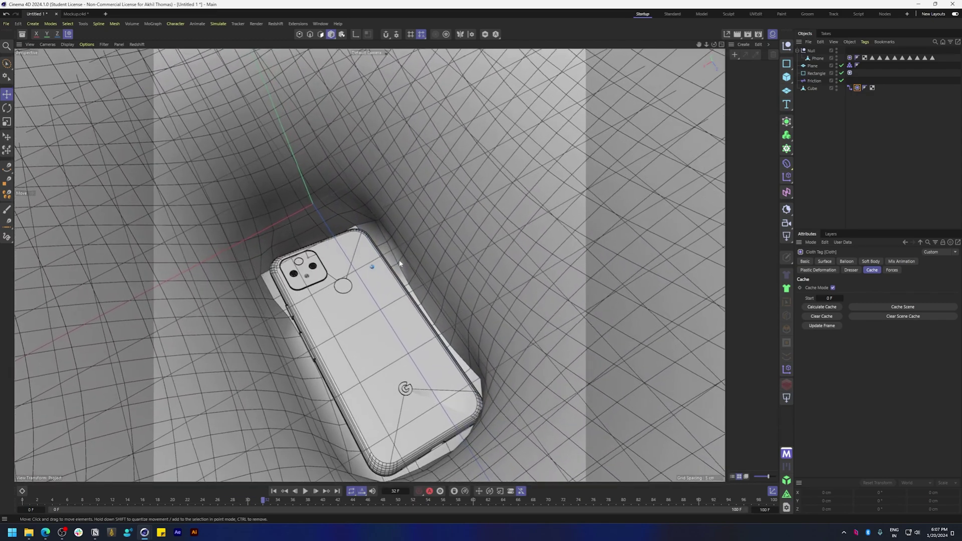
Add a Subdivision Surface as the parent of the pillow's Cube object and check the smoothed mesh around the phone.
{"action": "left_click", "coordinate": [818, 59]}
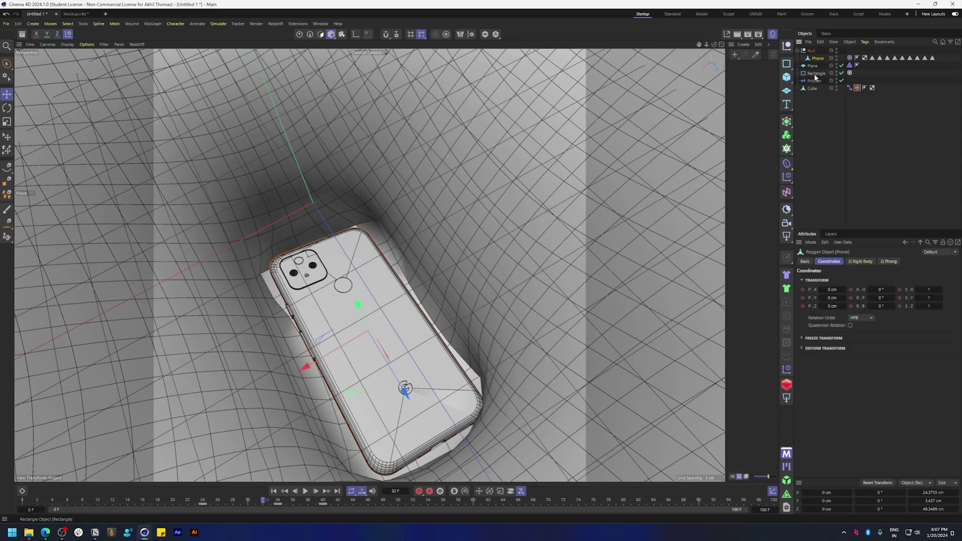
{"action": "left_click", "coordinate": [812, 89]}
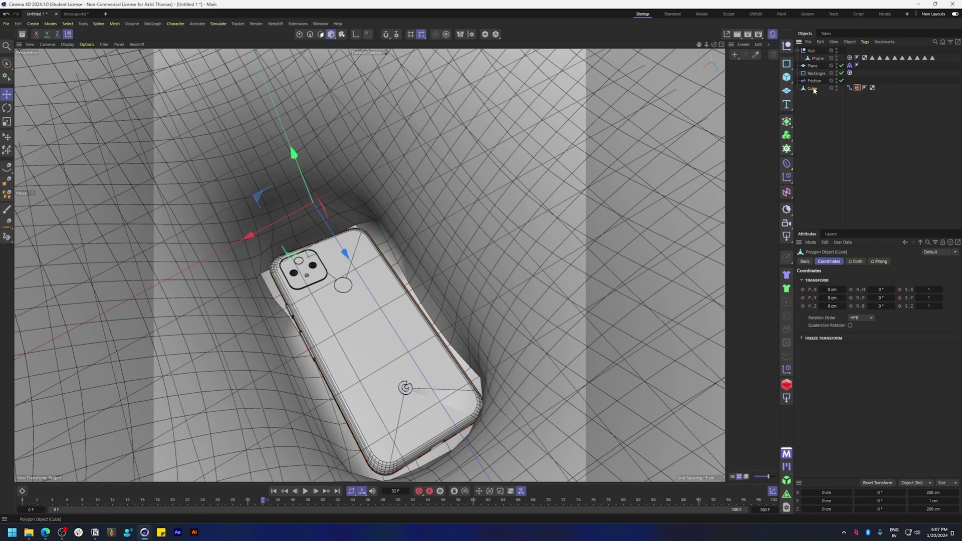
{"action": "left_click", "coordinate": [787, 121]}
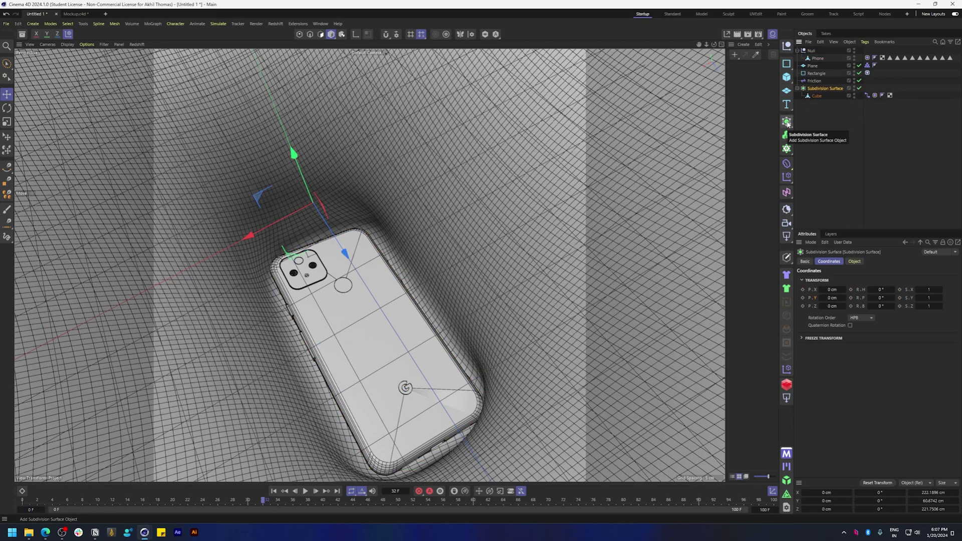
{"action": "left_click_drag", "start_coordinate": [320, 330], "coordinate": [388, 327], "text": "alt"}
{"action": "scroll", "coordinate": [367, 343], "scroll_direction": "down", "scroll_amount": 4}
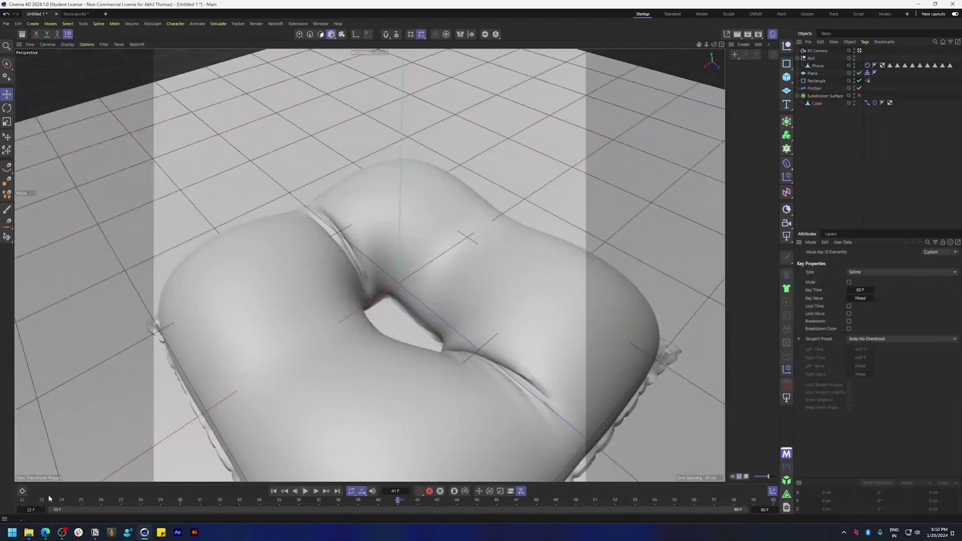
Set the start of the animation to frame 0 and play the simulation from the beginning.
{"action": "left_click", "coordinate": [23, 501]}
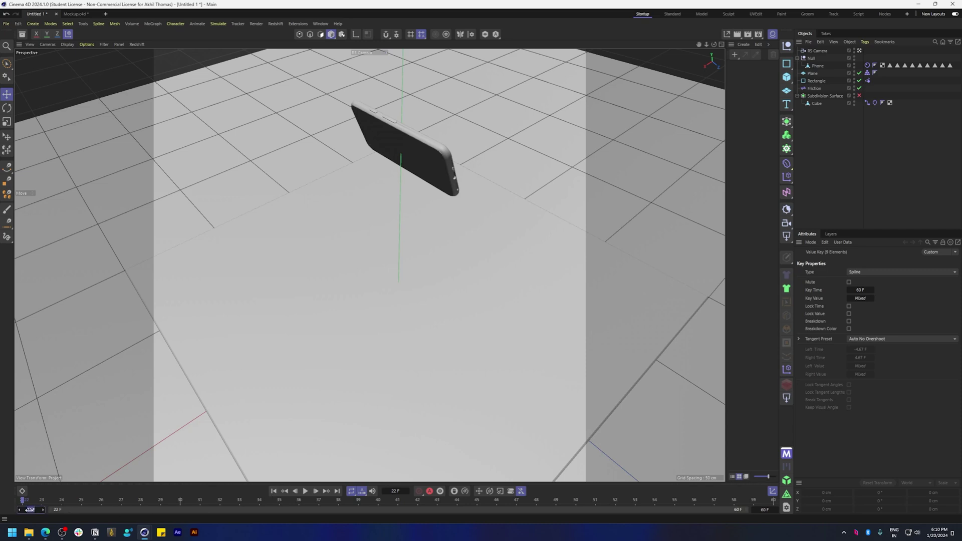
{"action": "left_click", "coordinate": [275, 492]}
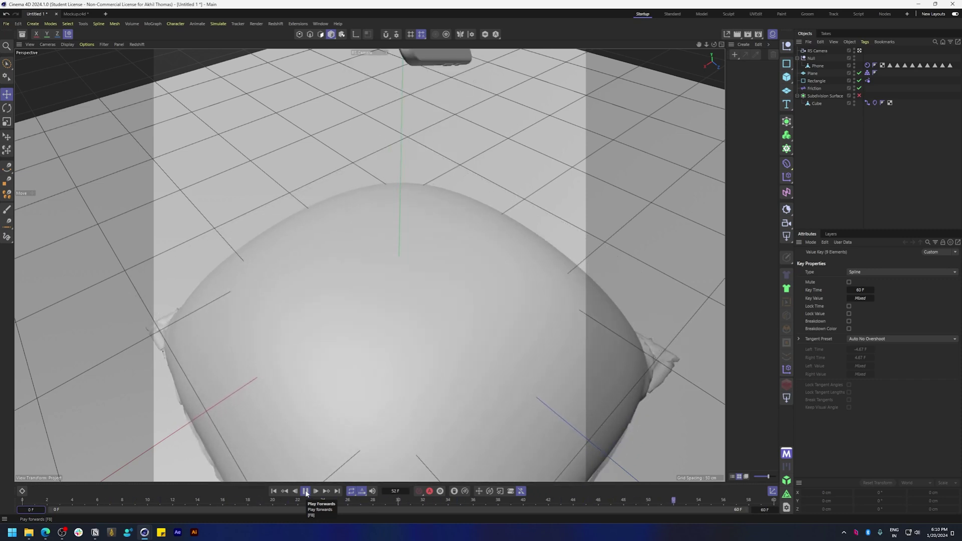
{"action": "left_click", "coordinate": [306, 491]}
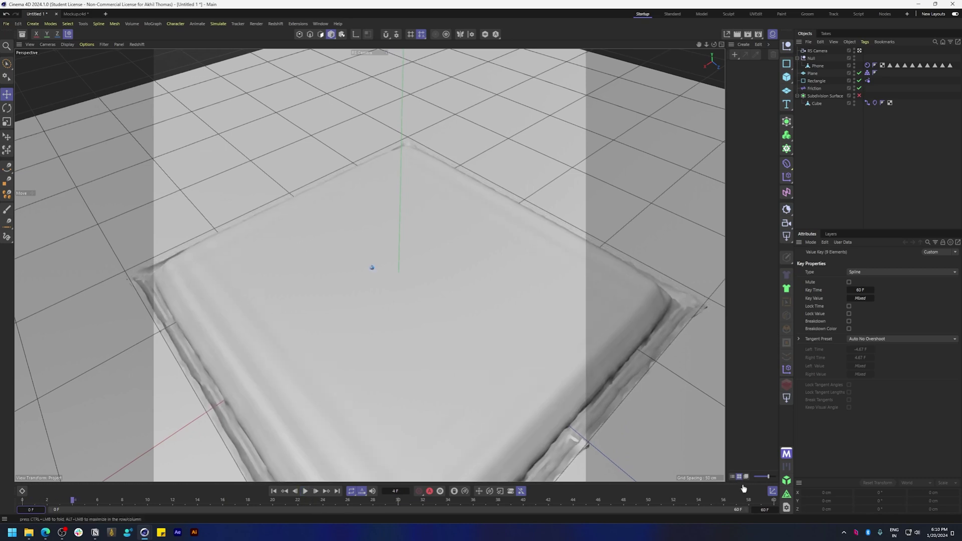
Extend the end of the animation to frame 90 and replay the simulation up to the phone's impact.
{"action": "mouse_move", "coordinate": [476, 434]}
{"action": "left_mouse_down", "text": "alt"}
{"action": "mouse_move", "coordinate": [501, 412]}
{"action": "mouse_move", "coordinate": [505, 420]}
{"action": "left_mouse_up", "text": "alt"}
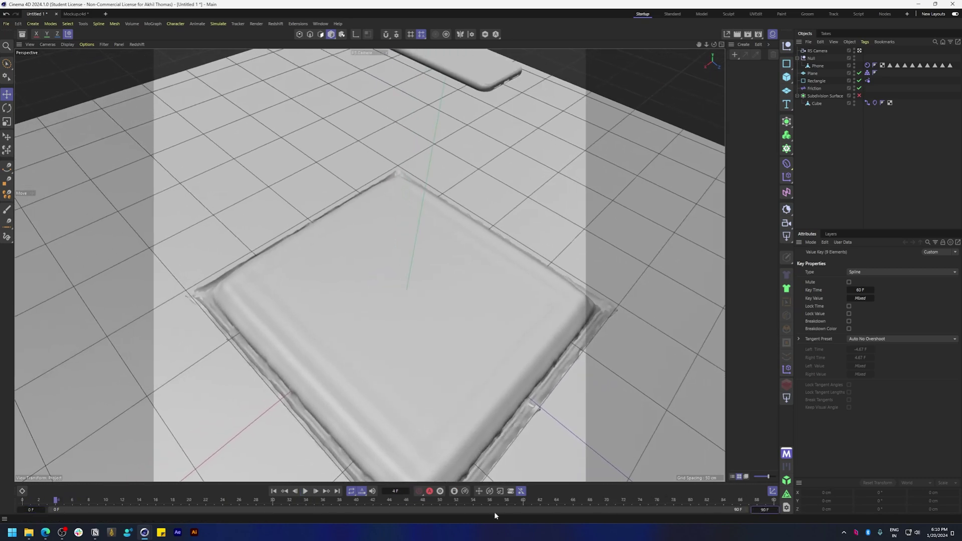
{"action": "left_click", "coordinate": [274, 491]}
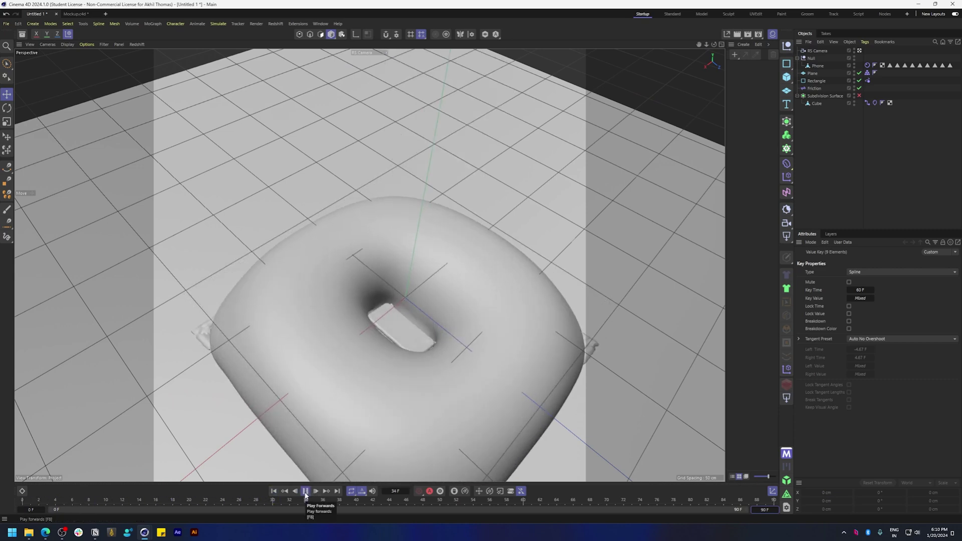
{"action": "left_click", "coordinate": [305, 492]}
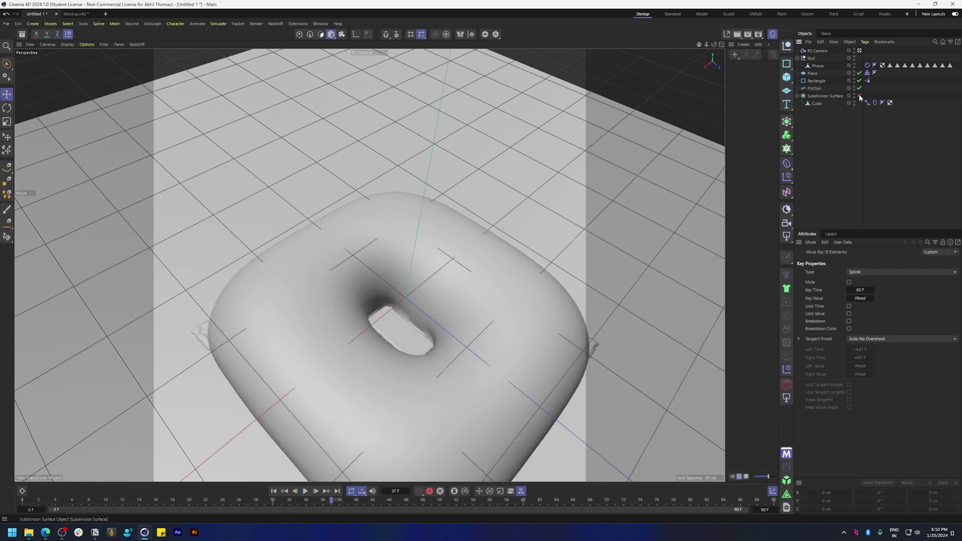
Review the output frame range and the image save options in the Redshift render settings.
{"action": "left_click", "coordinate": [825, 95]}
{"action": "left_click_drag", "start_coordinate": [609, 301], "coordinate": [460, 333], "text": "alt"}
{"action": "left_click", "coordinate": [757, 34]}
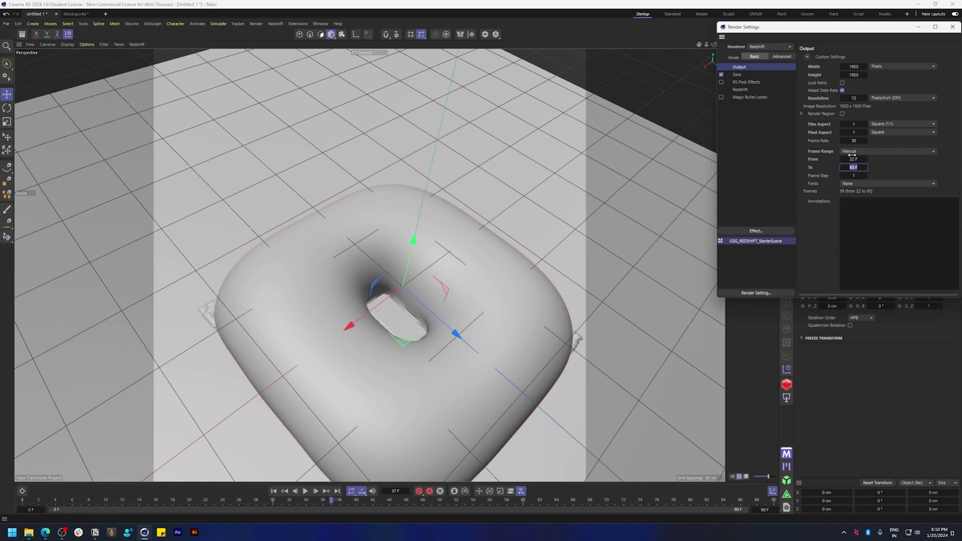
{"action": "left_click", "coordinate": [752, 75]}
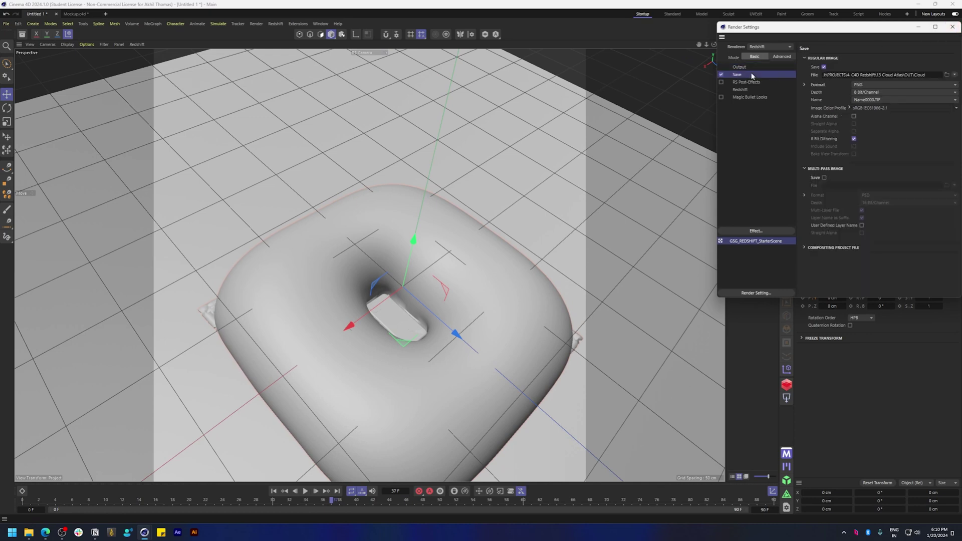
{"action": "left_click", "coordinate": [952, 27]}
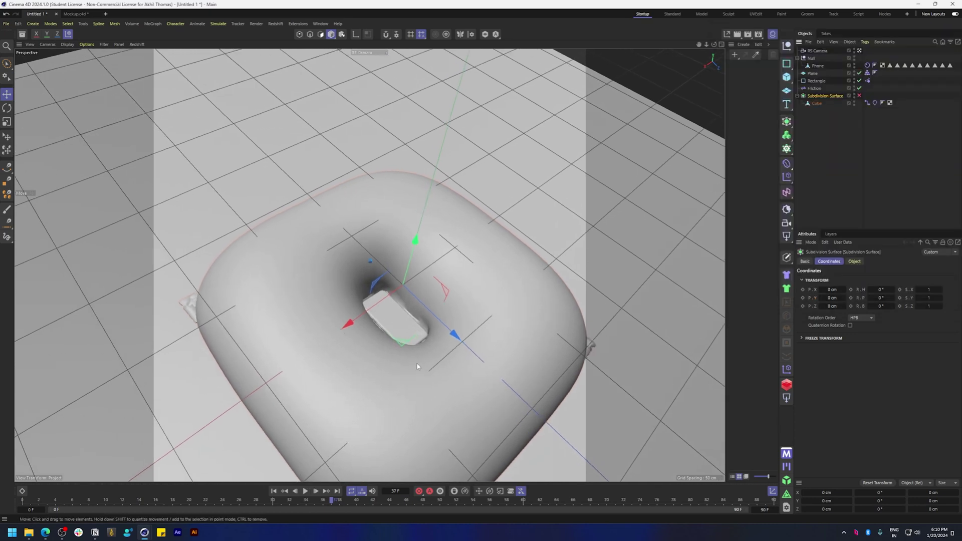
Play the simulation from the first frame to check the phone's impact and lift-off.
{"action": "left_click", "coordinate": [273, 492]}
{"action": "left_click", "coordinate": [305, 492]}
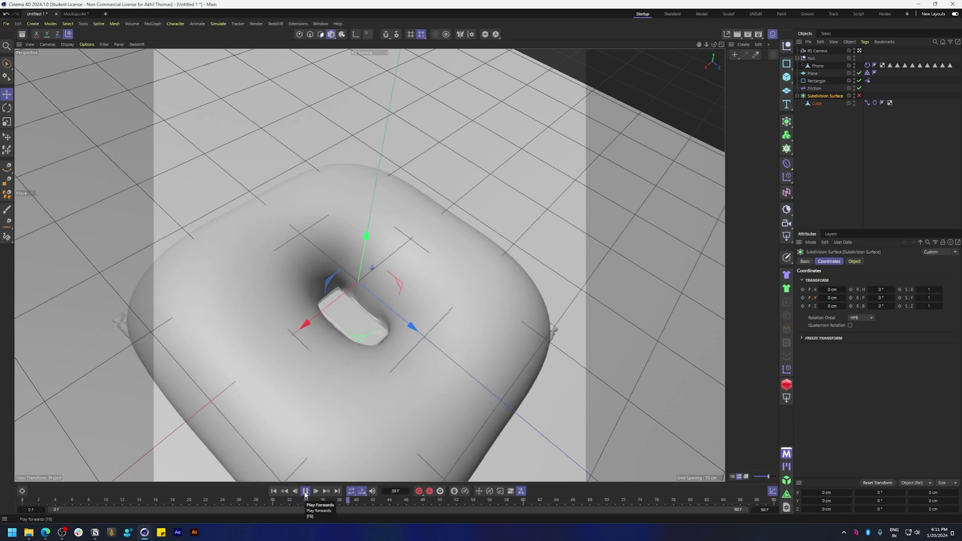
{"action": "left_click", "coordinate": [305, 492]}
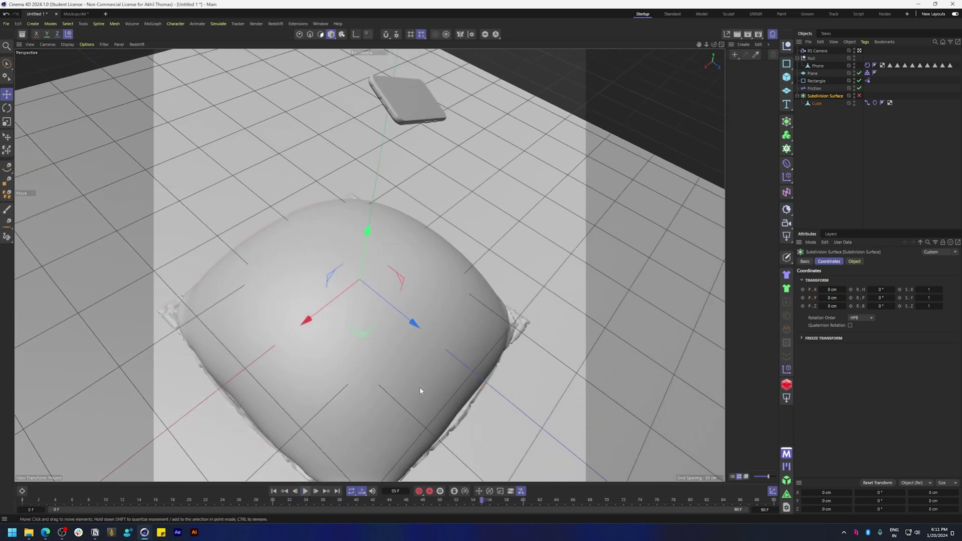